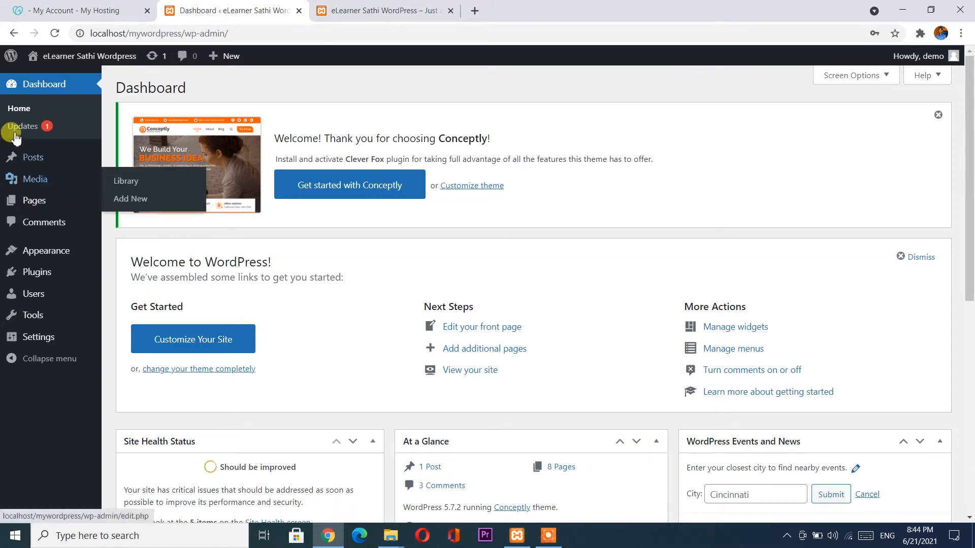
Start a blank new post from the Posts menu's Add New.
mouse_move(51, 161)
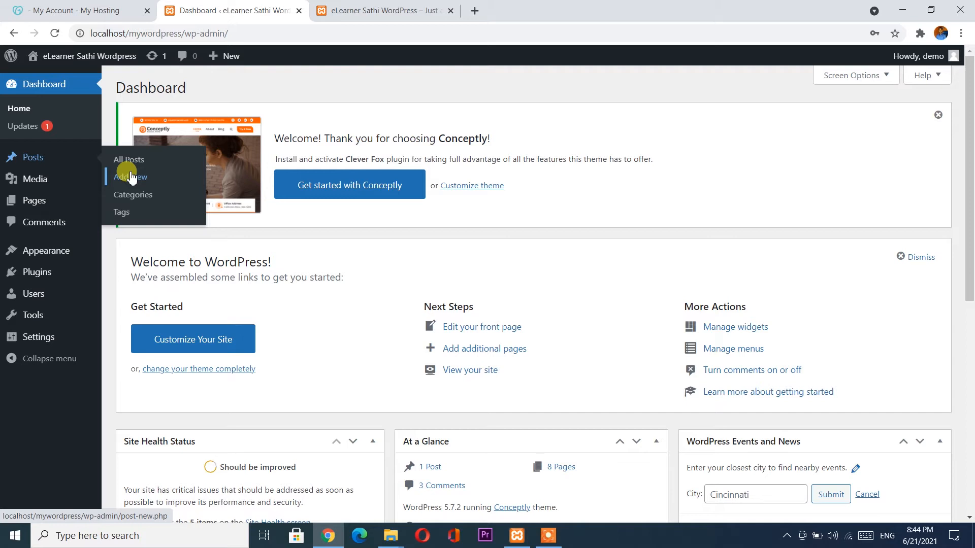
left_click(131, 177)
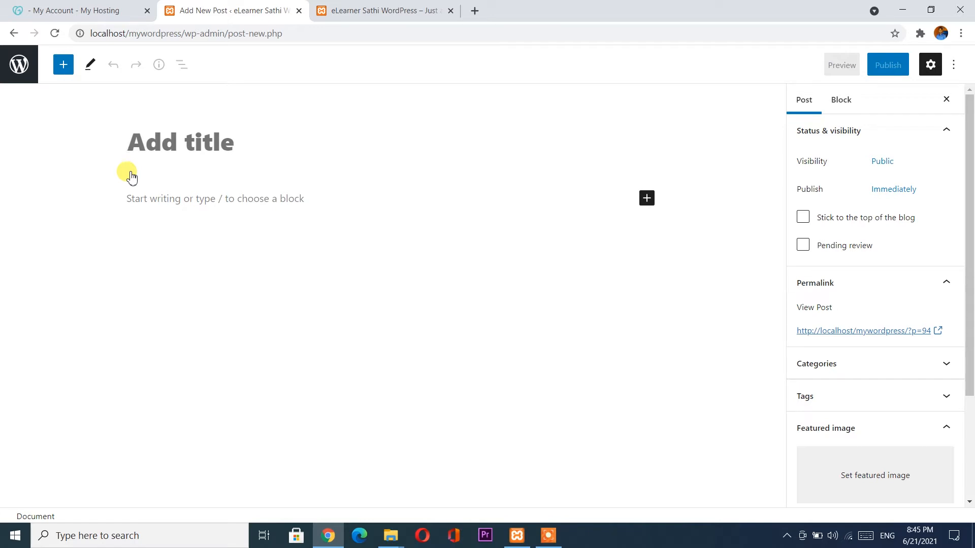
Title the post 'Benefit of Photoshop', correcting the typo, and place the cursor in the empty body.
type("Benef")
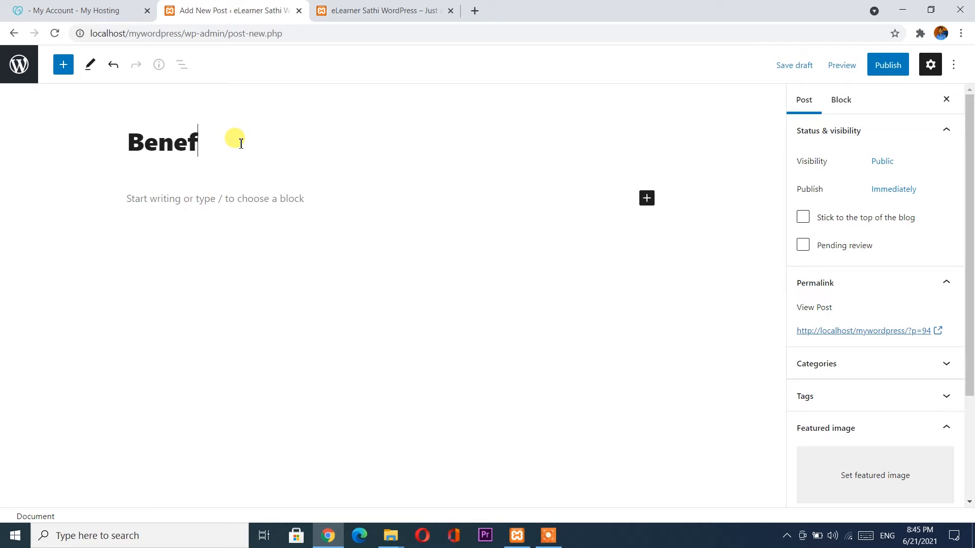
type("it of Photoshop")
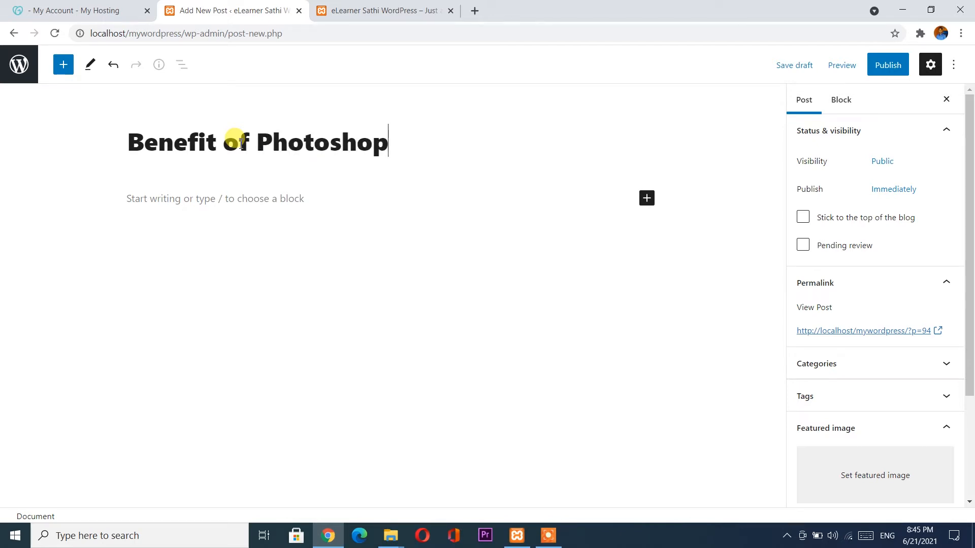
left_click(211, 201)
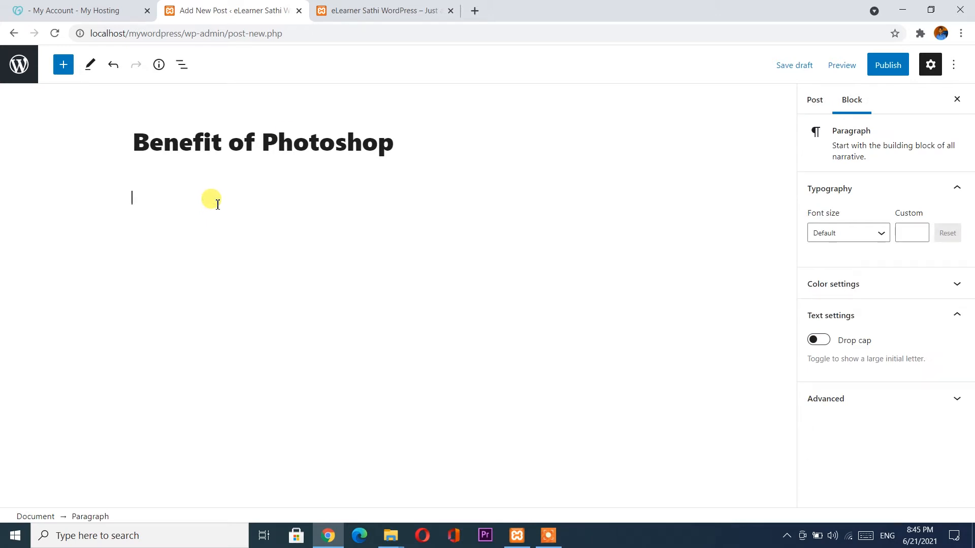
left_click(473, 11)
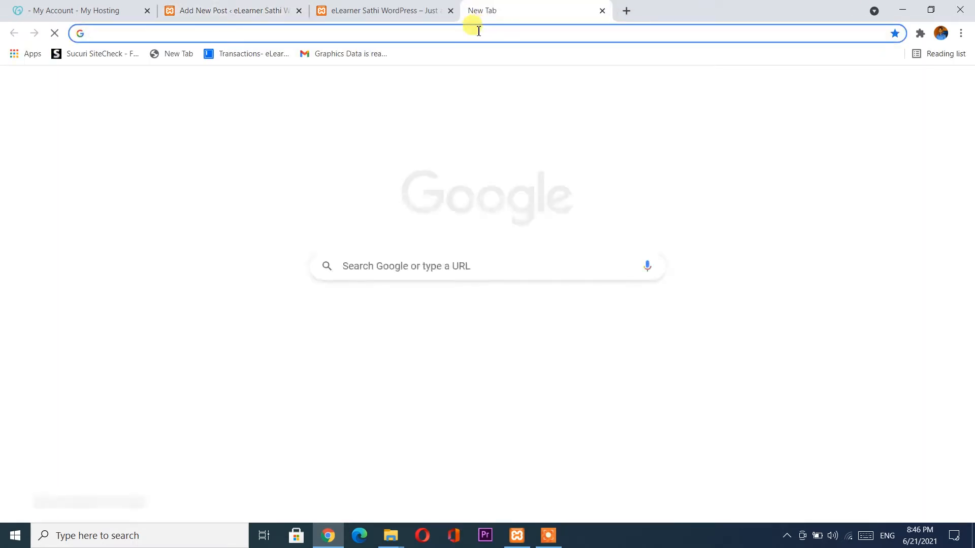
Google 'benefits of photoshop' and open the 'Benefits Of Using Photoshop' result in a new tab.
type("benifit of phhoto")
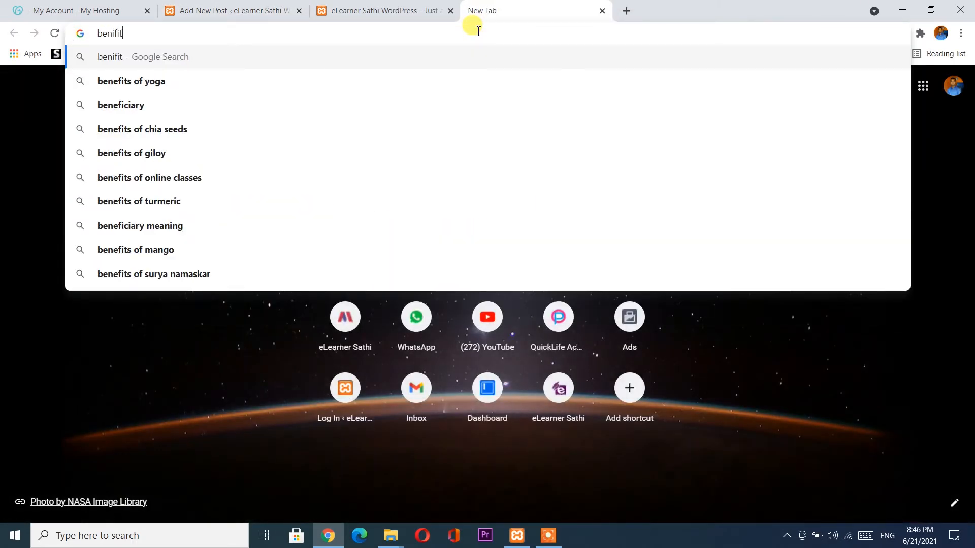
key("Down")
key("Down")
key("Down")
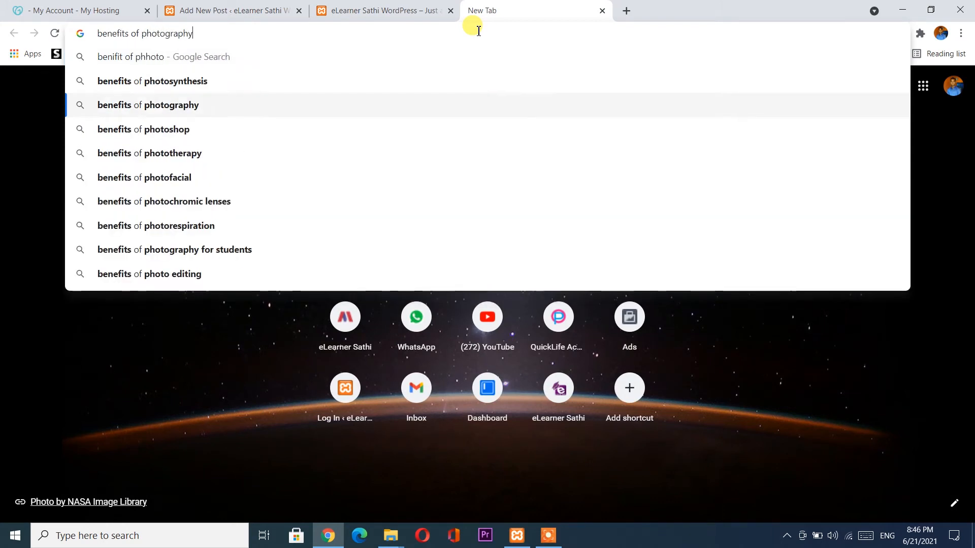
key("Return")
scroll(240, 330, "down", 3)
scroll(241, 330, "down", 2)
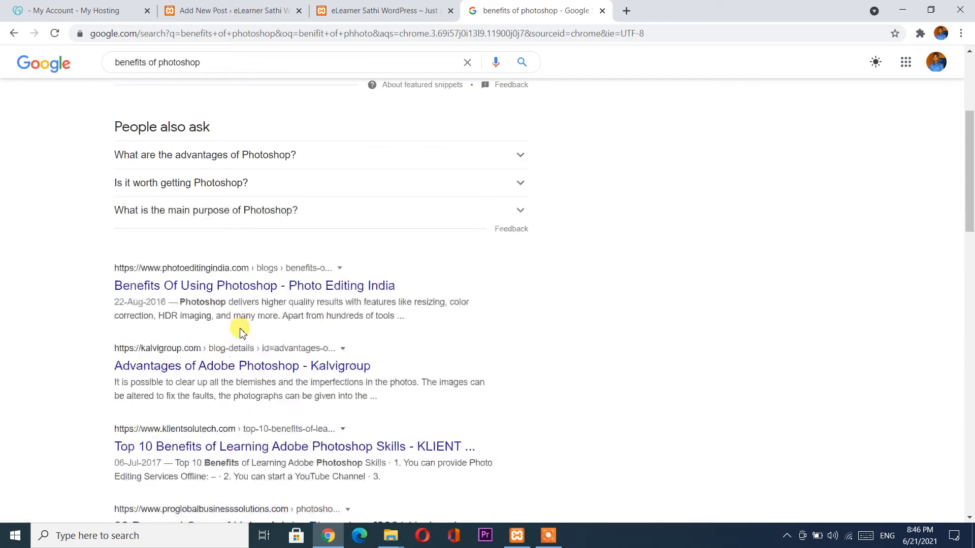
middle_click(228, 252)
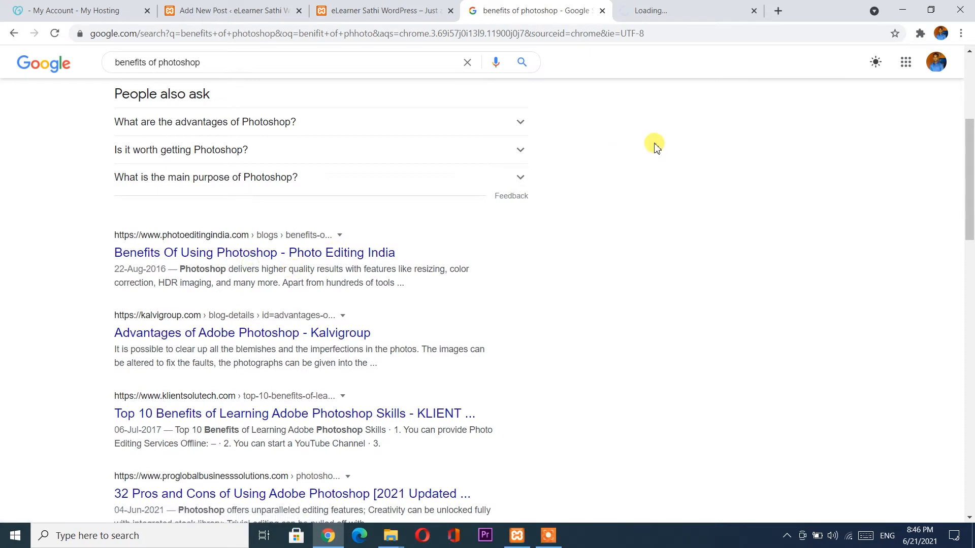
Select the article's text from Organization through Numerous Possibilities.
left_click(660, 9)
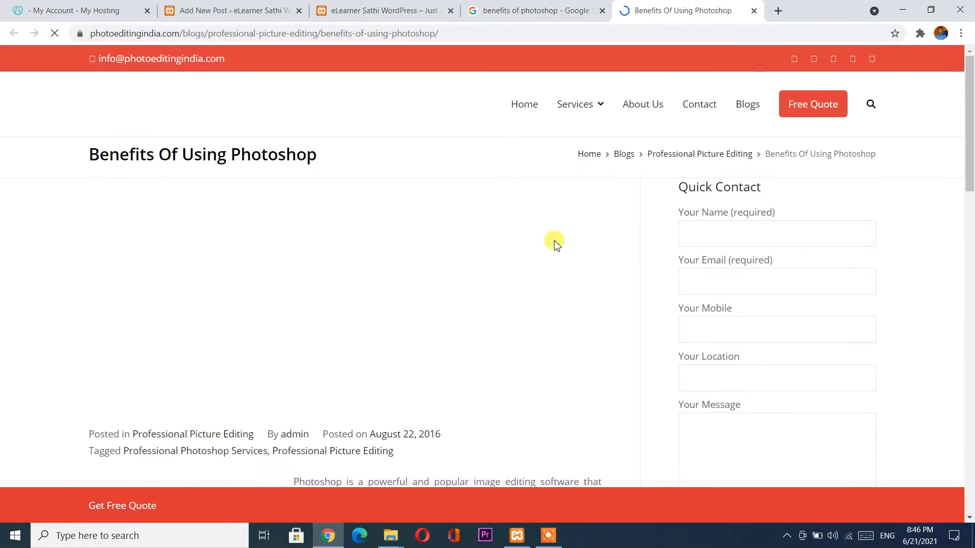
scroll(361, 296, "down", 4)
scroll(362, 298, "down", 6)
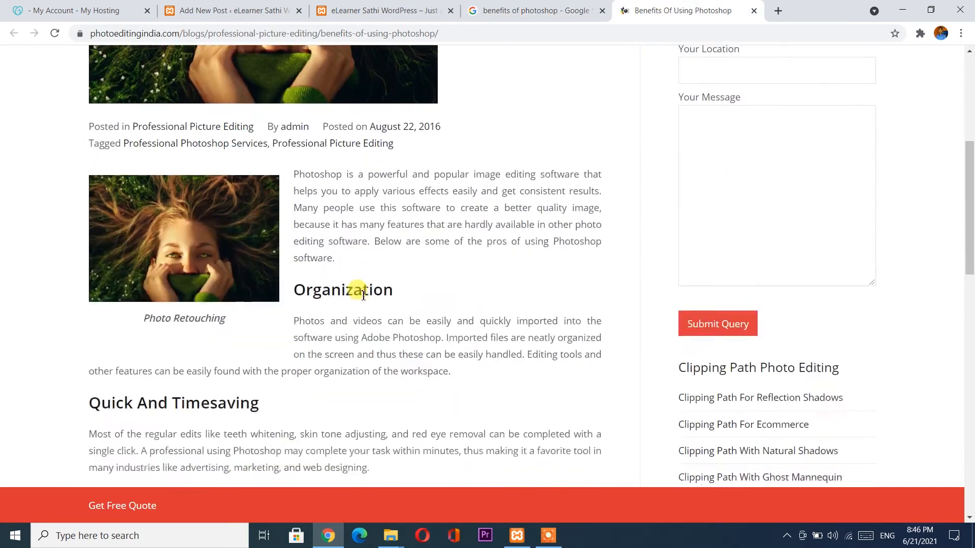
scroll(364, 295, "down", 1)
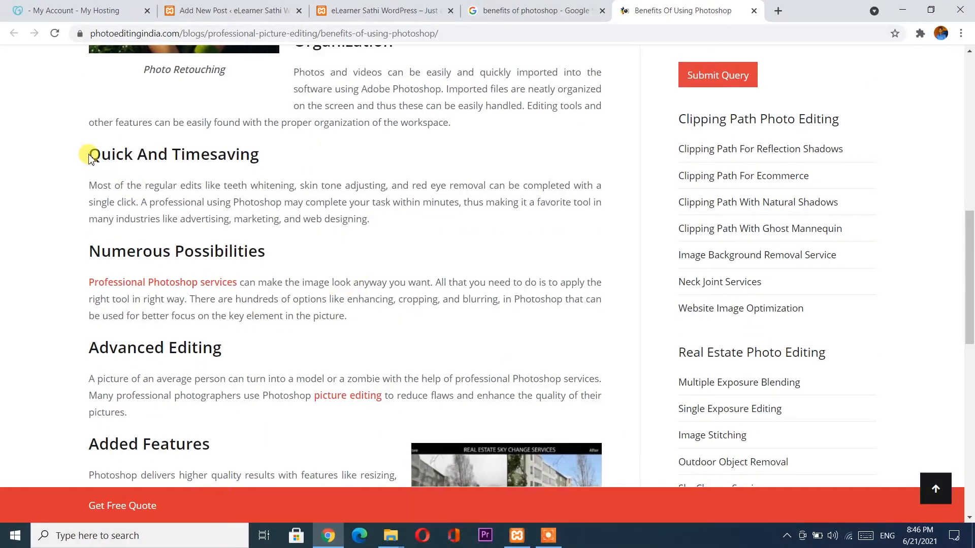
scroll(256, 142, "up", 2)
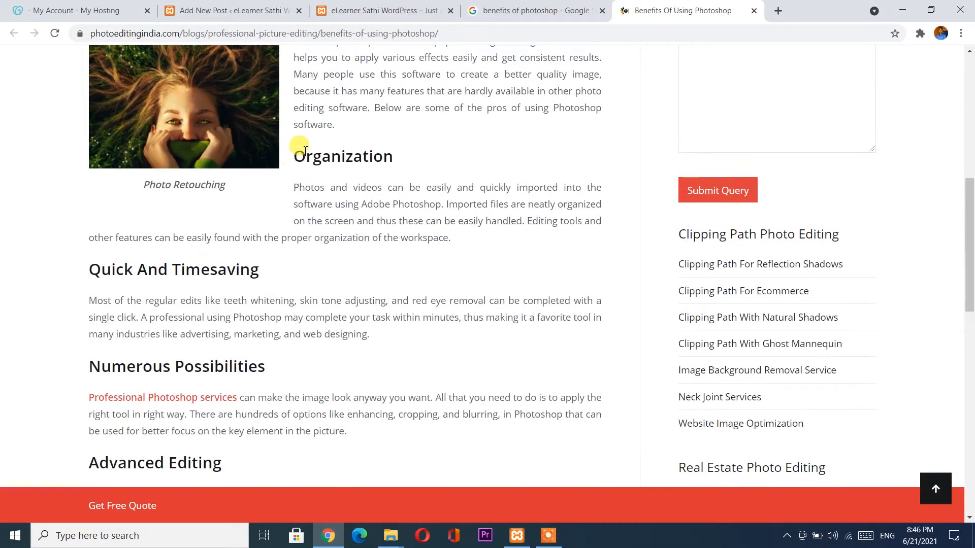
scroll(300, 146, "up", 2)
scroll(300, 148, "down", 2)
left_click_drag(295, 153, 365, 436)
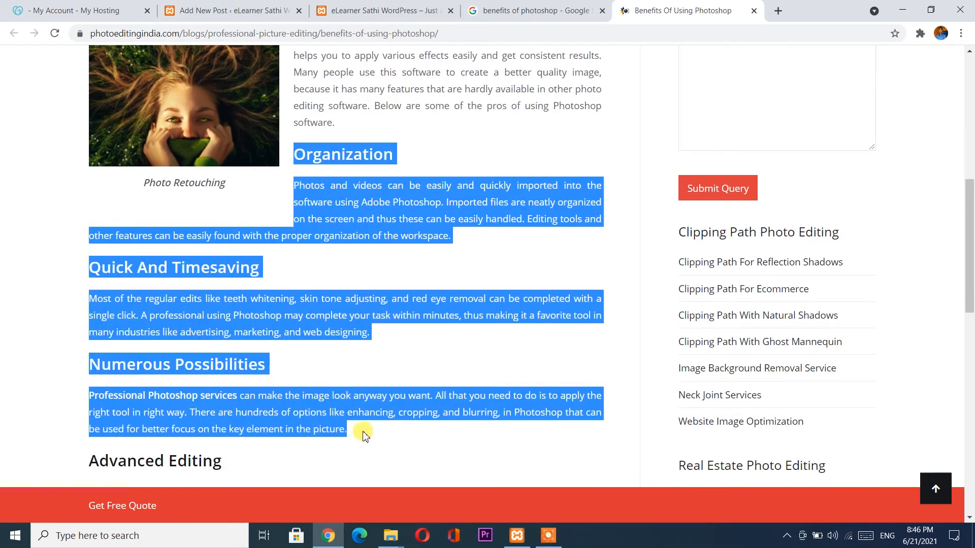
Paste the copied Photoshop article sections into the post body.
left_click(228, 10)
type("Organization Photos and videos can be easily and quickly imported into the software using Adobe Photoshop. Imported files are neatly organized on the screen and thus these can be easily handled. Editing tools and other features can be easily found with the proper organization of the workspace. Quick And Timesaving Most of the regular edits like teeth whitening, skin tone adjusting, and red eye removal can be completed with a single click. A professional using Photoshop may complete your task within minutes, thus making it a favorite tool in many industries like advertising, marketing, and web designing. Professional Photoshop services can make the image look anyway you want. All that you need to do is to apply the right tool in right way. There are hundreds of options like enhancing, cropping, and blurring, in Photoshop that can be used for better focus on the key element in the picture.")
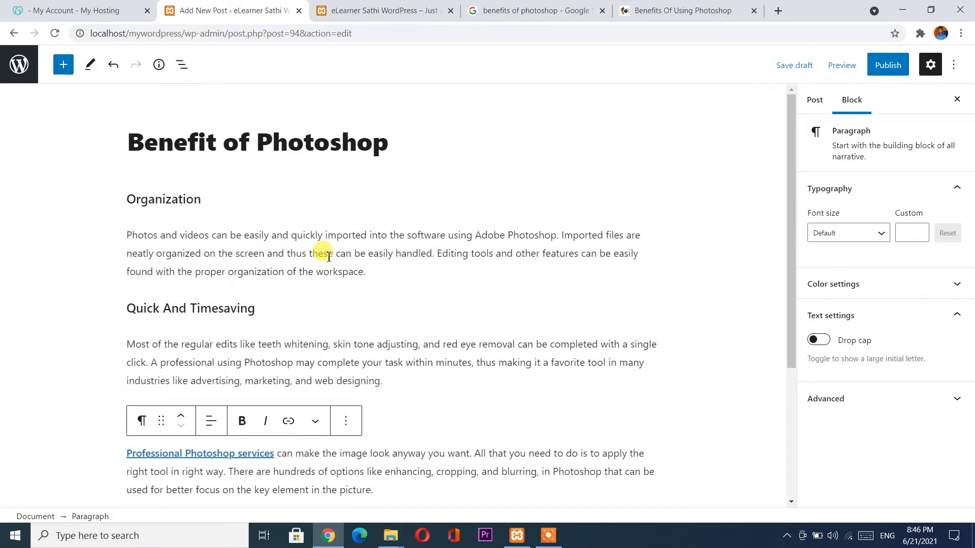
scroll(346, 336, "down", 3)
scroll(345, 335, "down", 1)
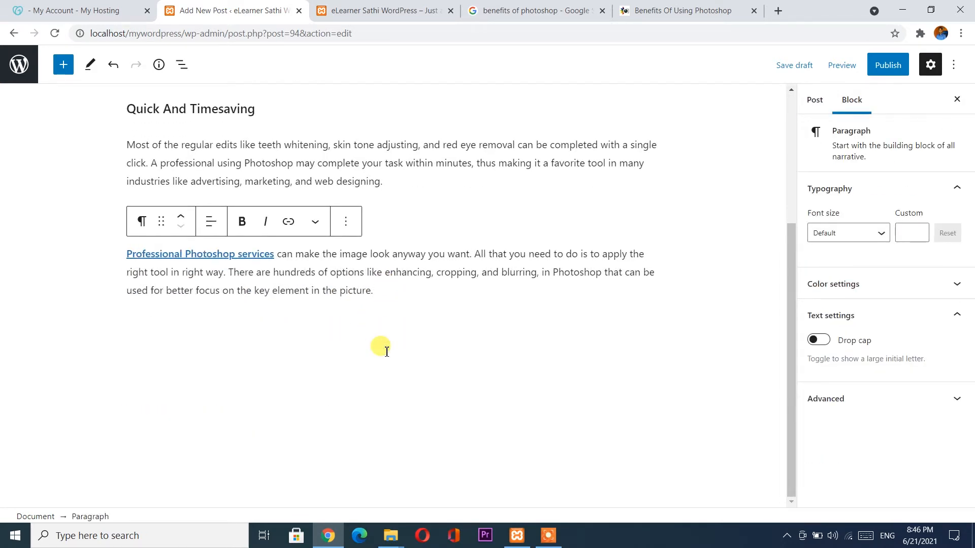
scroll(386, 352, "up", 3)
scroll(383, 347, "up", 2)
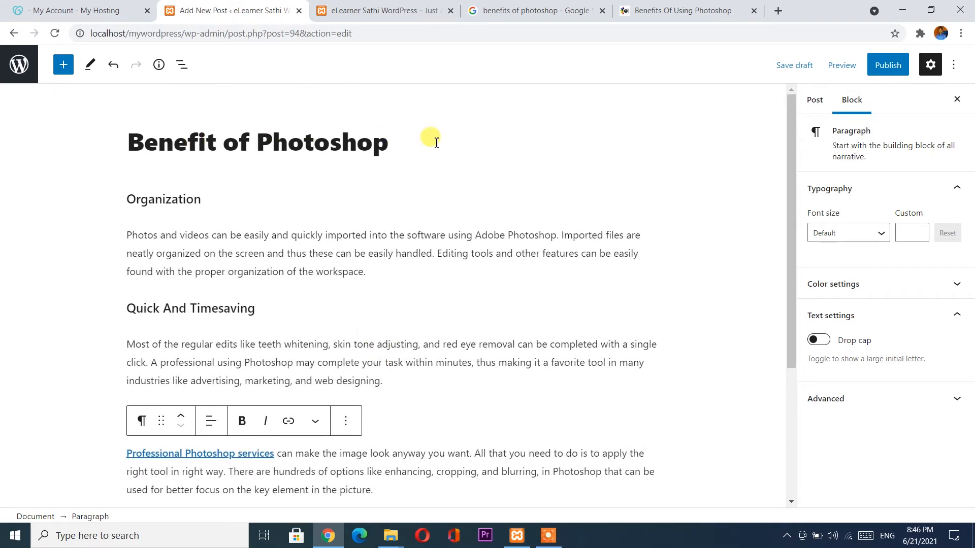
Publish the post with Public visibility.
left_click(887, 65)
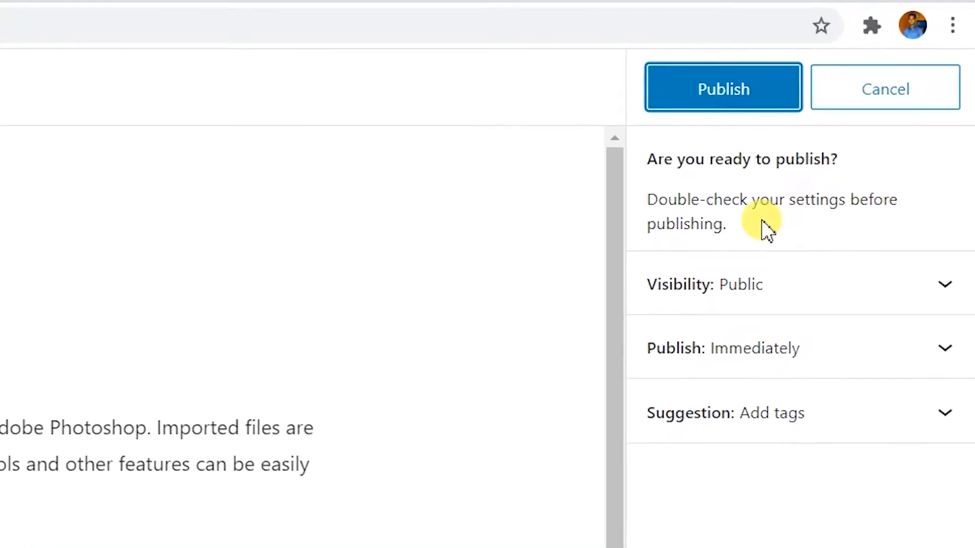
left_click(835, 330)
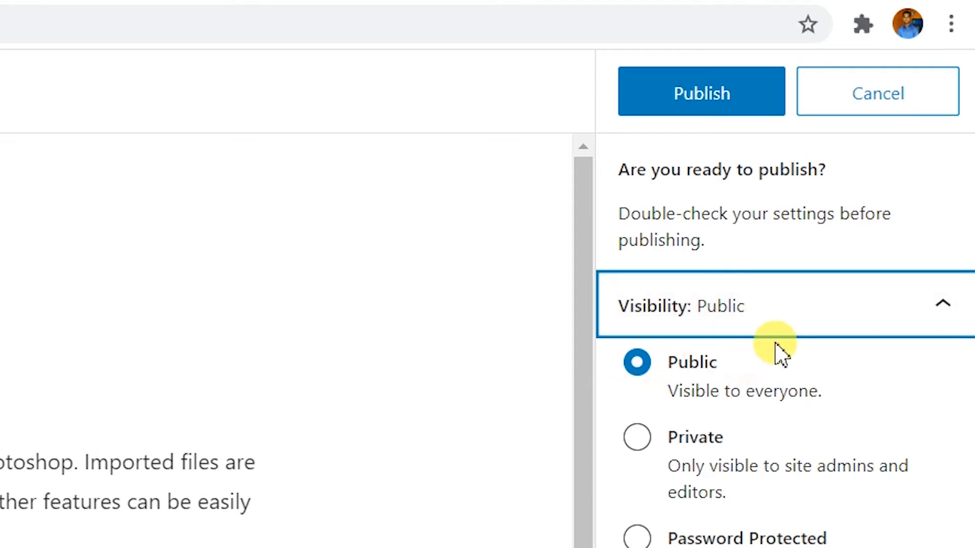
left_click(806, 321)
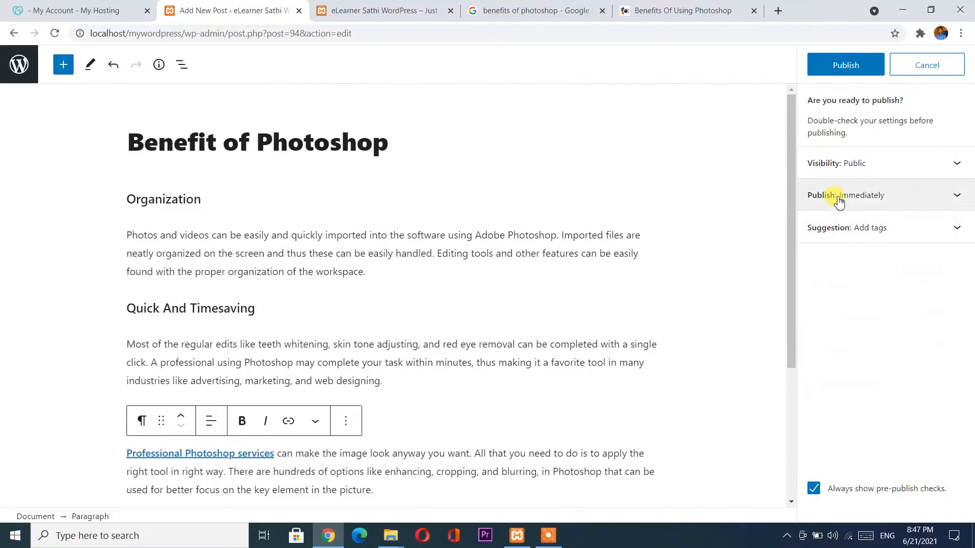
left_click(841, 71)
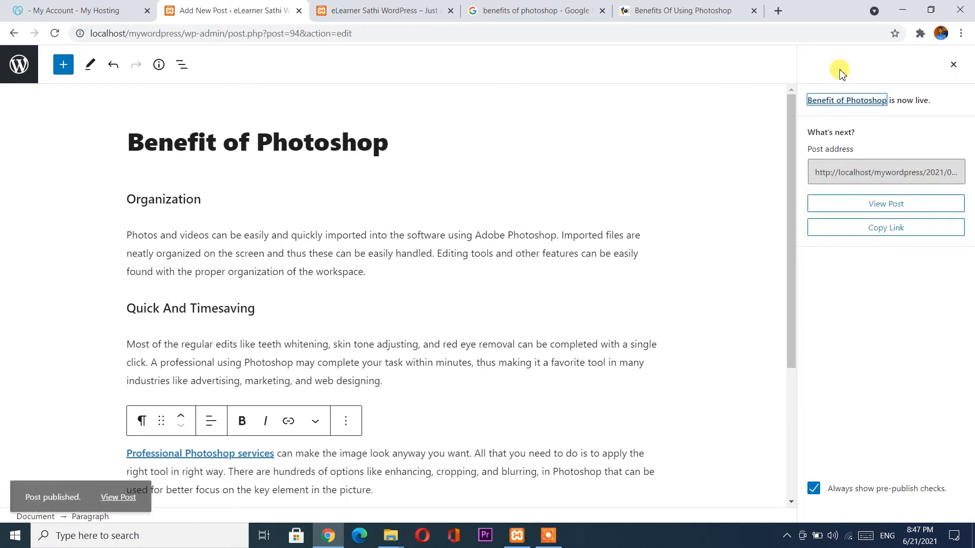
left_click(394, 4)
Reload the live site and browse the About Us page.
scroll(331, 309, "up", 5)
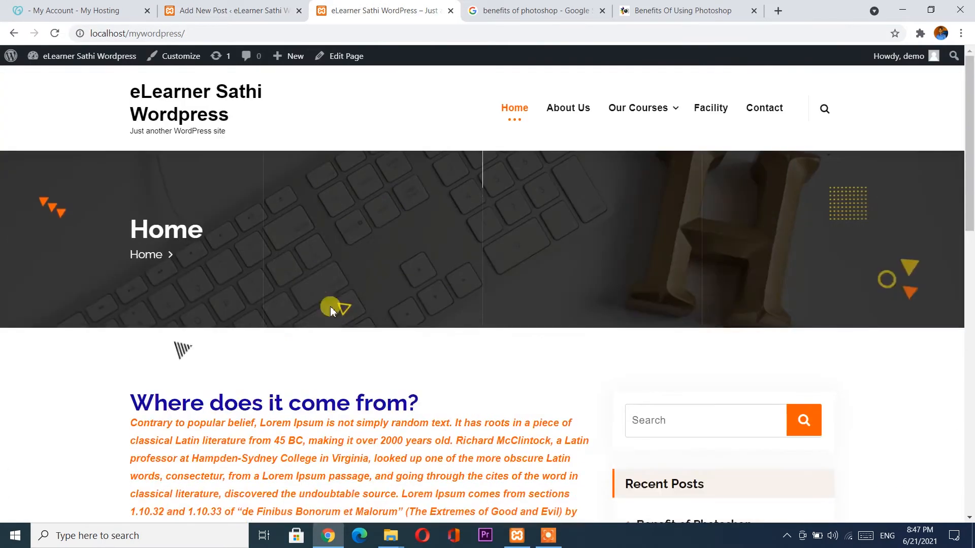
left_click(53, 32)
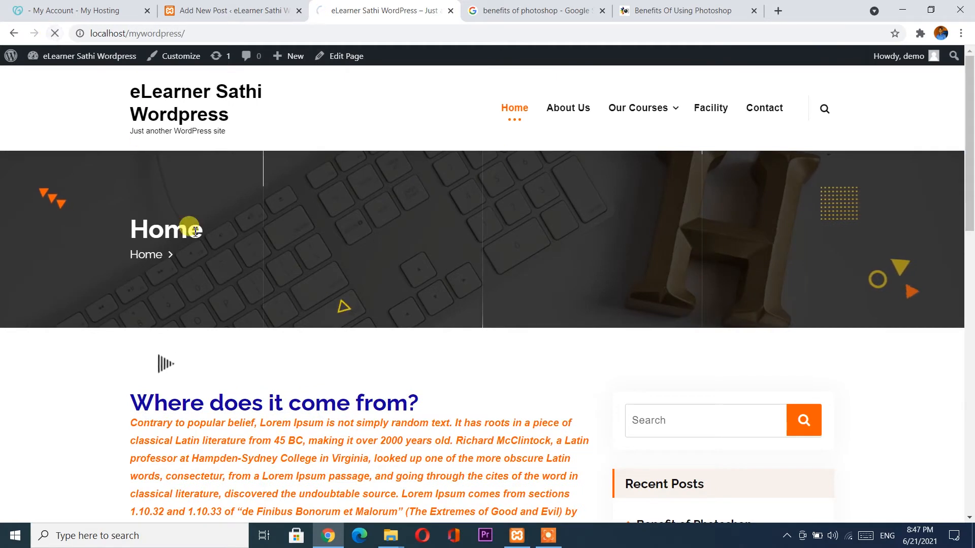
scroll(195, 231, "down", 7)
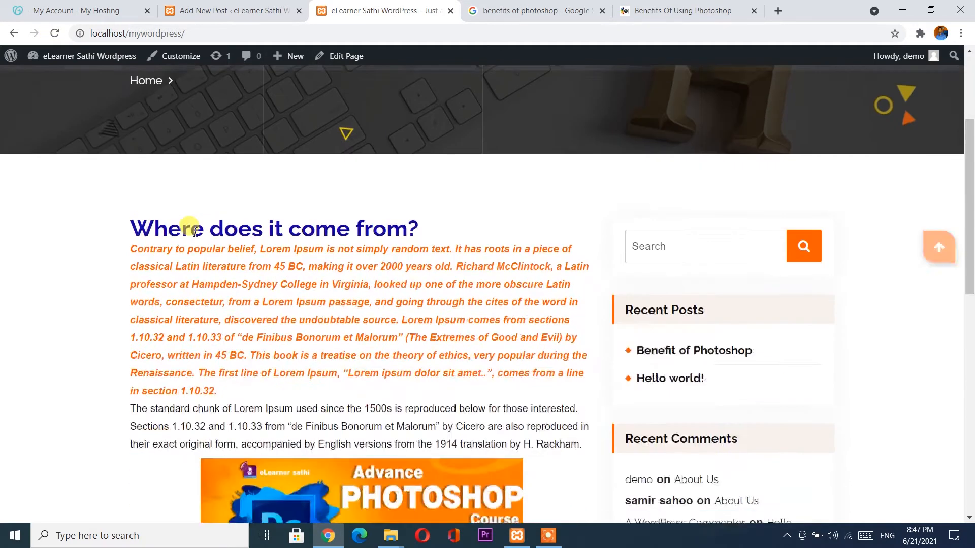
scroll(195, 231, "down", 8)
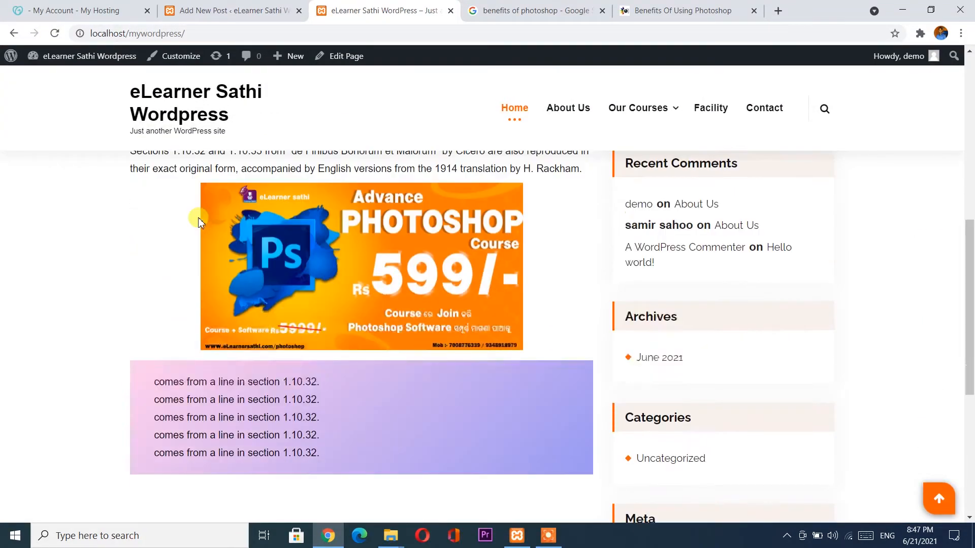
scroll(198, 222, "up", 10)
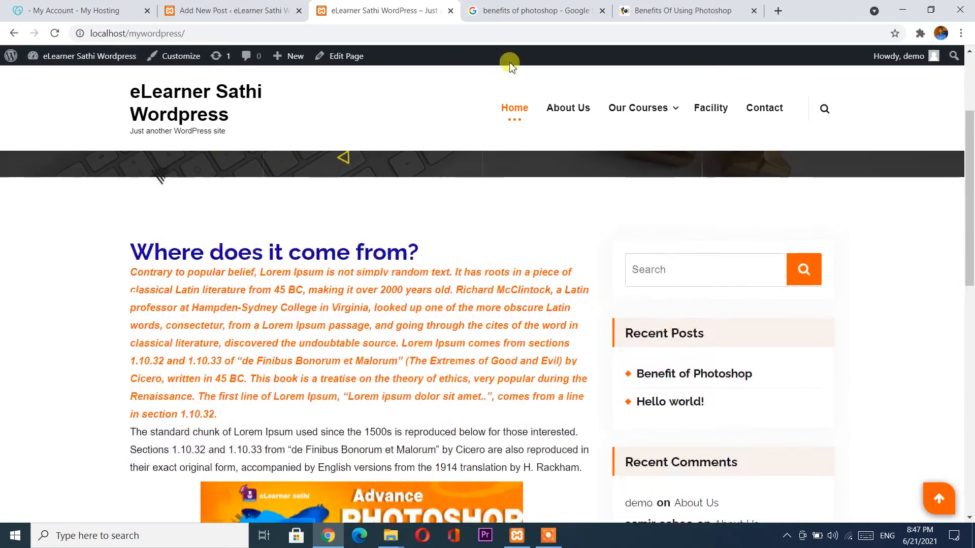
left_click(580, 121)
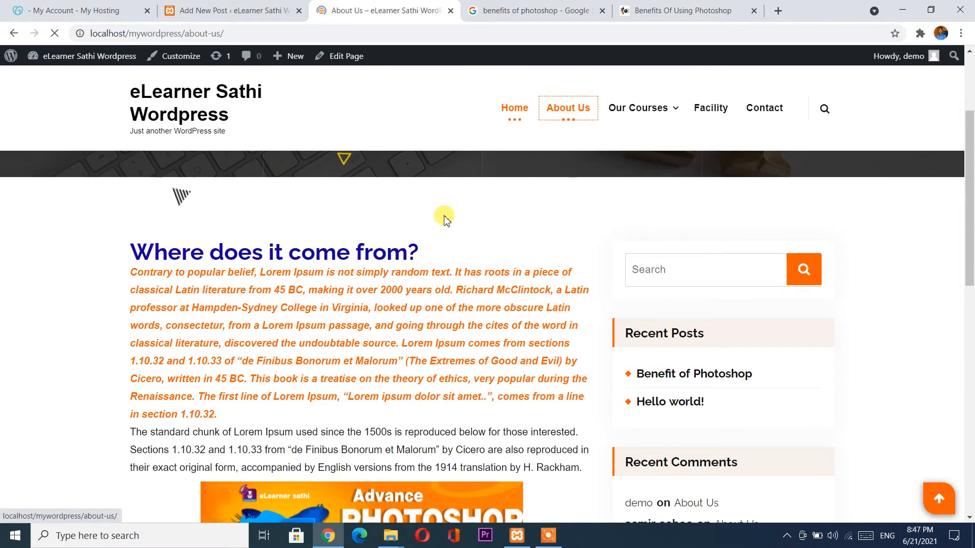
scroll(444, 215, "down", 3)
scroll(444, 218, "down", 15)
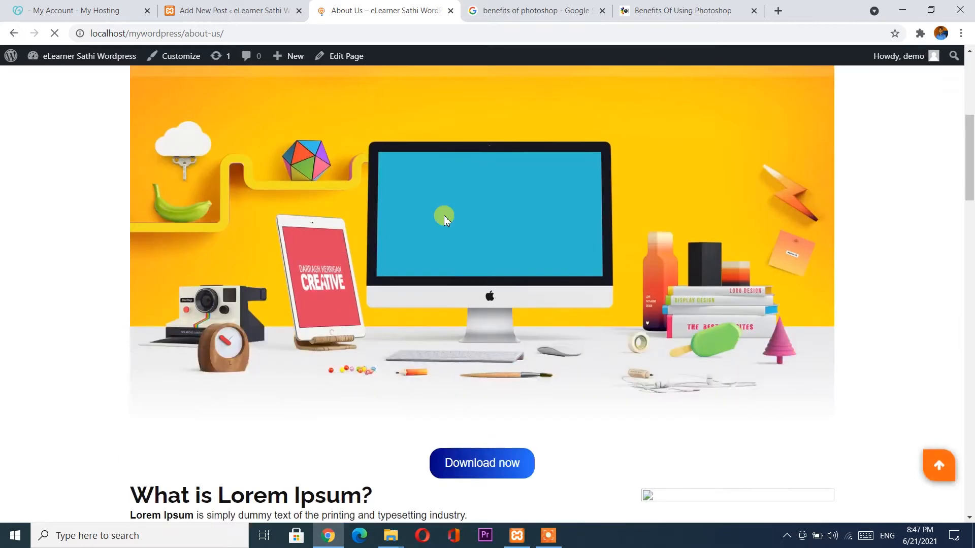
scroll(444, 217, "down", 7)
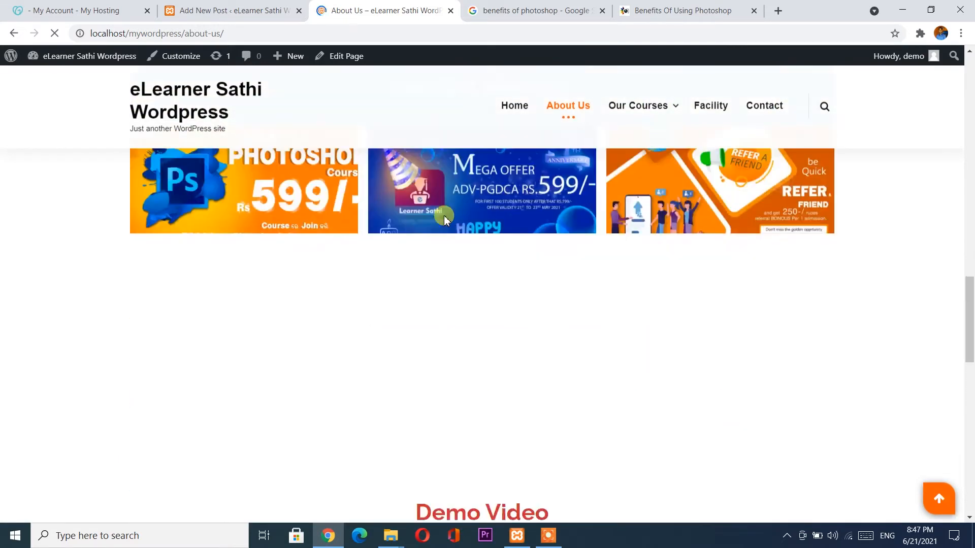
View the PGDCA page under Our Courses, then return to the home page's Recent Posts.
mouse_move(683, 116)
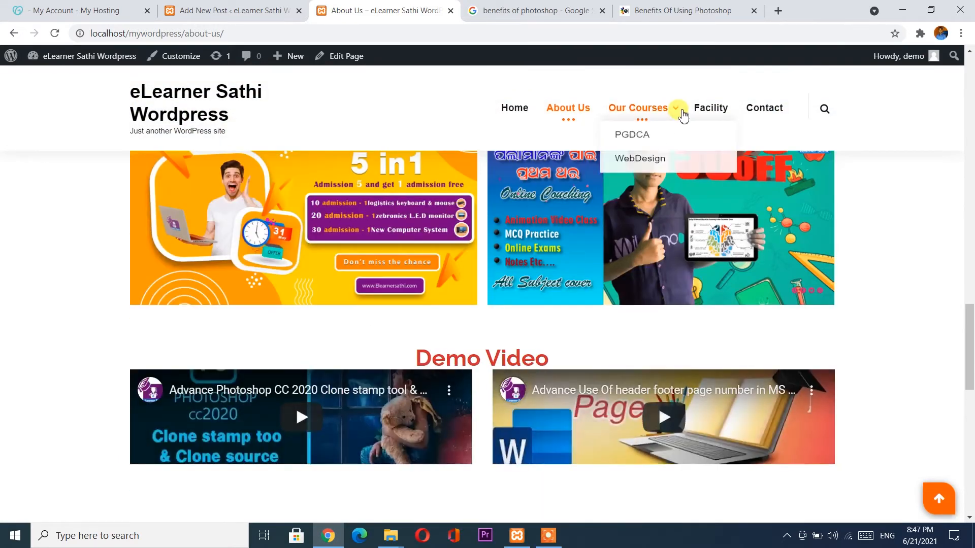
left_click(638, 136)
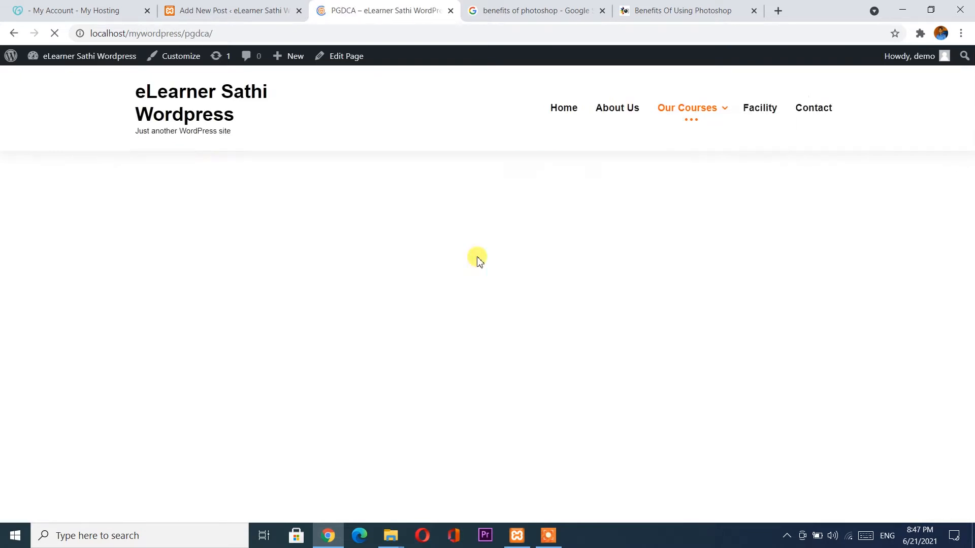
scroll(477, 259, "down", 9)
scroll(478, 259, "down", 6)
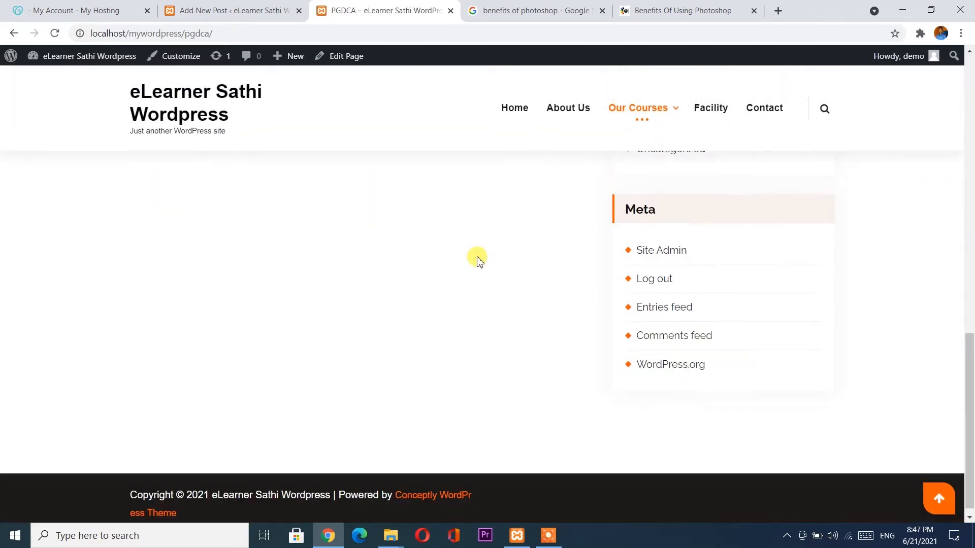
scroll(477, 259, "up", 12)
scroll(478, 260, "up", 3)
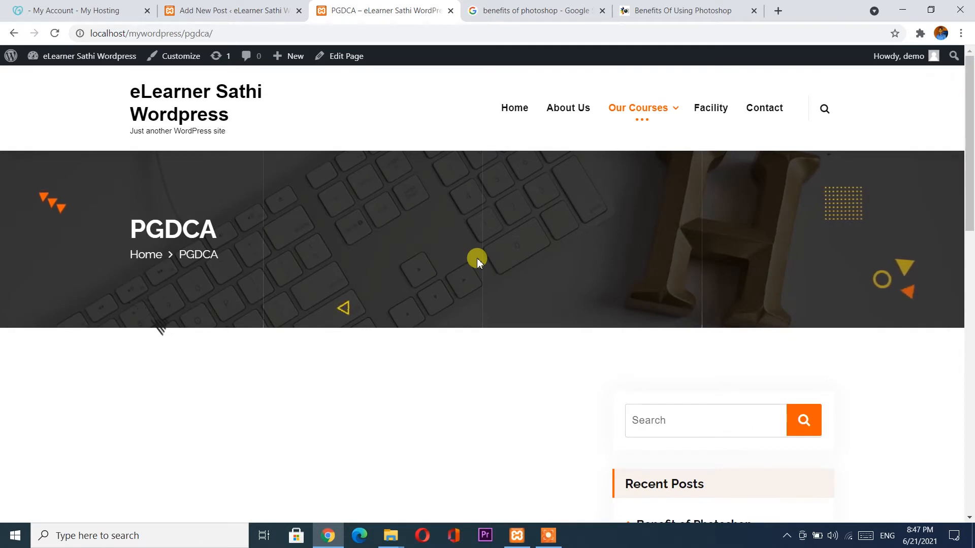
left_click(517, 108)
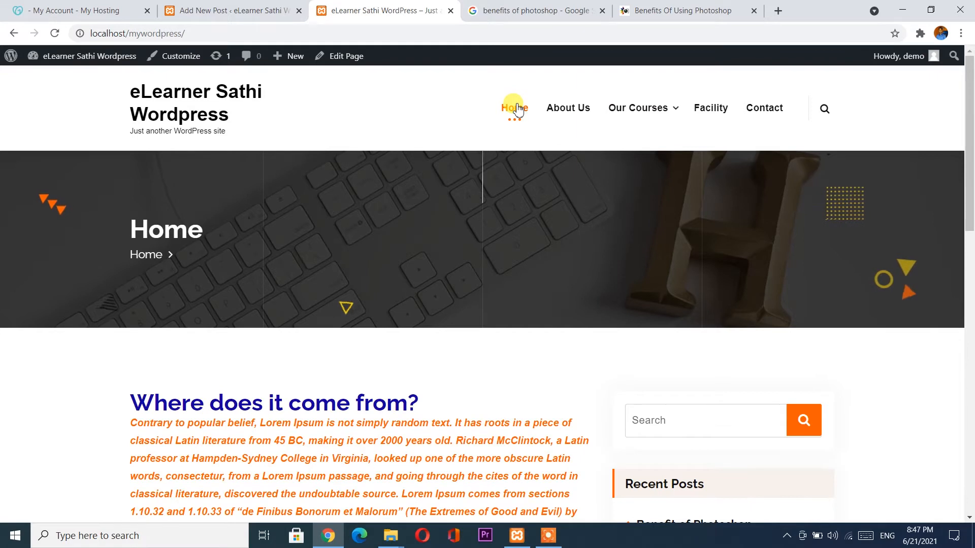
scroll(313, 324, "down", 3)
scroll(315, 325, "down", 2)
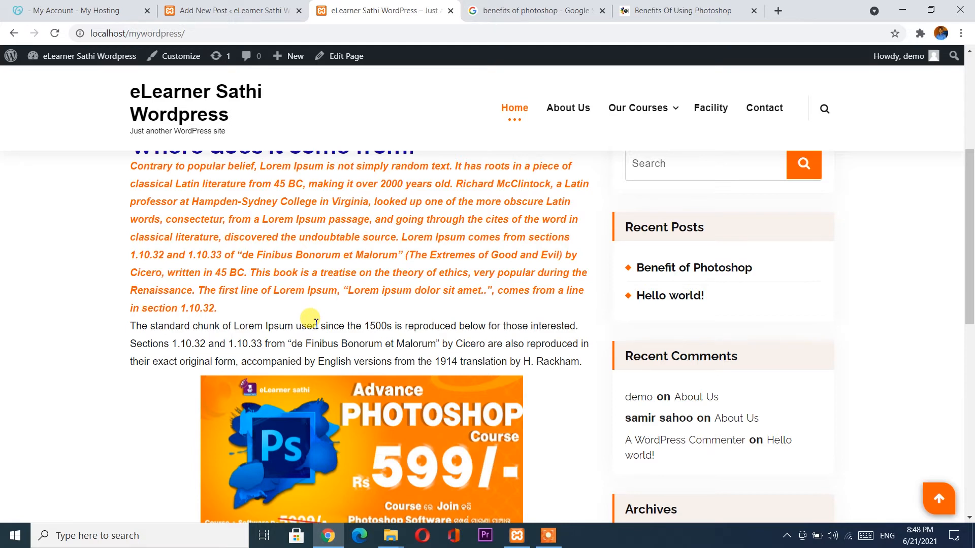
Add a new page titled 'Blog' from Pages > Add New and publish it.
left_click(193, 9)
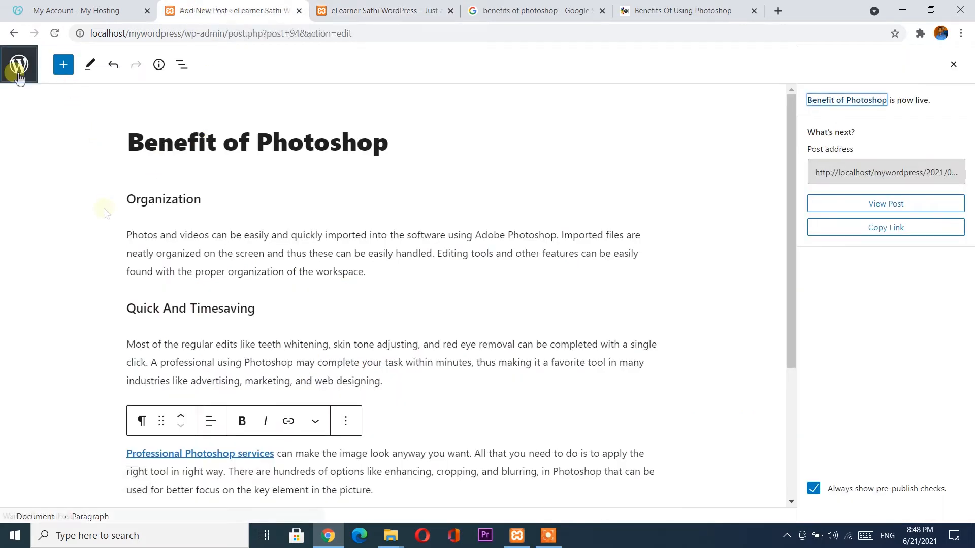
left_click(19, 64)
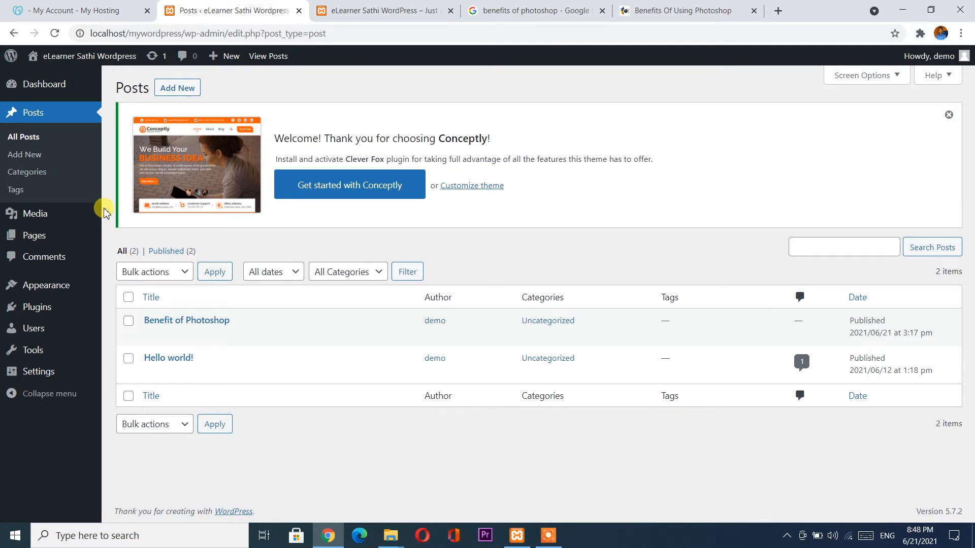
mouse_move(69, 237)
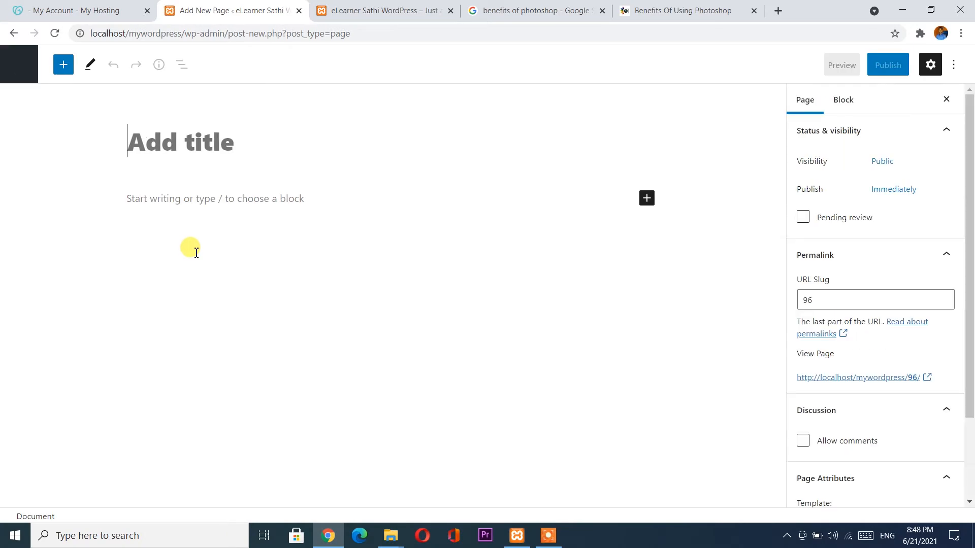
type("Blog")
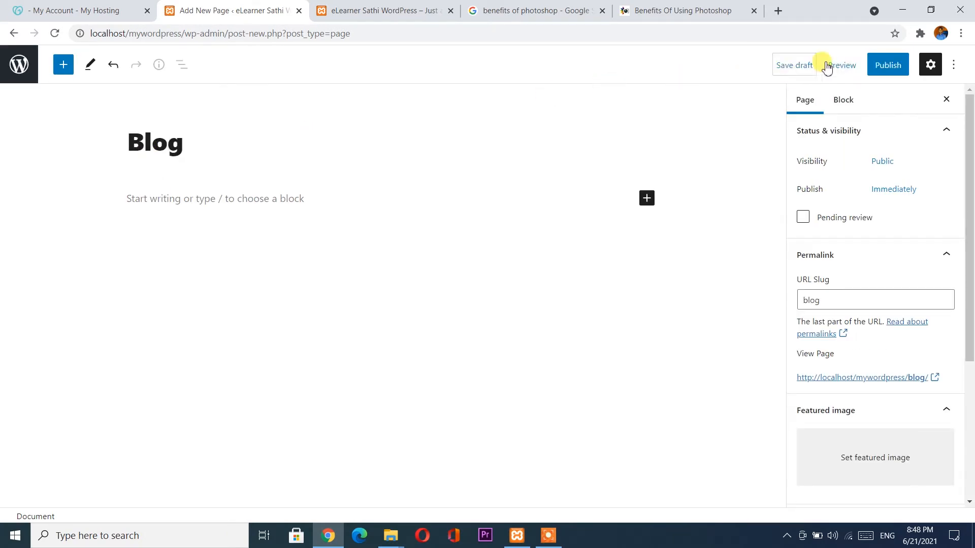
left_click(882, 65)
left_click(853, 65)
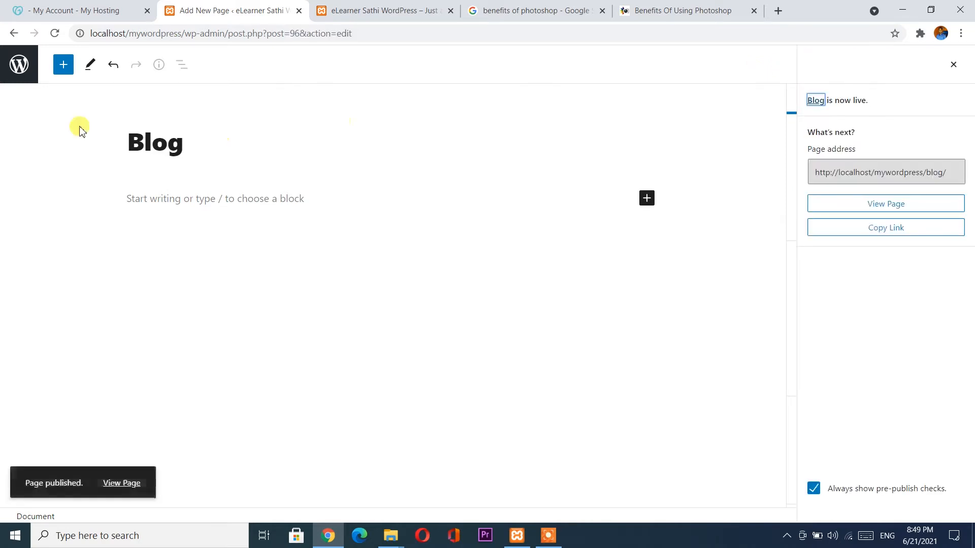
left_click(15, 71)
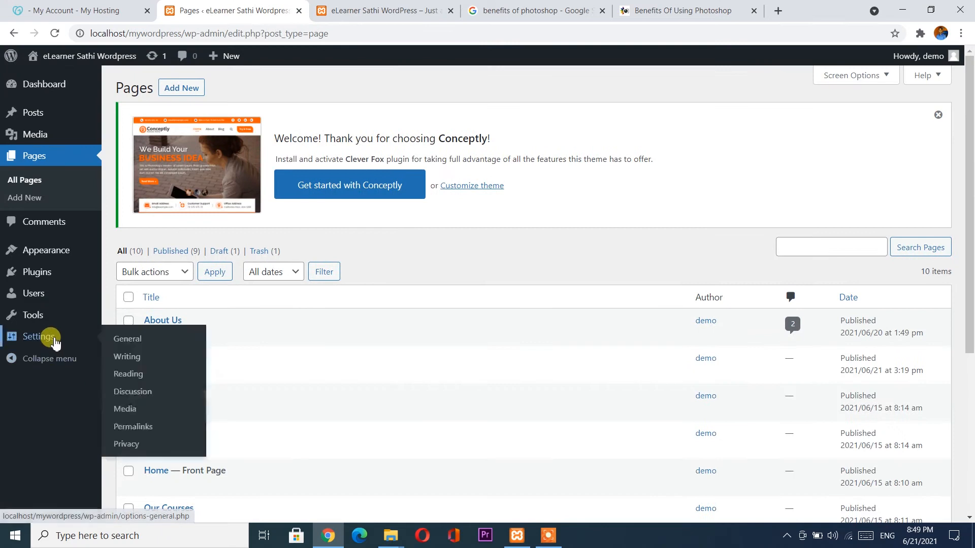
Choose Blog as the Posts page under Settings > Reading and save the changes.
left_click(54, 341)
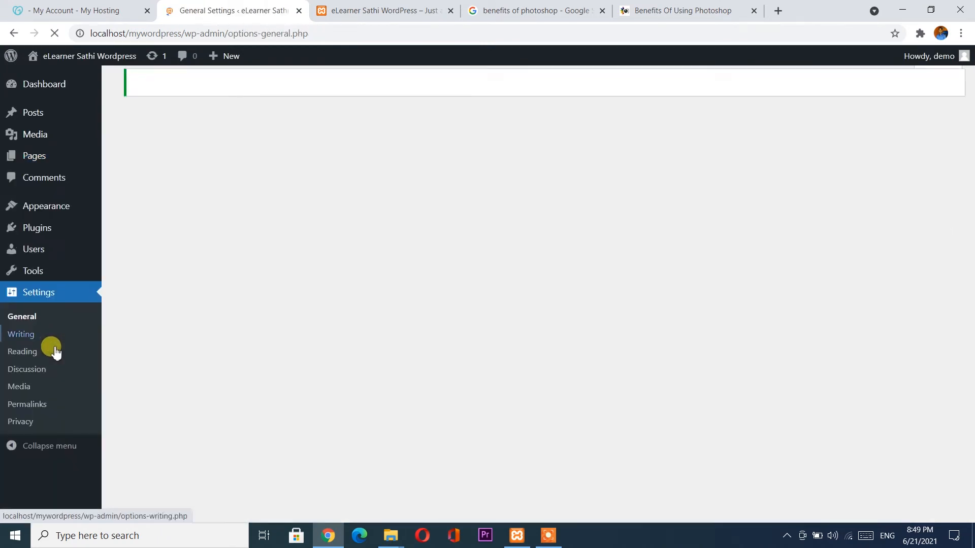
left_click(37, 356)
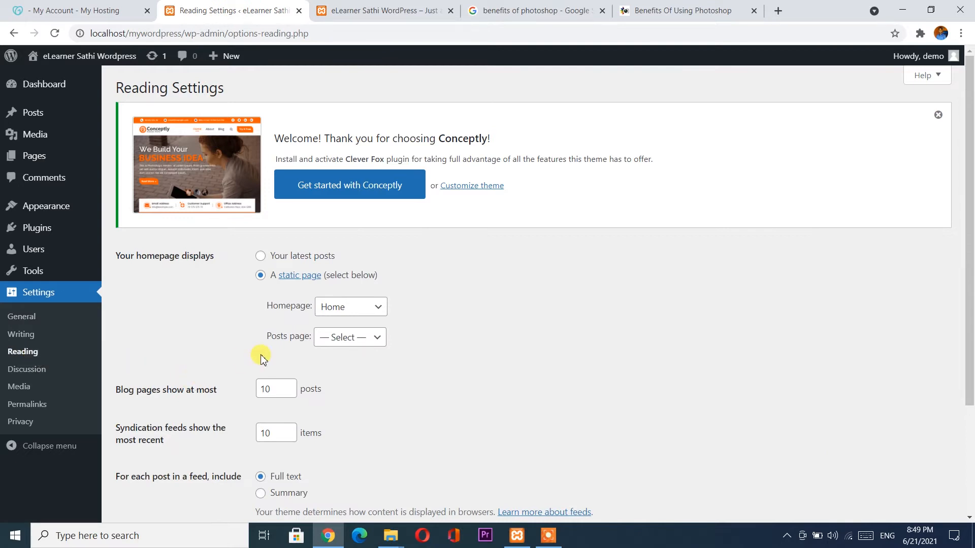
scroll(260, 358, "down", 2)
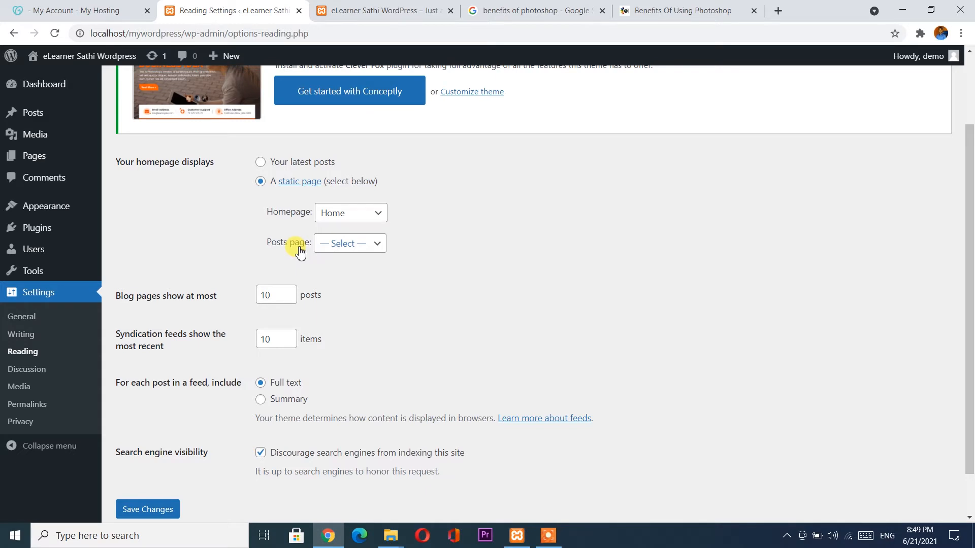
left_click(357, 246)
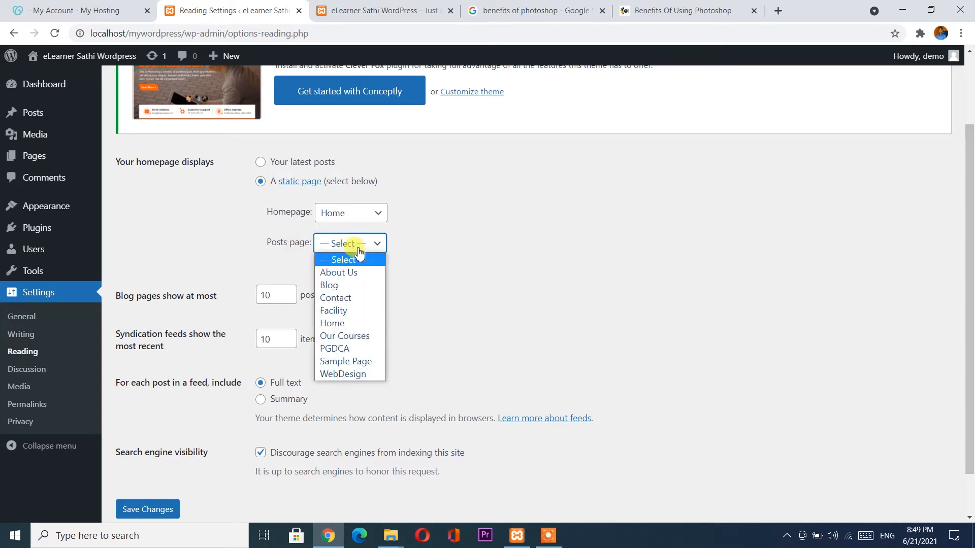
left_click(348, 287)
scroll(348, 279, "down", 1)
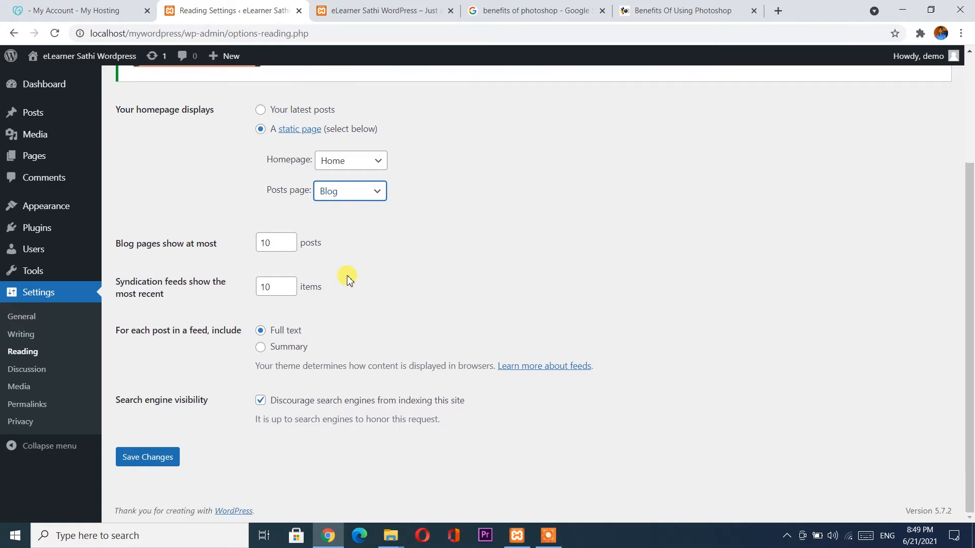
left_click(147, 462)
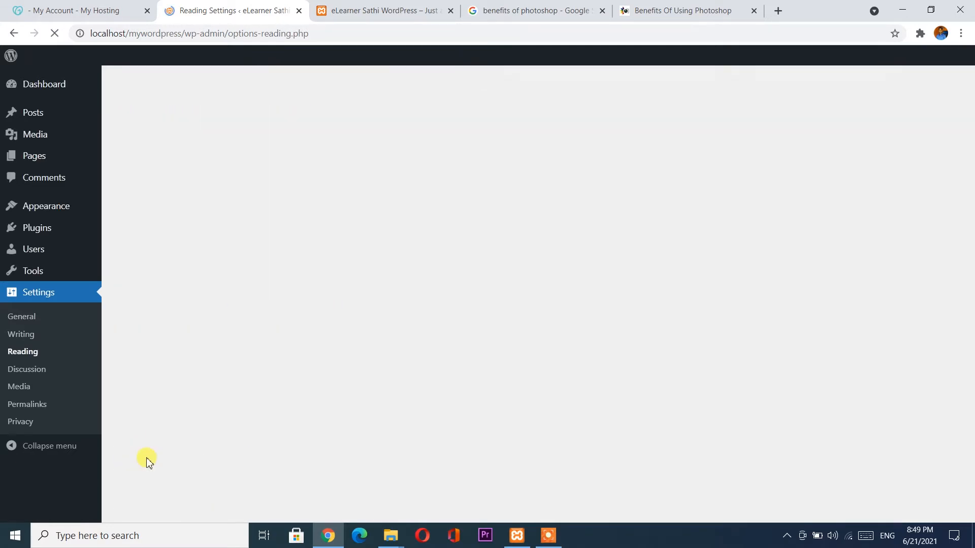
Reload the live site and scroll the Blog page listing 'Benefit of Photoshop' and 'Hello world!'.
left_click(372, 6)
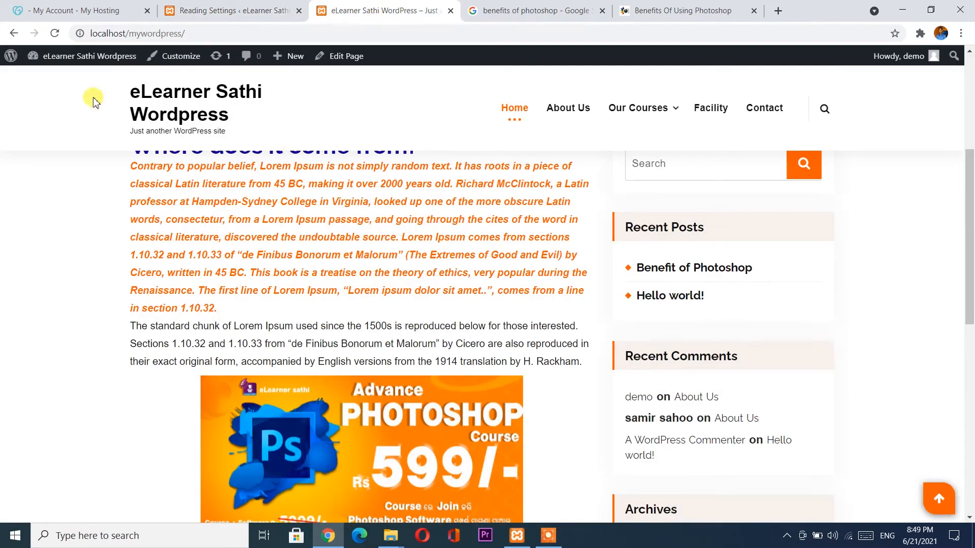
left_click(55, 34)
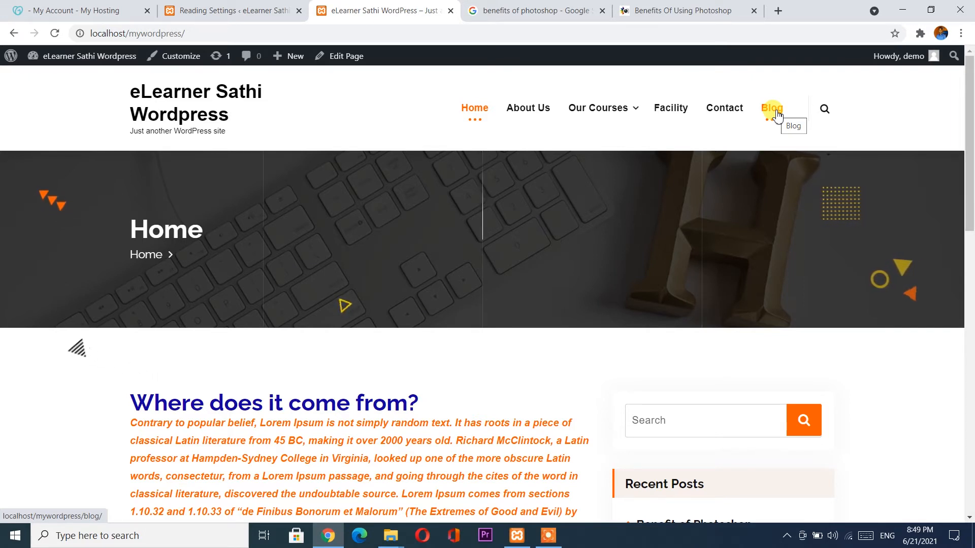
left_click(776, 110)
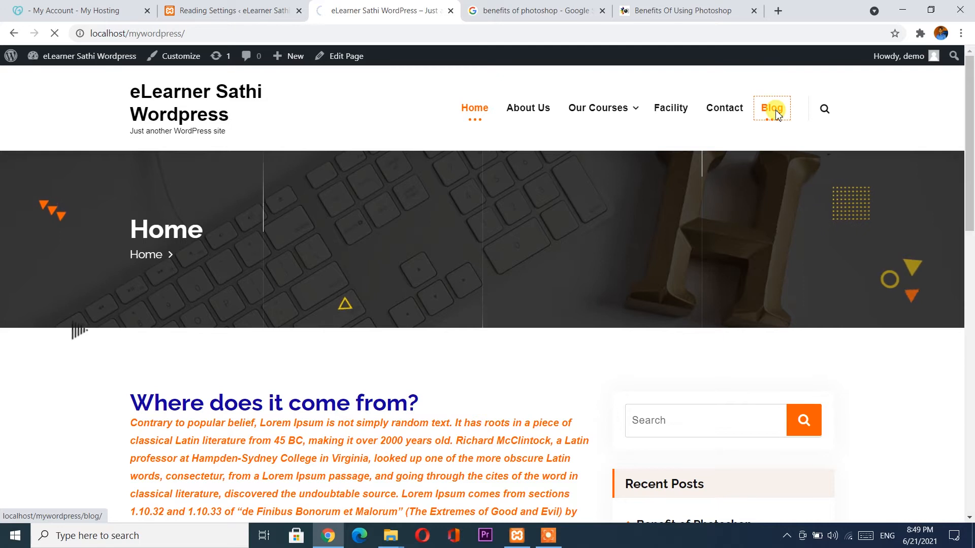
scroll(458, 308, "down", 4)
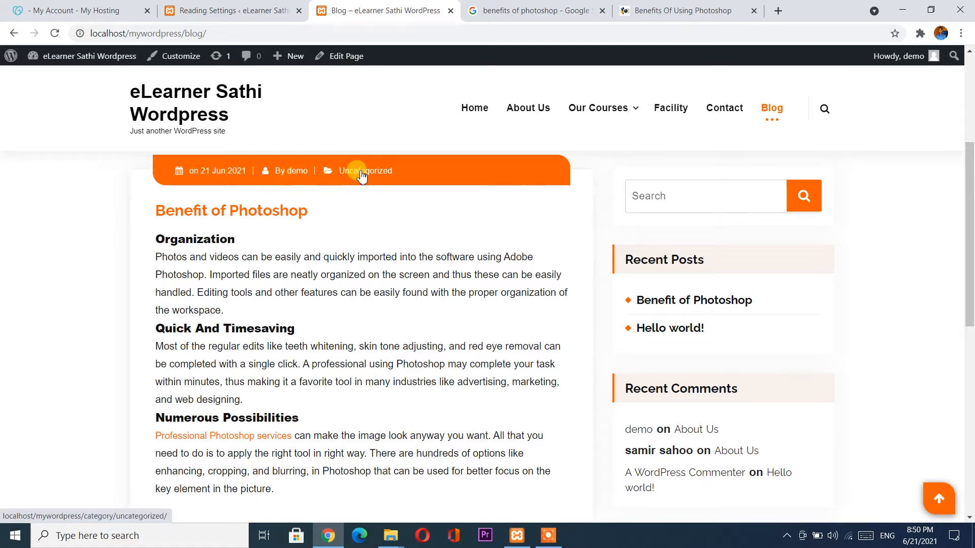
scroll(239, 358, "down", 1)
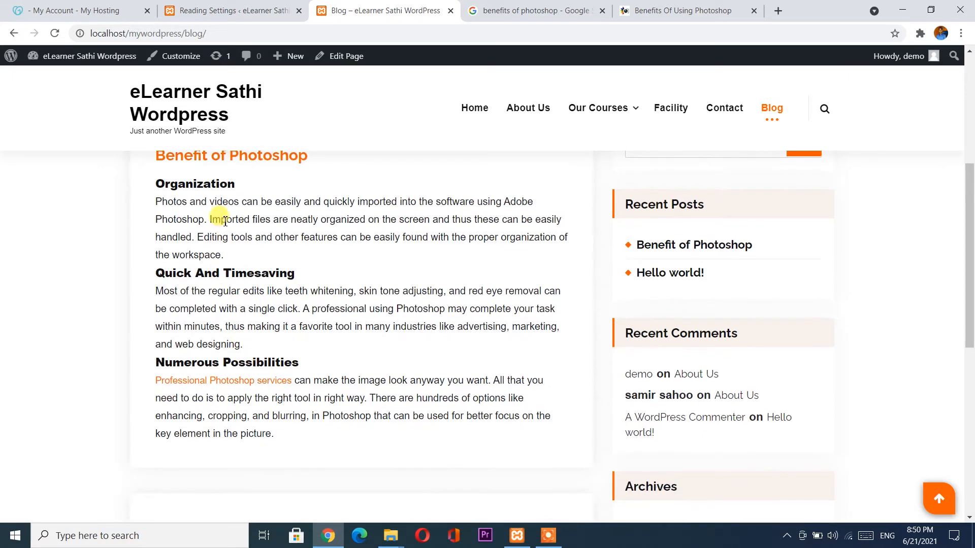
scroll(241, 411, "down", 4)
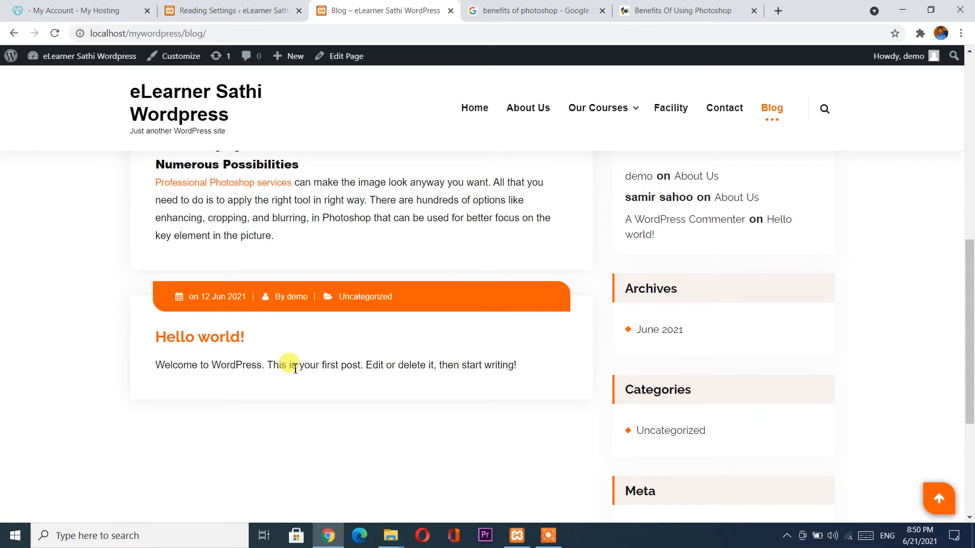
scroll(294, 370, "up", 6)
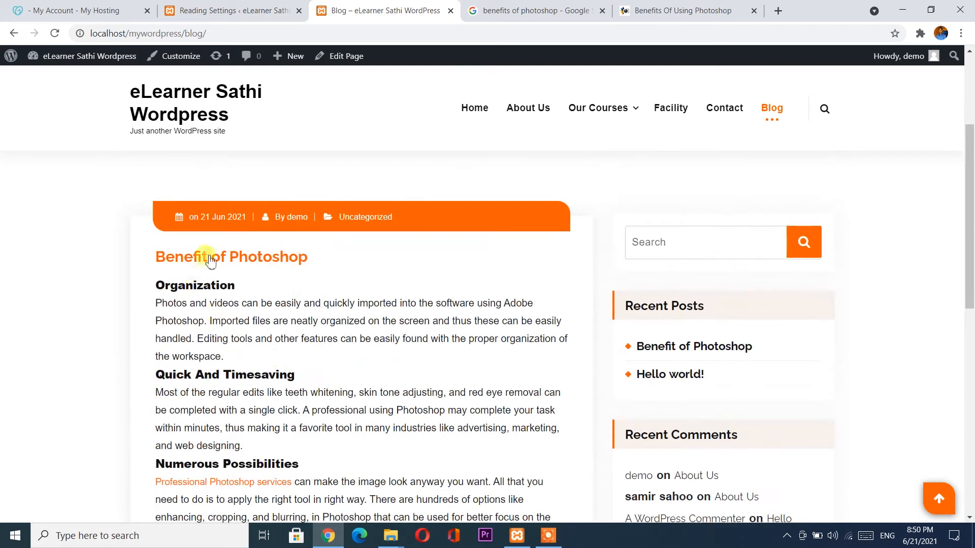
scroll(284, 337, "down", 4)
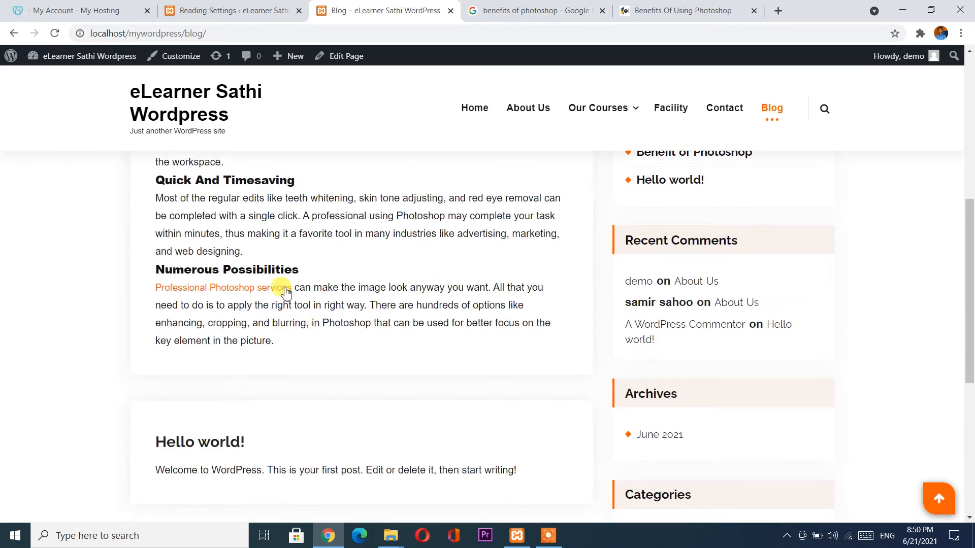
scroll(274, 264, "up", 2)
scroll(276, 268, "up", 1)
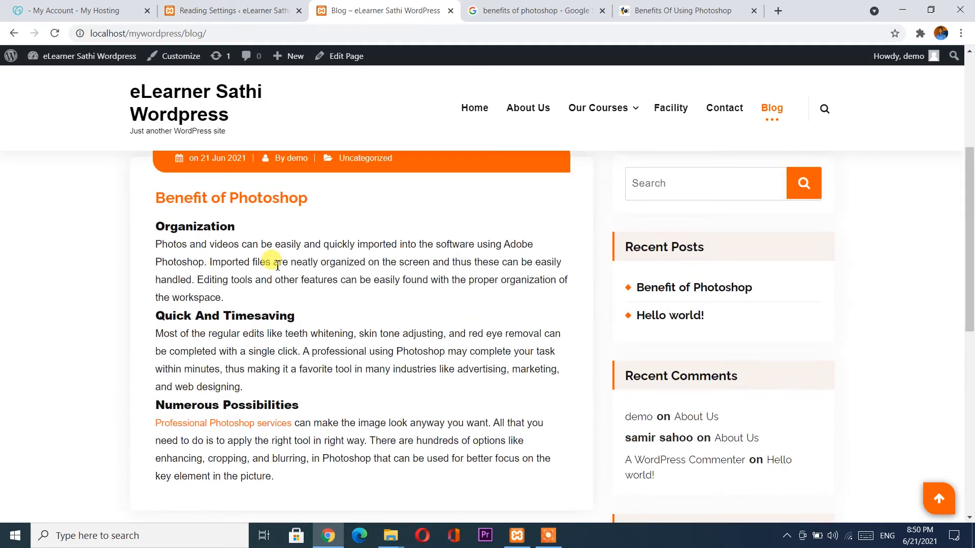
Reopen 'Benefit of Photoshop' for editing and add an empty paragraph after its last section.
left_click(260, 6)
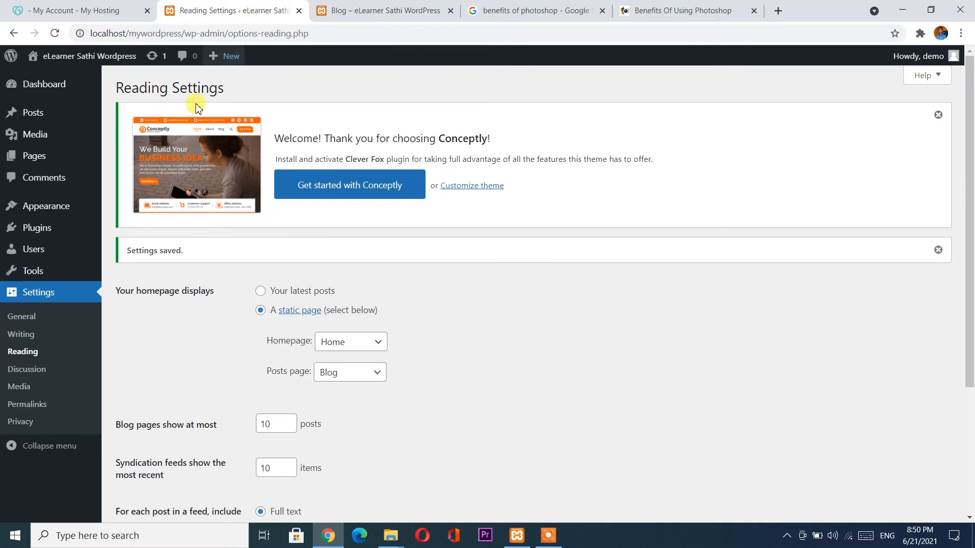
mouse_move(59, 119)
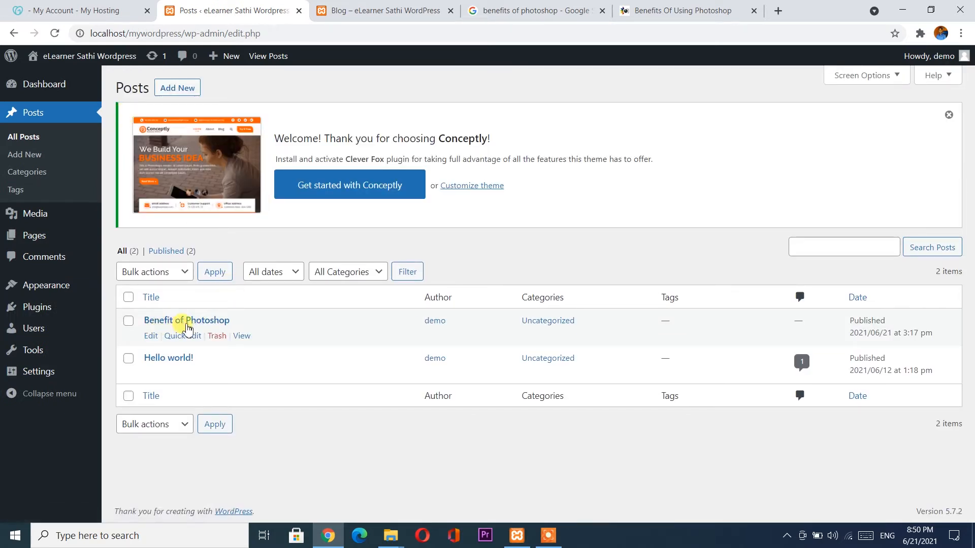
left_click(151, 336)
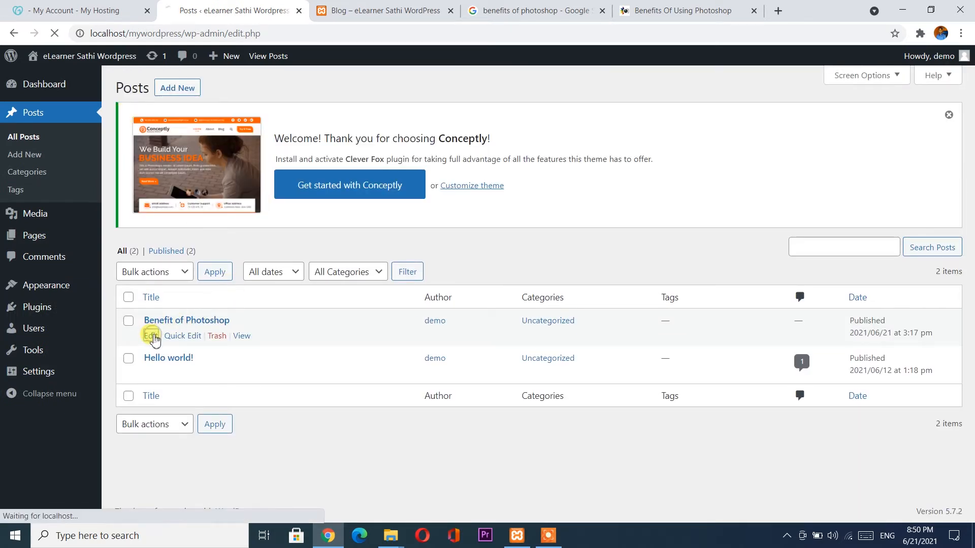
scroll(498, 329, "down", 3)
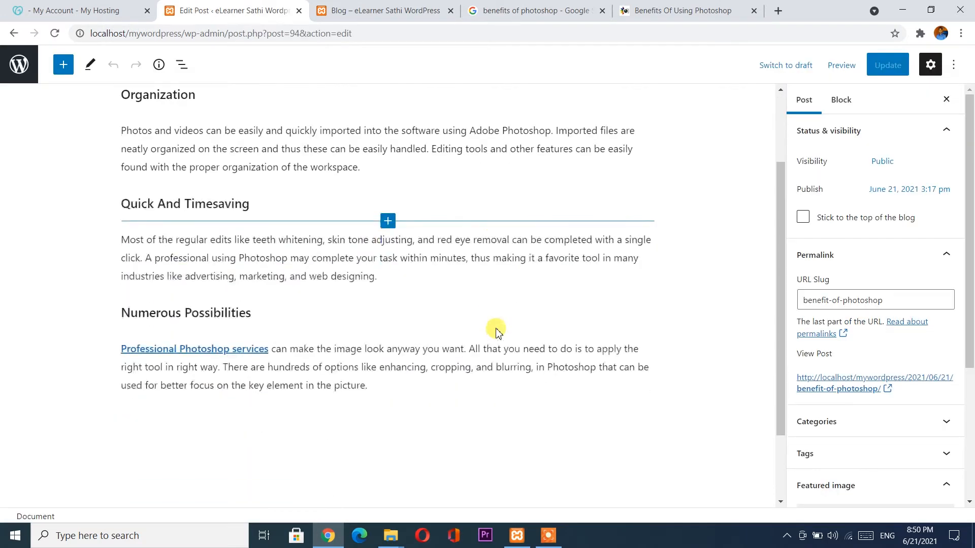
scroll(498, 329, "down", 1)
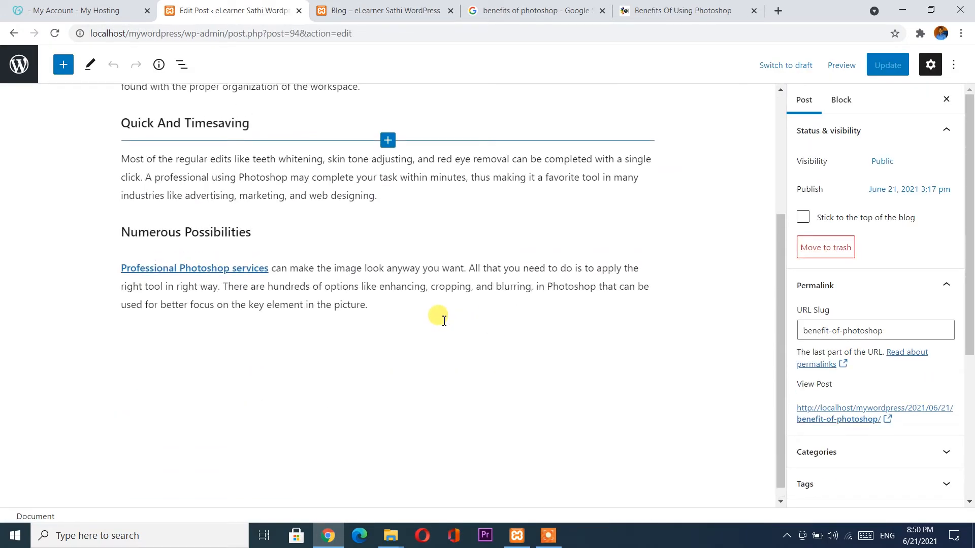
left_click(425, 318)
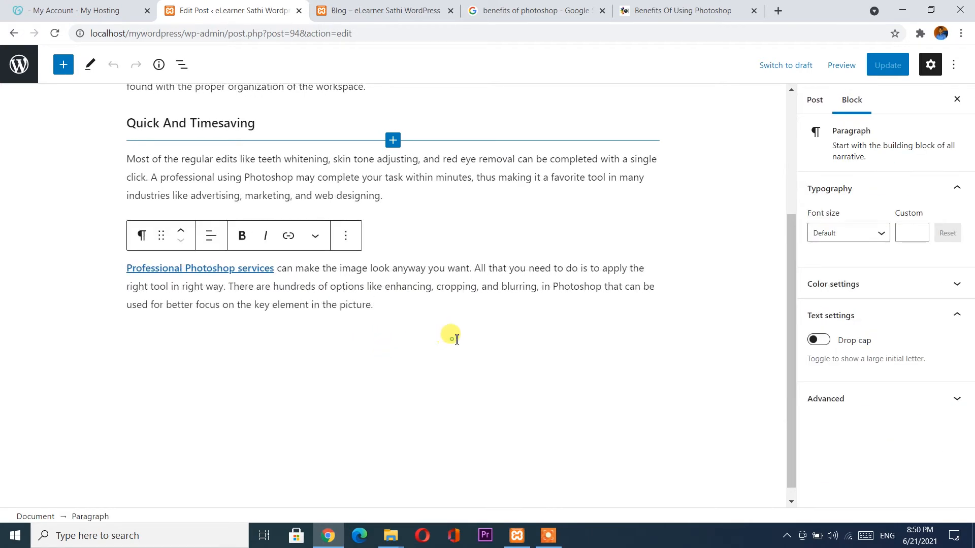
key("Return")
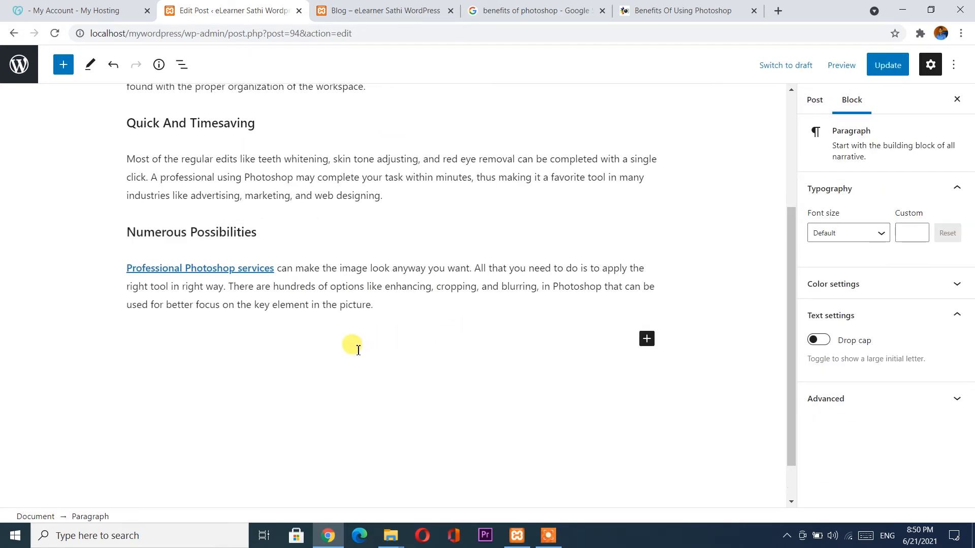
Insert an Image block at the end of the post and choose Insert from URL.
left_click(645, 340)
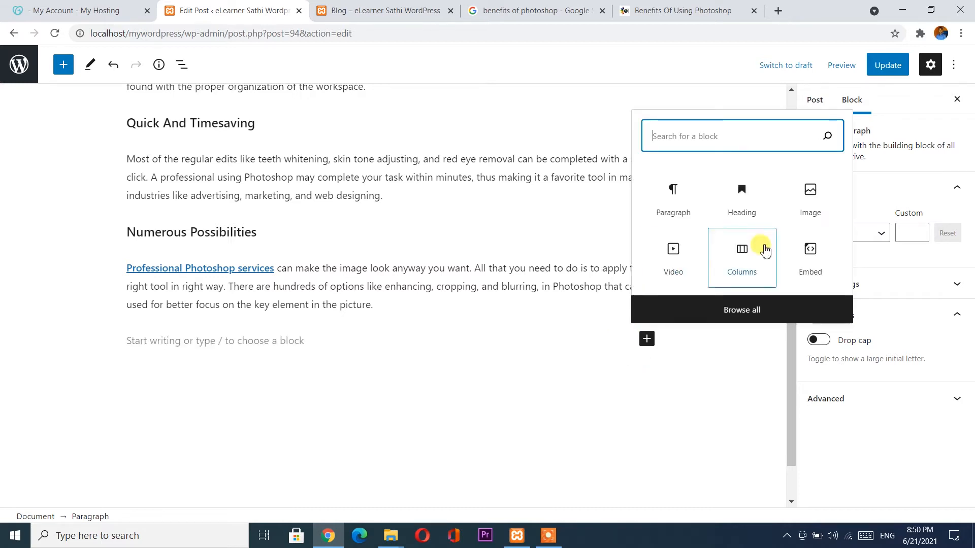
left_click(824, 182)
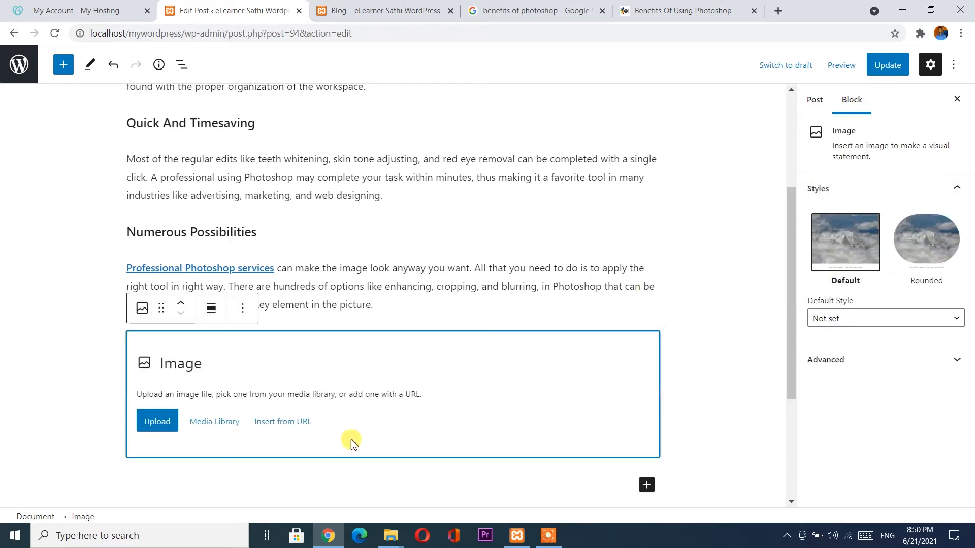
left_click(153, 422)
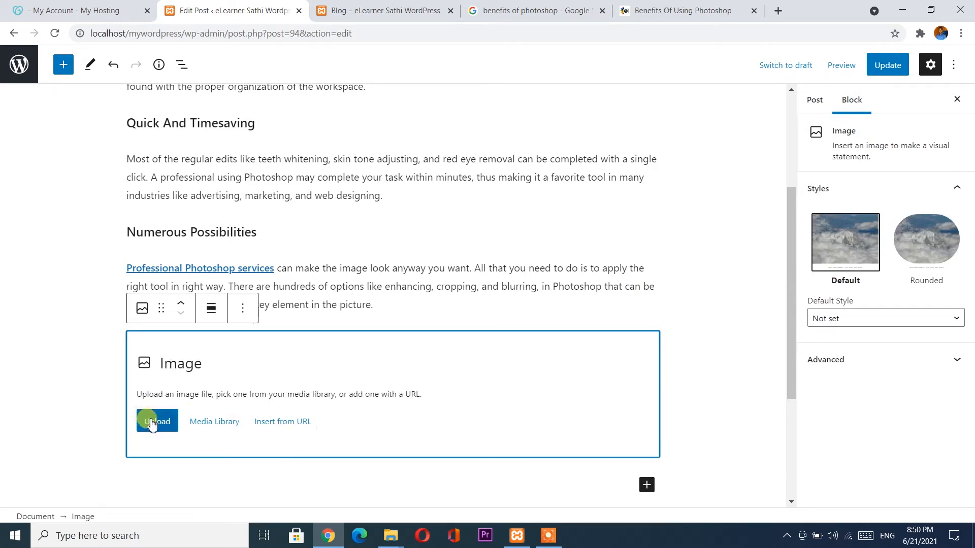
left_click(282, 425)
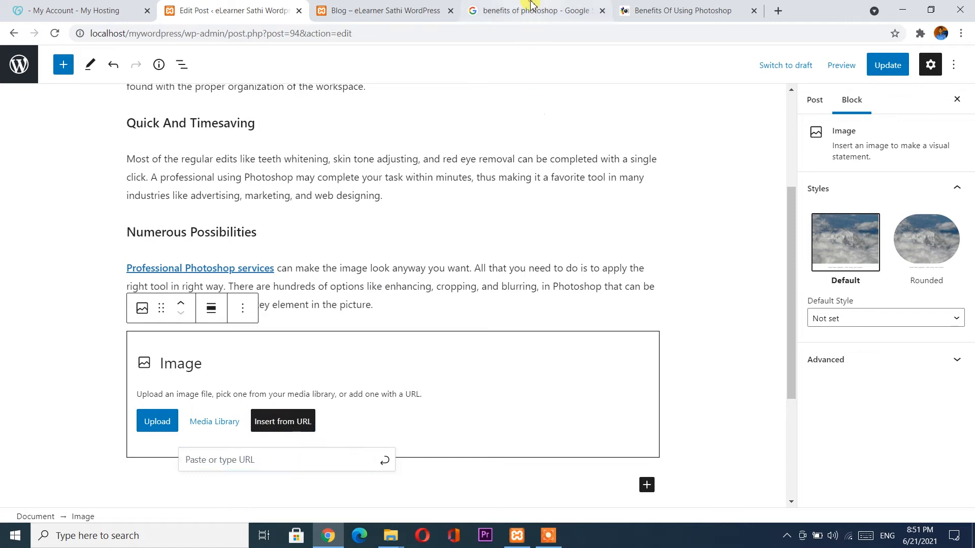
left_click(538, 11)
Copy the web address of the '32 Pros and Cons of Using Adobe Photoshop' image from Google Images results.
scroll(292, 159, "up", 1)
scroll(292, 158, "up", 4)
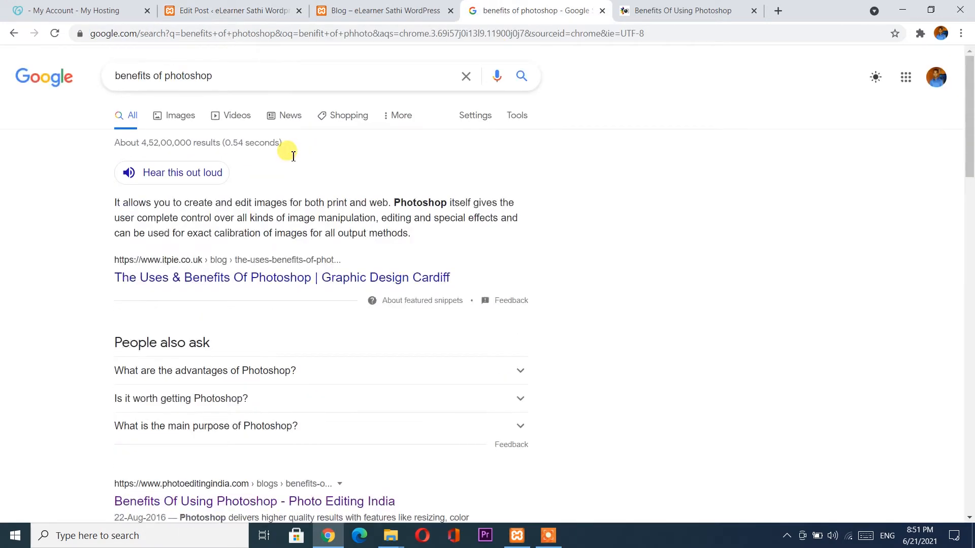
left_click(193, 120)
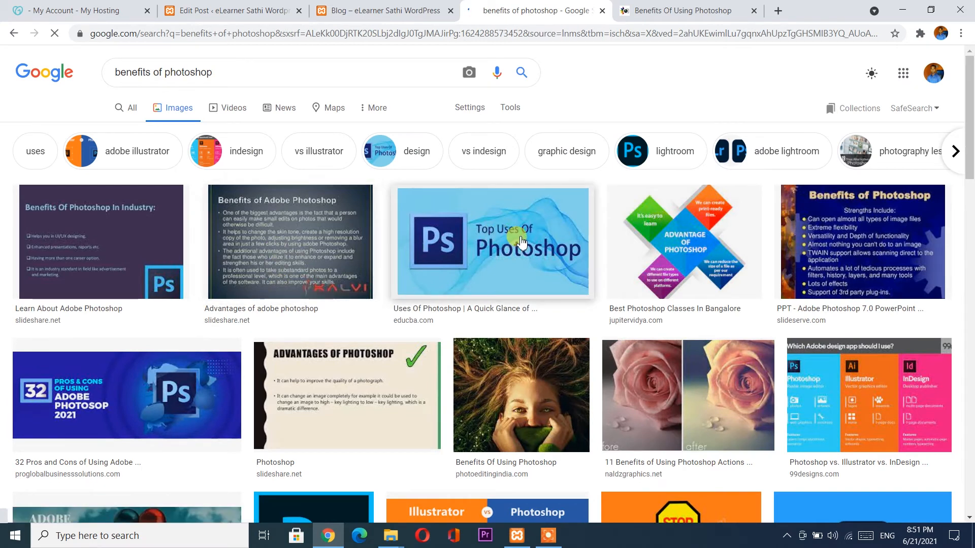
left_click(521, 242)
left_click(427, 319)
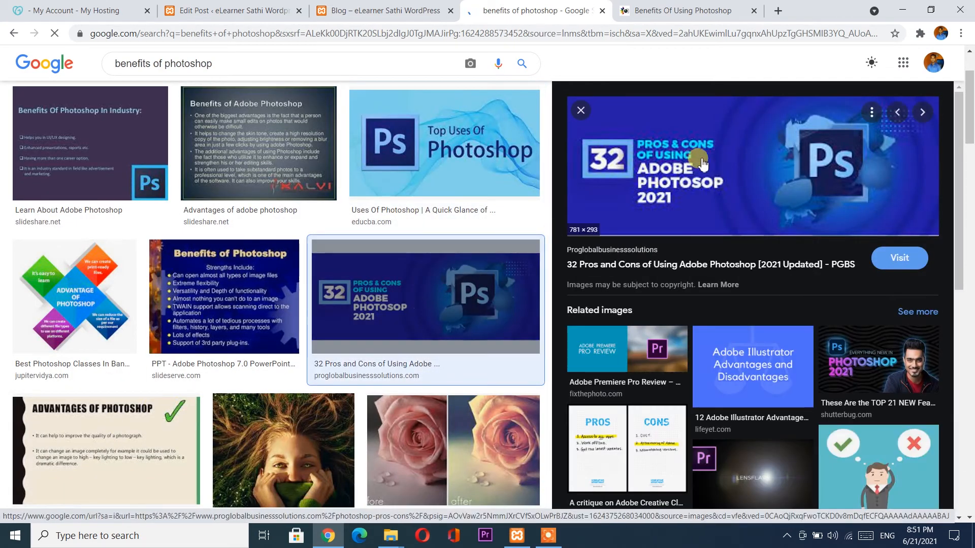
right_click(693, 164)
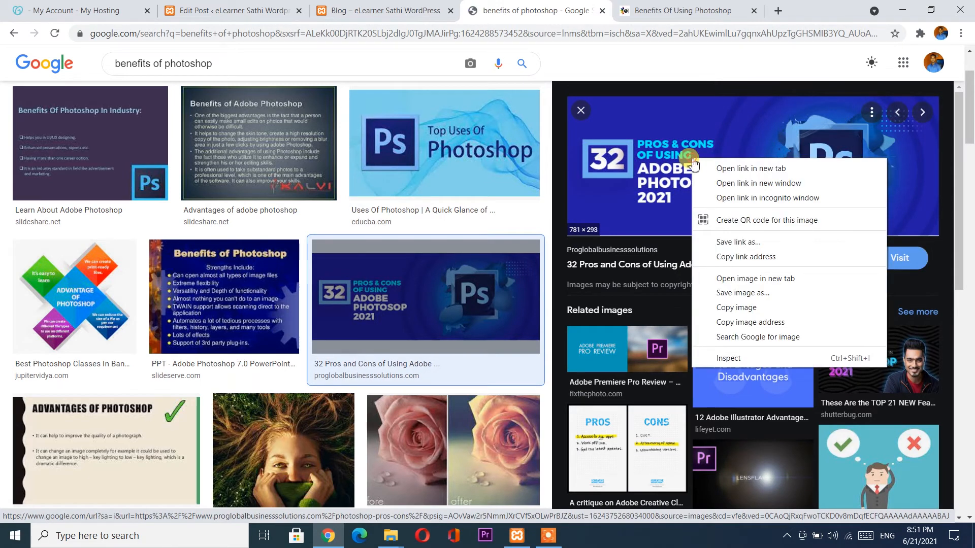
left_click(726, 323)
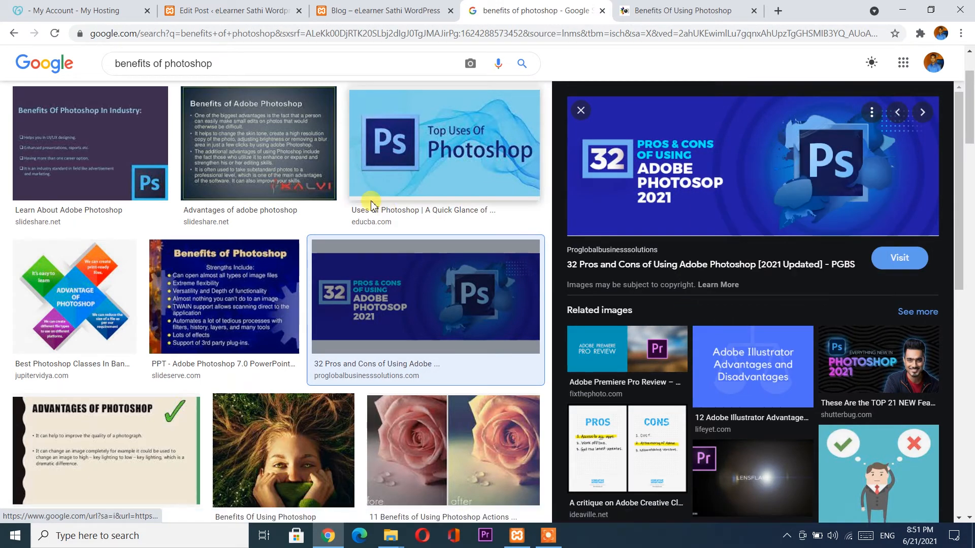
left_click(231, 10)
left_click(240, 460)
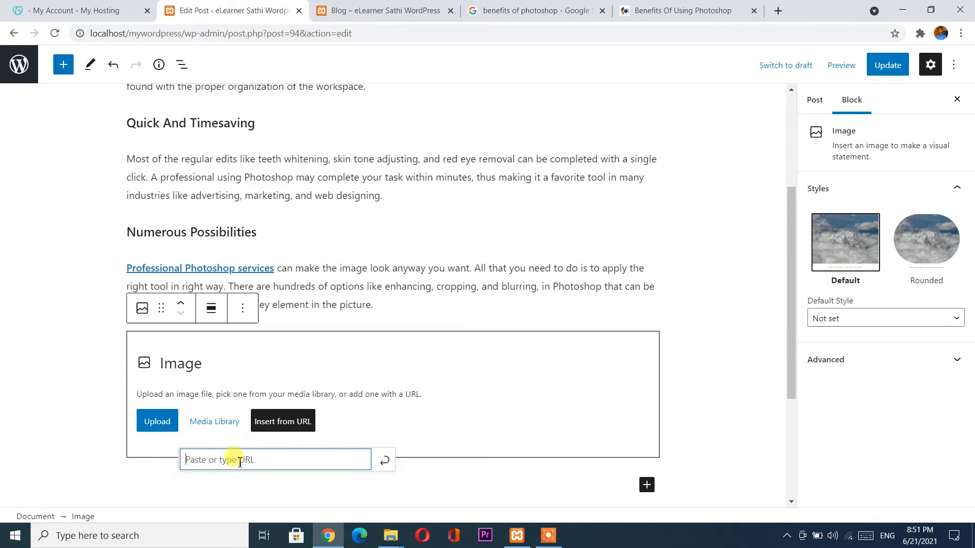
Insert the 32 Pros and Cons image from the pasted address and update the post.
key("ctrl+v")
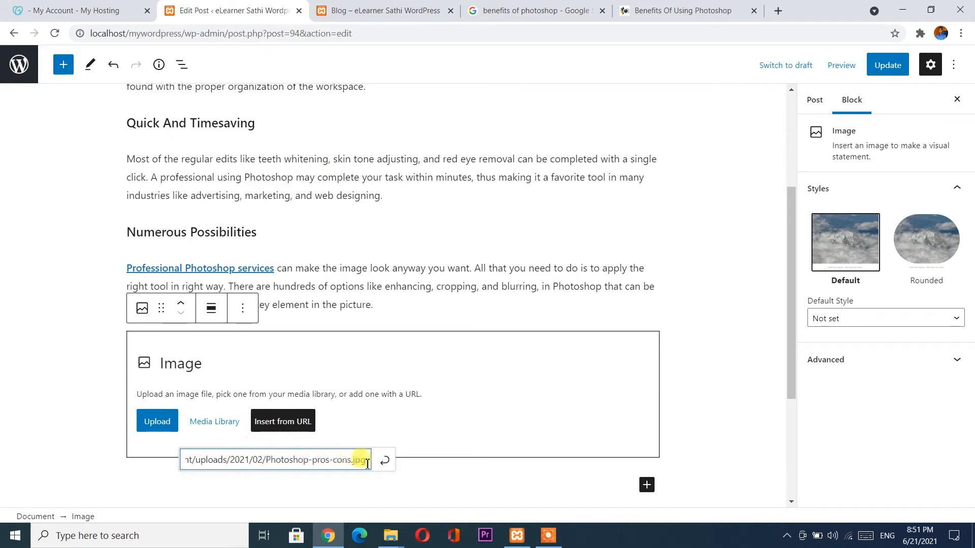
left_click(384, 460)
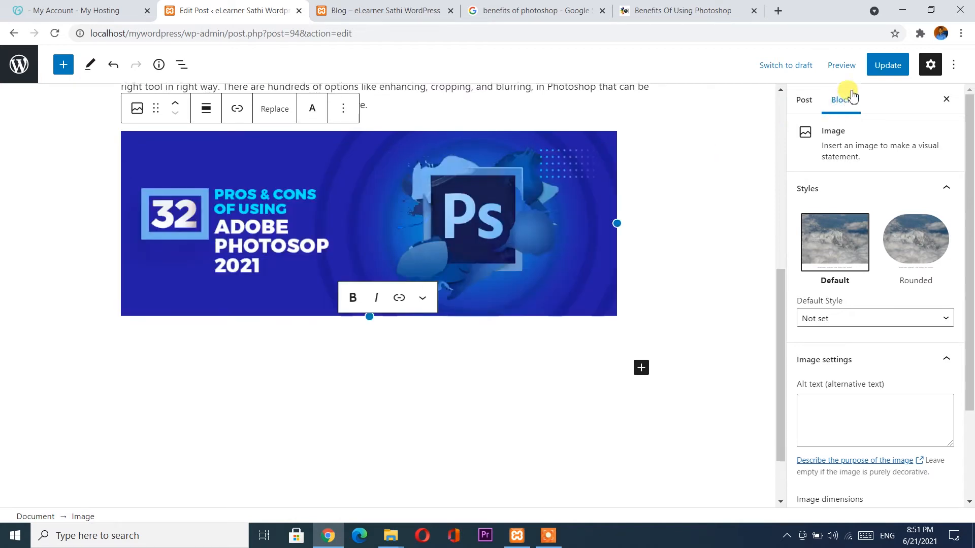
left_click(887, 68)
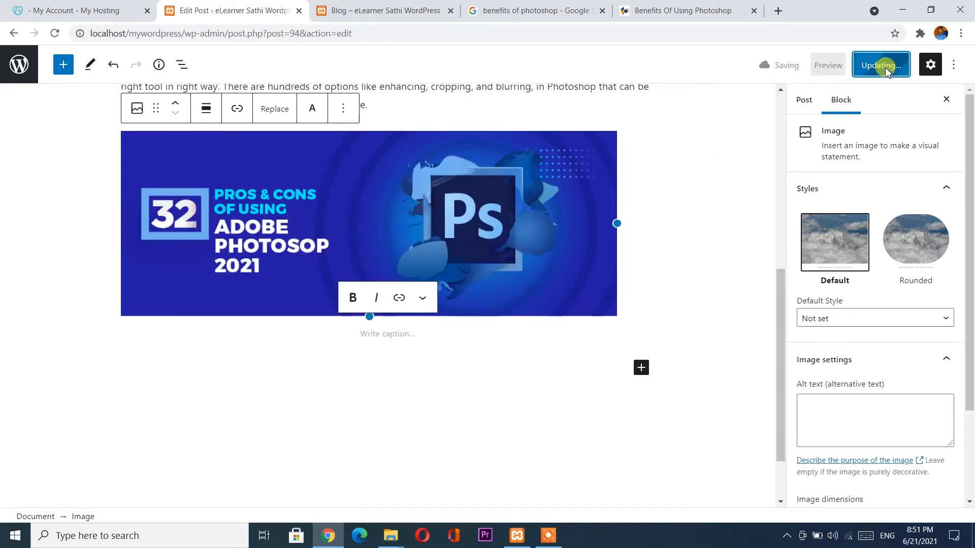
left_click(431, 6)
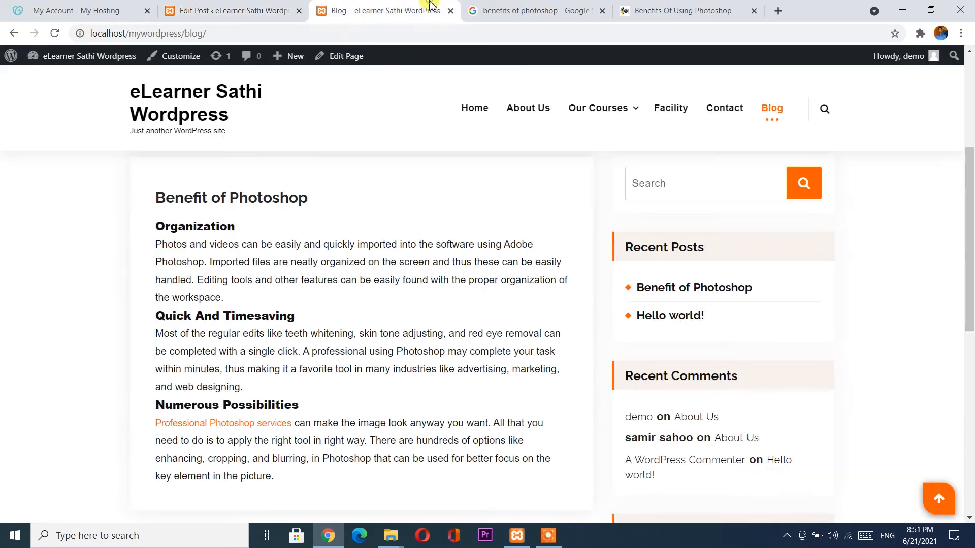
Reload the live post to confirm the Photoshop image under Numerous Possibilities, then exit the editor.
left_click(53, 34)
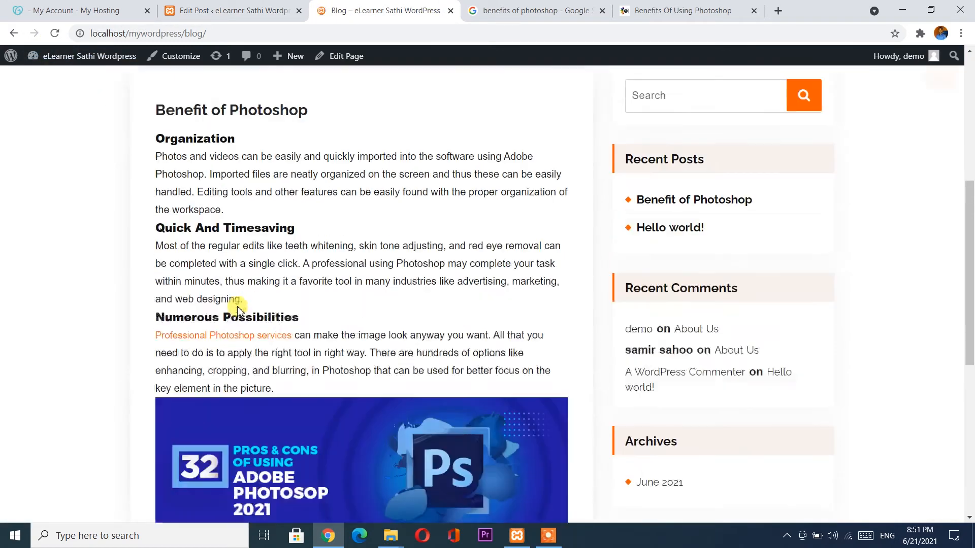
scroll(237, 310, "down", 3)
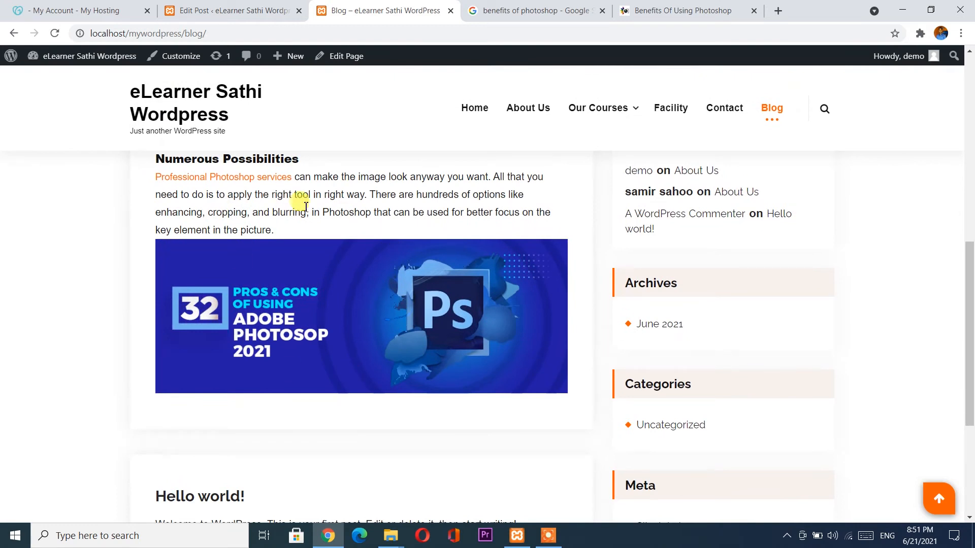
scroll(339, 309, "up", 2)
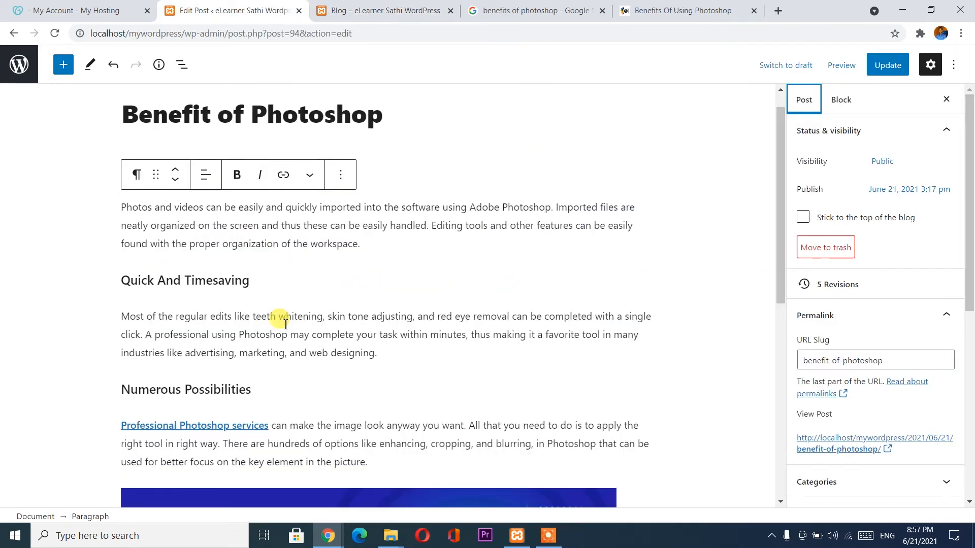
scroll(286, 324, "down", 5)
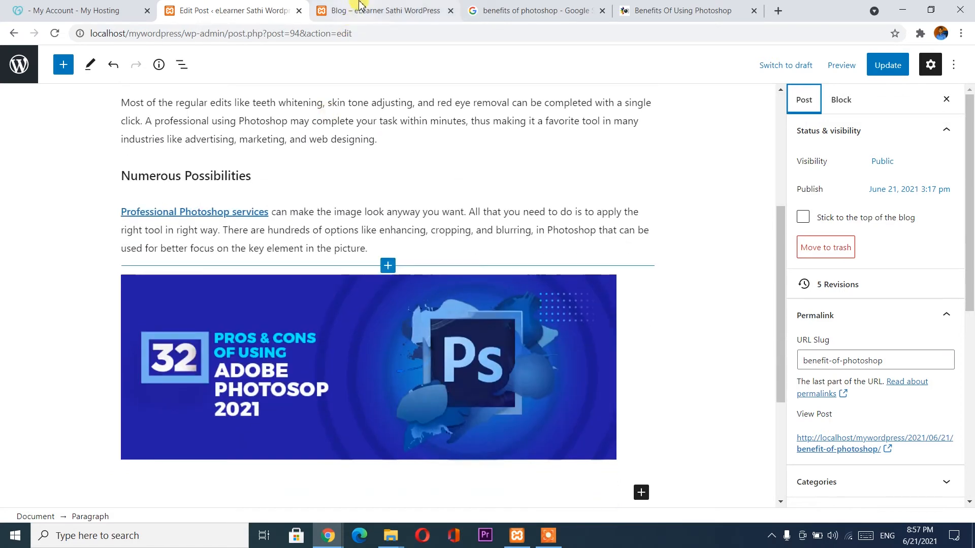
left_click(362, 7)
scroll(256, 366, "up", 3)
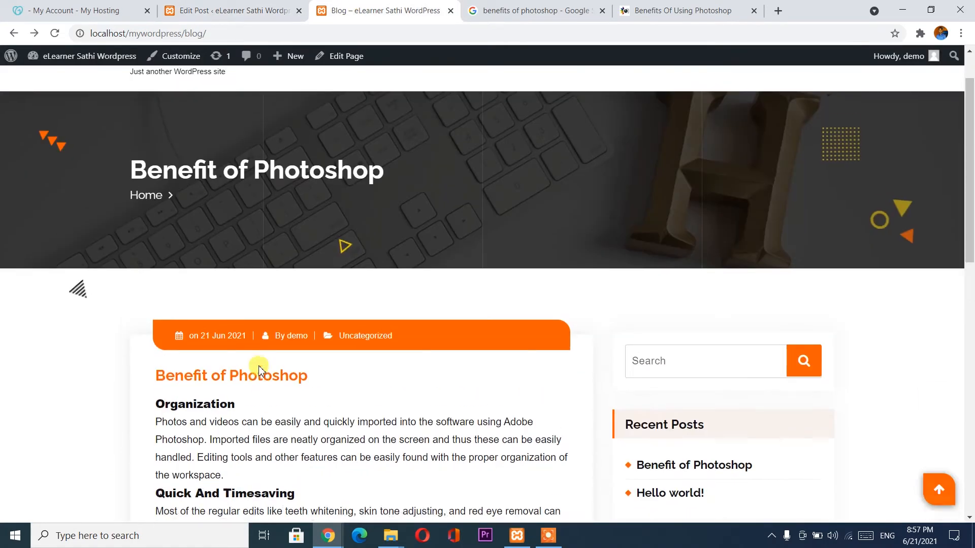
scroll(259, 368, "down", 4)
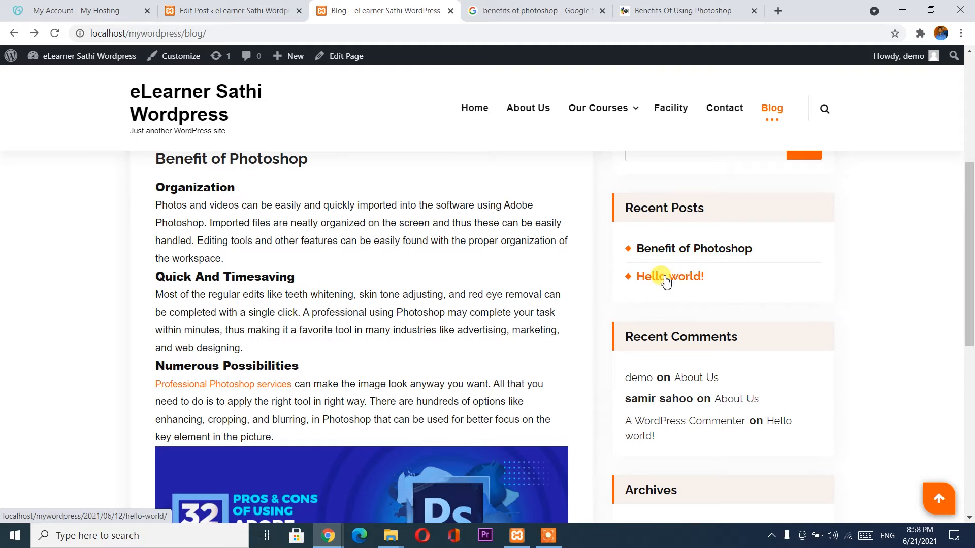
left_click(217, 6)
left_click(13, 64)
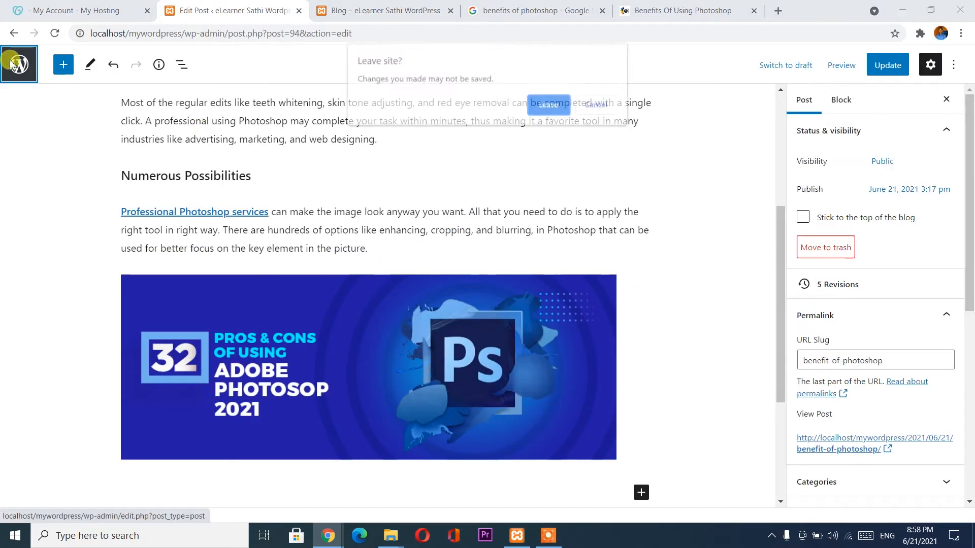
Leave the old editor and add a new post titled 'Benefit Of WordPress' with an empty paragraph.
left_click(548, 104)
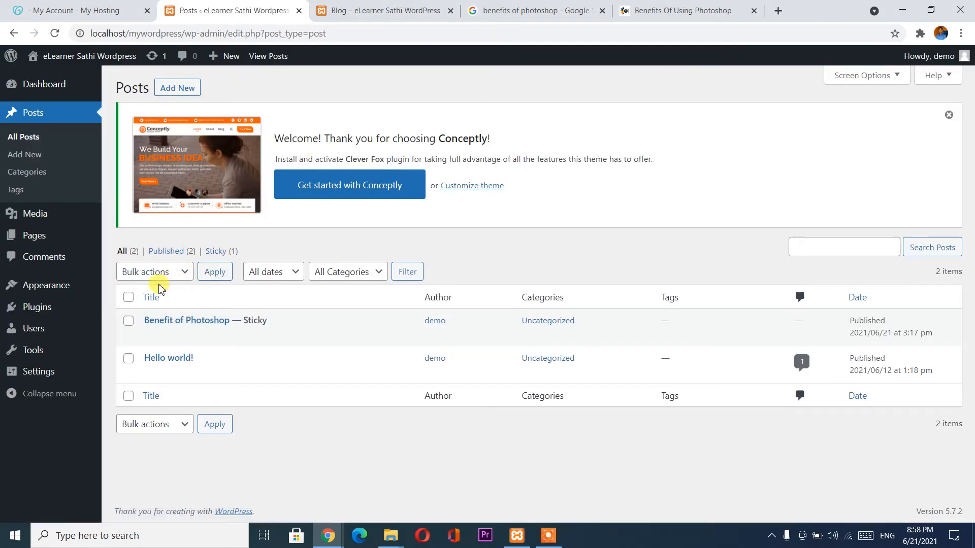
left_click(178, 90)
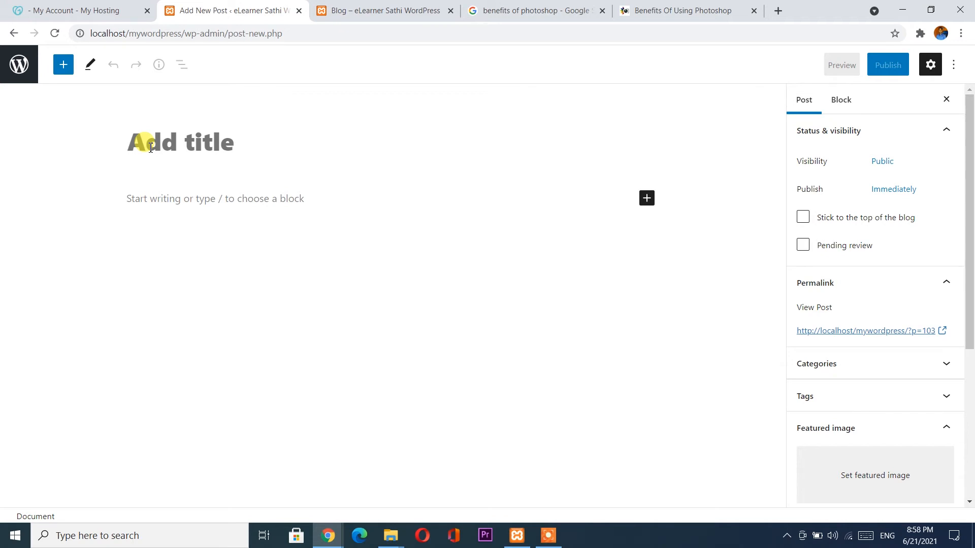
type("B")
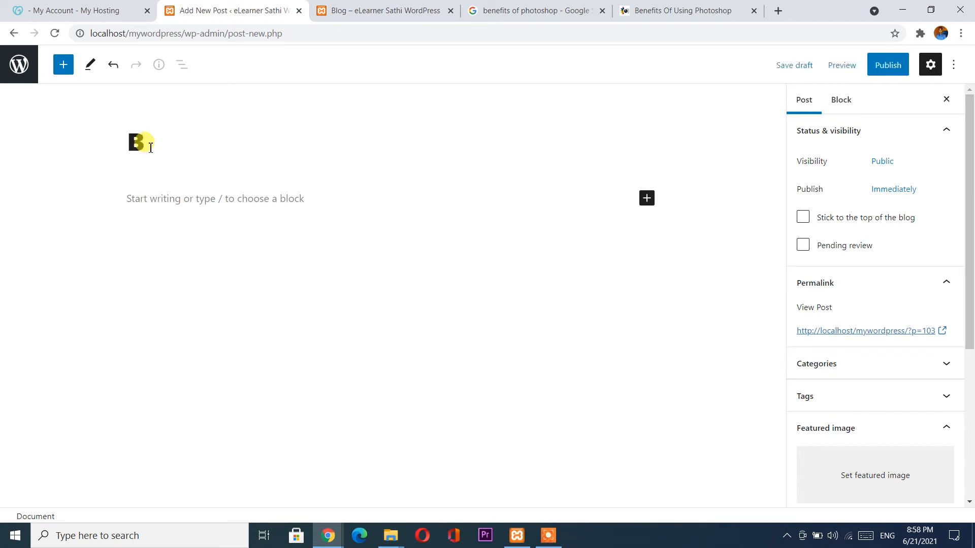
type("enefit Of WordPress")
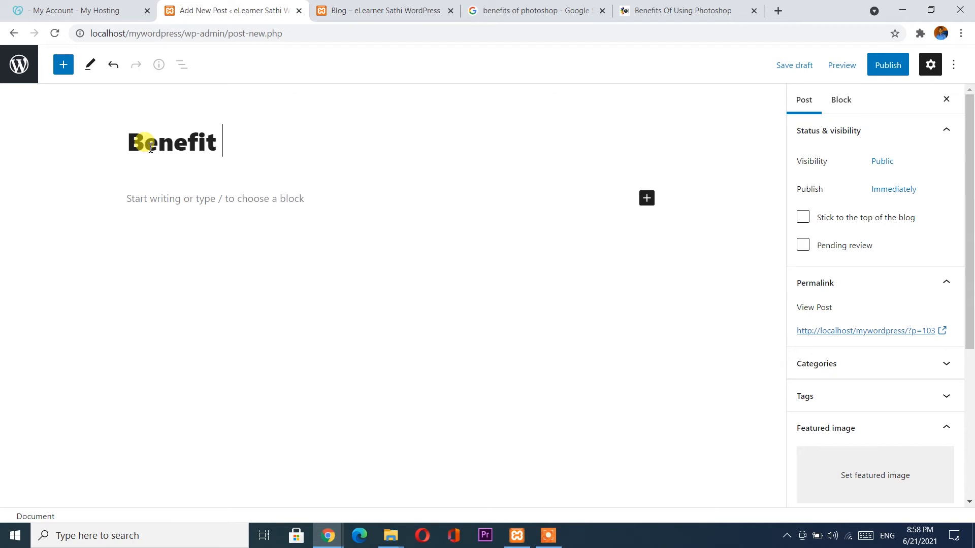
left_click(186, 207)
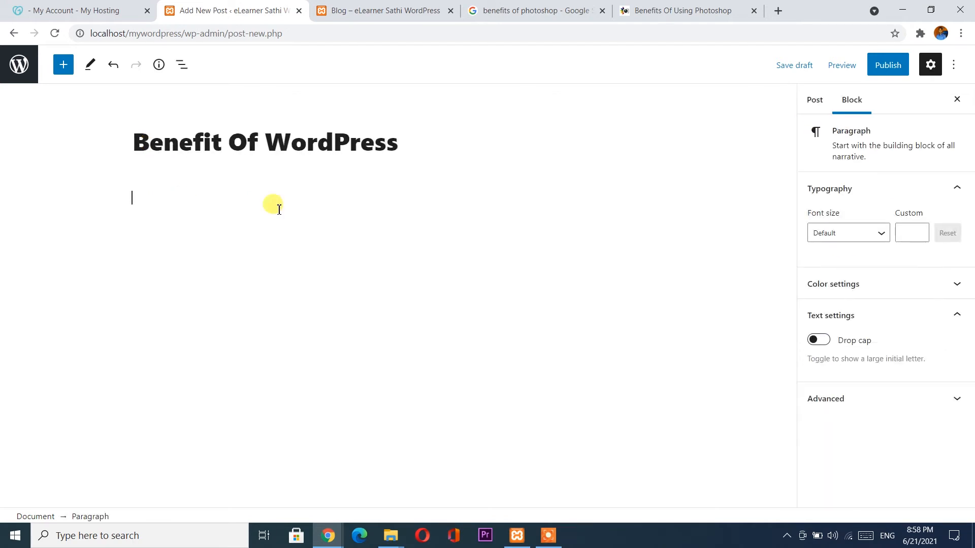
Copy the Photoshop article from Advanced Editing onward and paste it into the new post's paragraph.
left_click(658, 4)
scroll(489, 268, "down", 7)
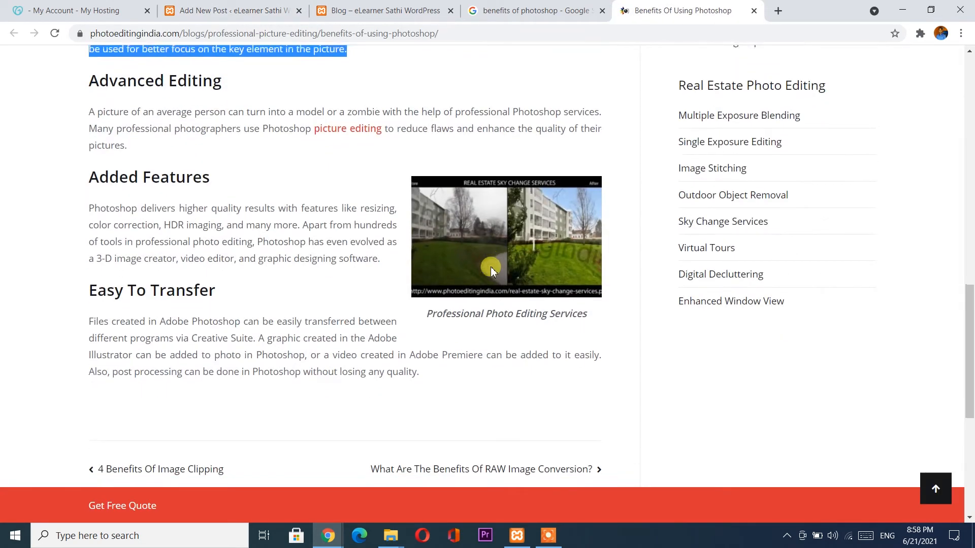
scroll(491, 271, "down", 1)
scroll(203, 207, "up", 2)
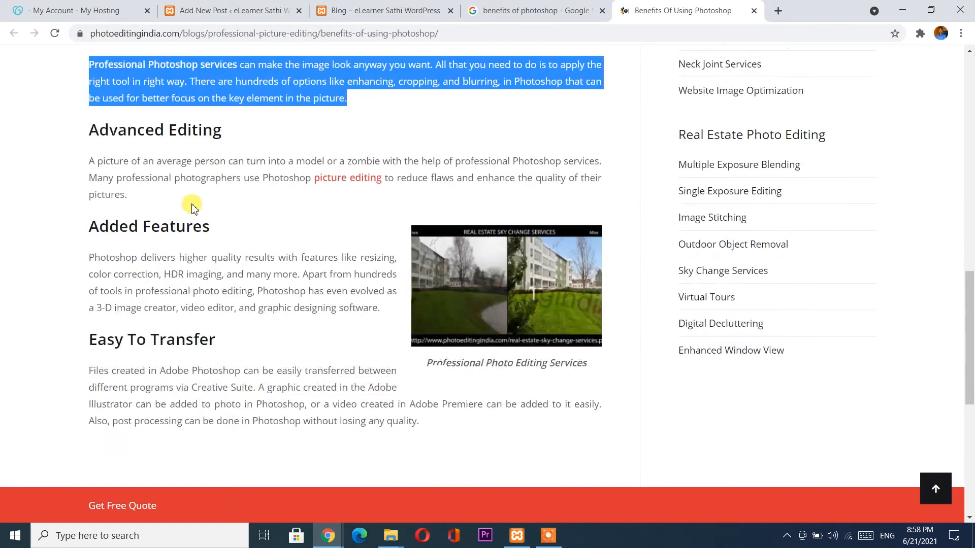
mouse_move(87, 131)
left_mouse_down()
mouse_move(126, 206)
mouse_move(97, 131)
left_mouse_up()
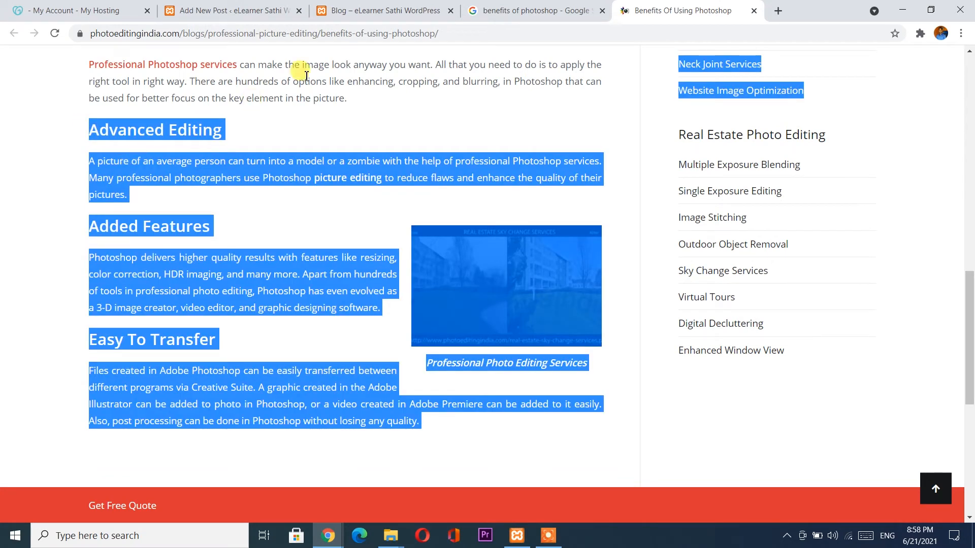
left_click(218, 7)
key("ctrl+v")
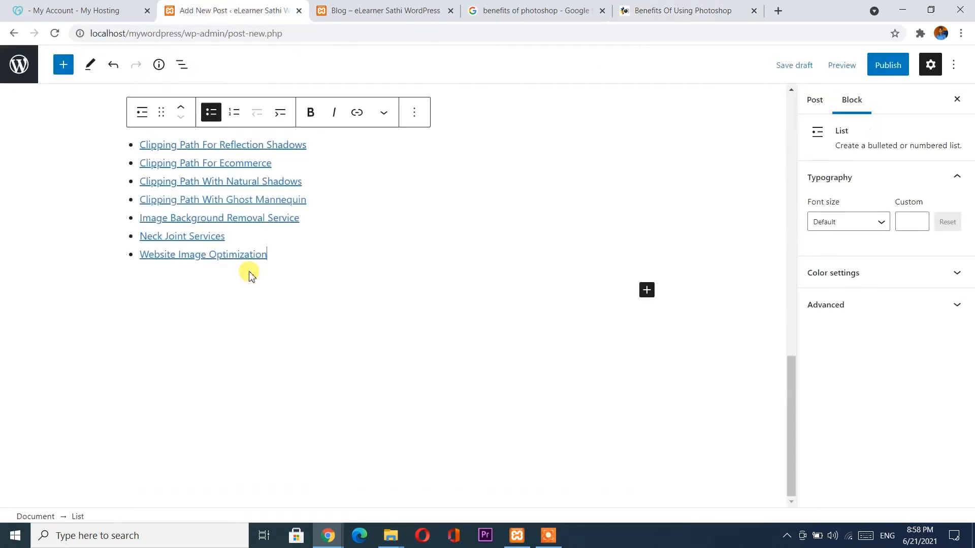
scroll(257, 302, "up", 9)
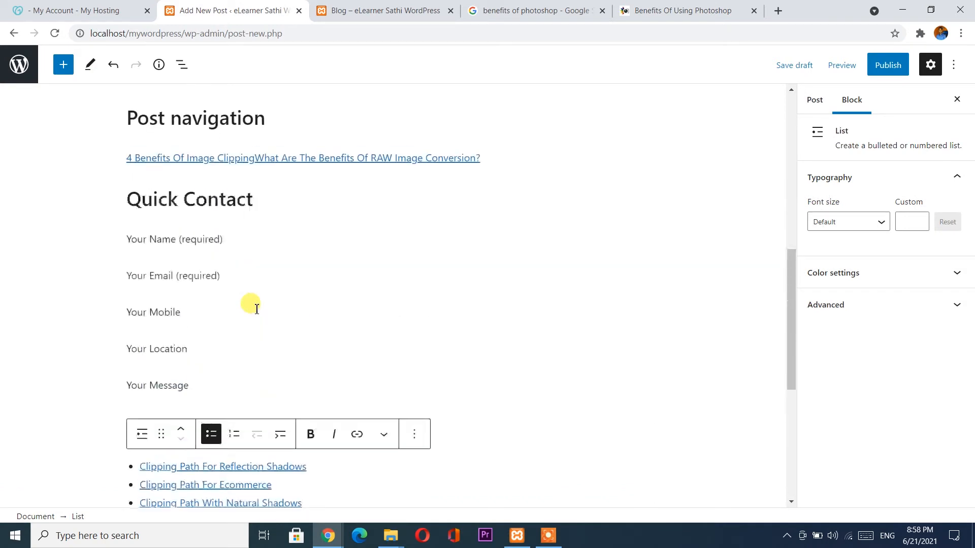
scroll(256, 308, "up", 6)
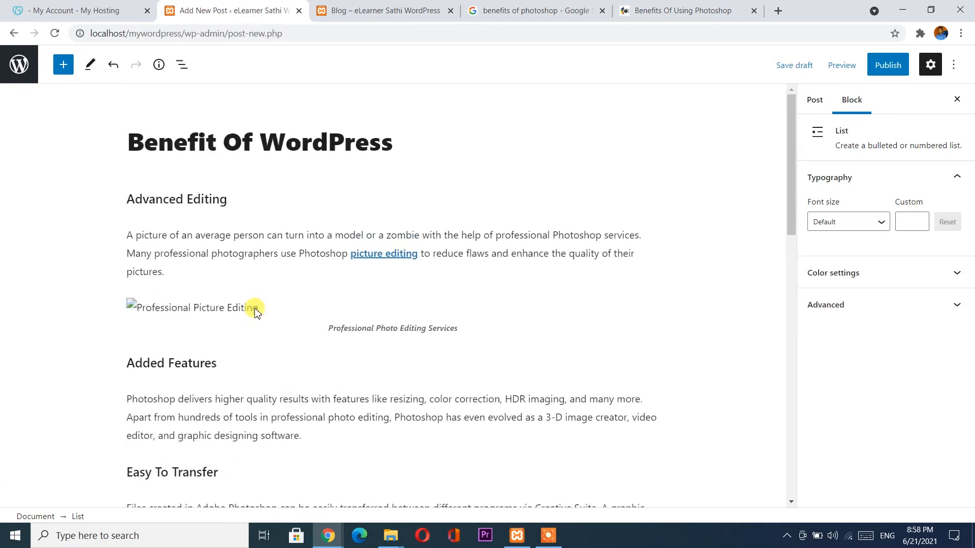
scroll(257, 311, "down", 1)
Remove the broken Professional Picture Editing image block.
left_click(277, 246)
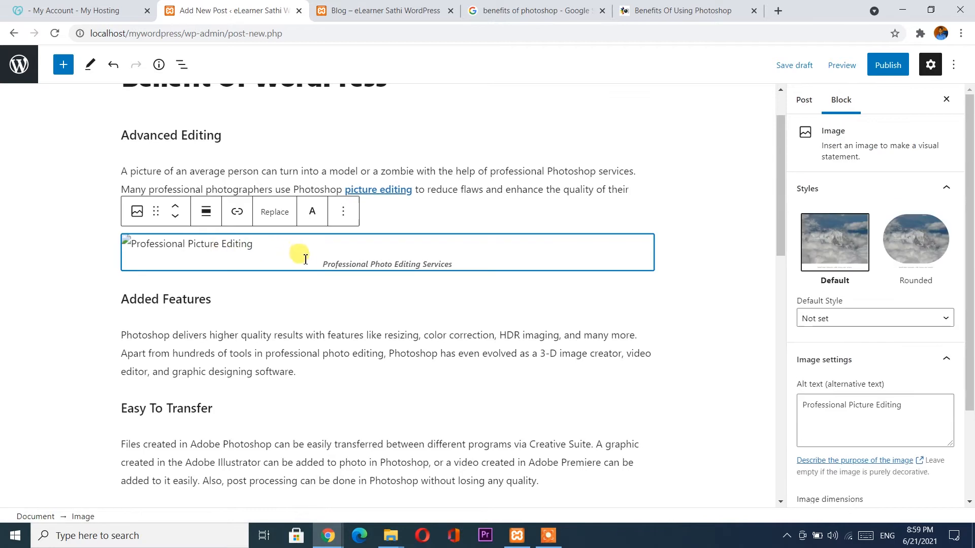
left_click(343, 213)
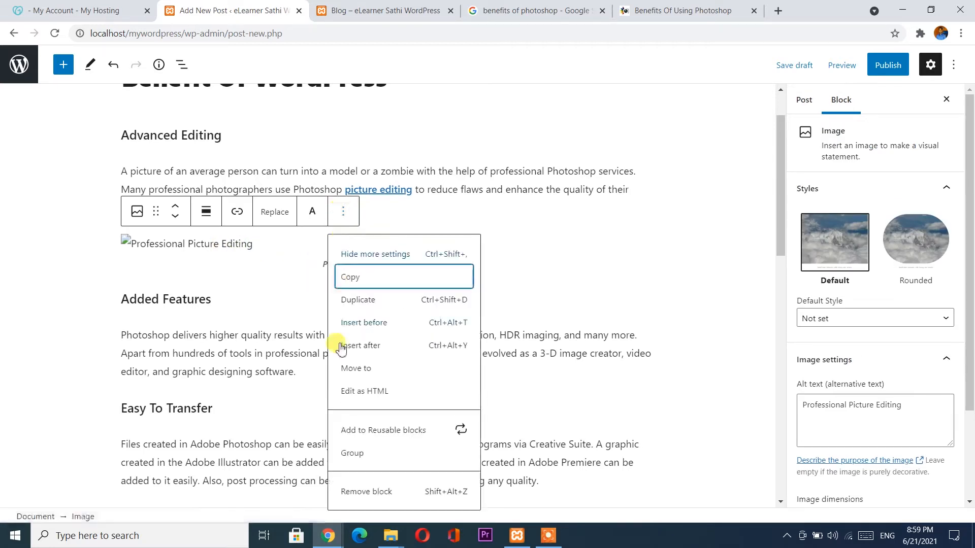
left_click(358, 498)
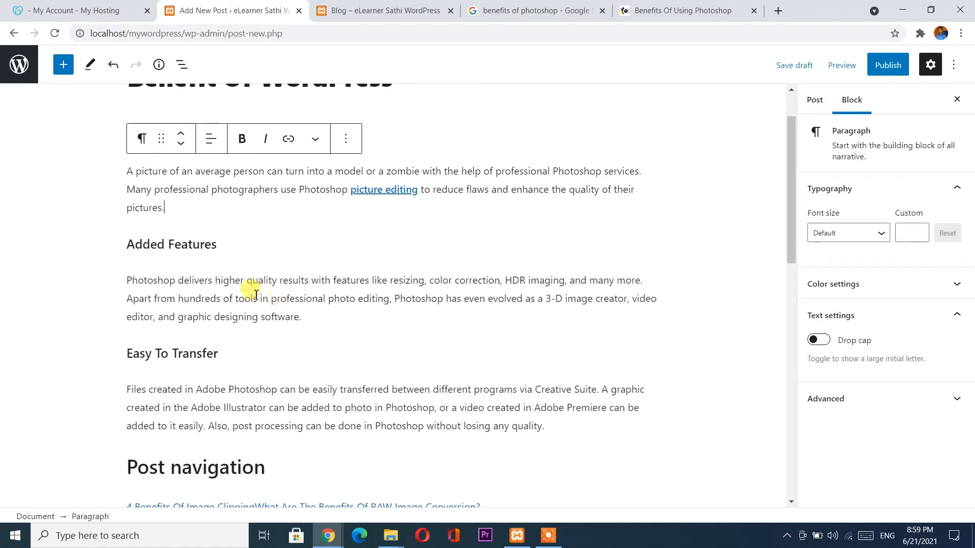
Delete the Clipping Path link list and the Clipping Path Photo Editing heading.
scroll(255, 293, "down", 12)
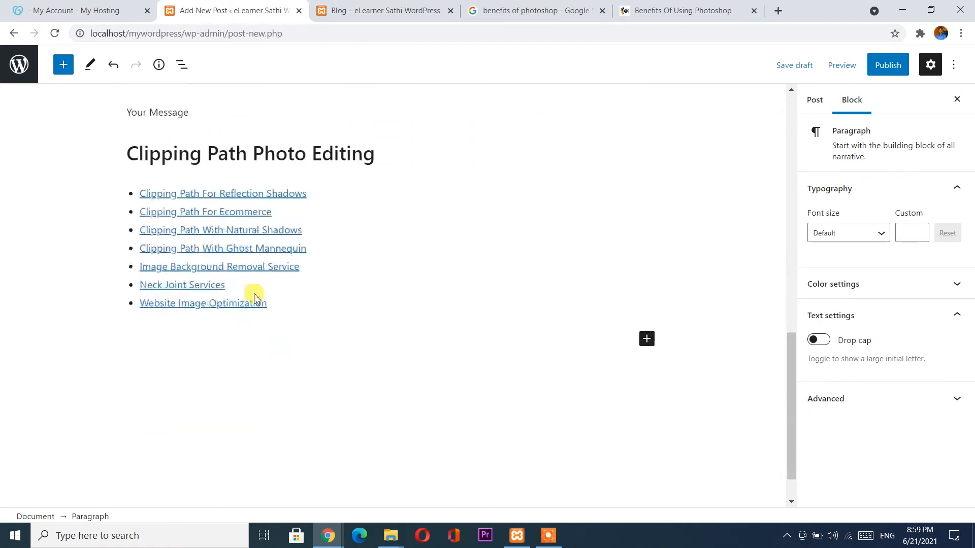
scroll(255, 296, "down", 1)
left_click(325, 274)
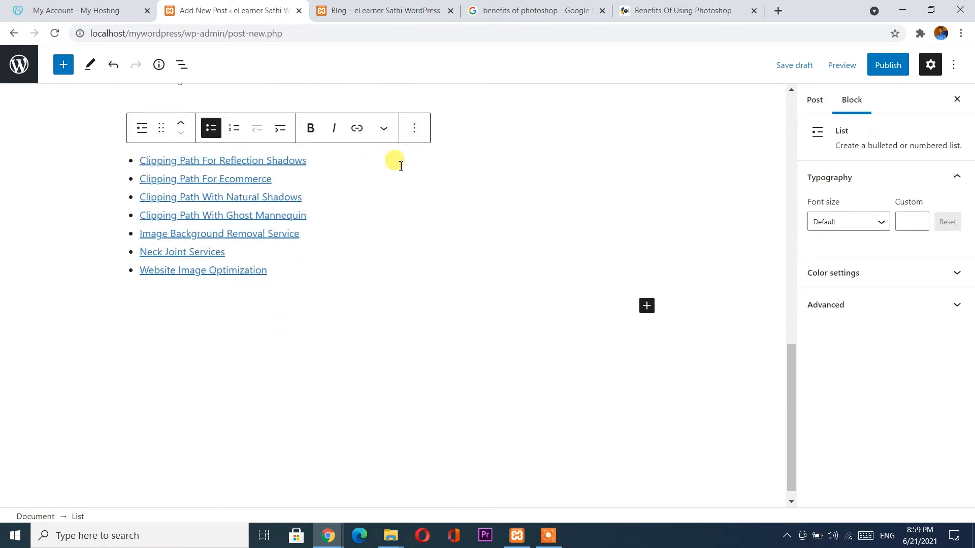
left_click(310, 290)
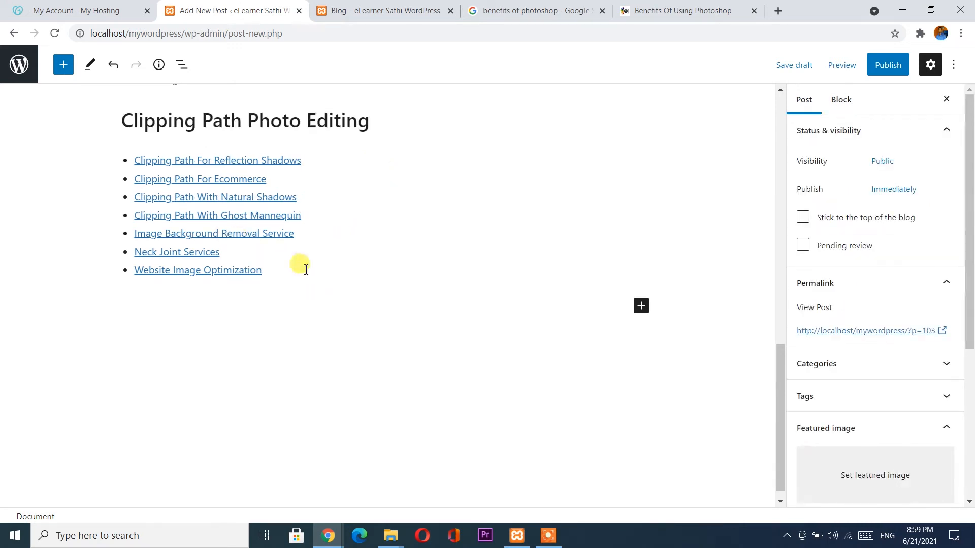
left_click(318, 267)
left_click(414, 128)
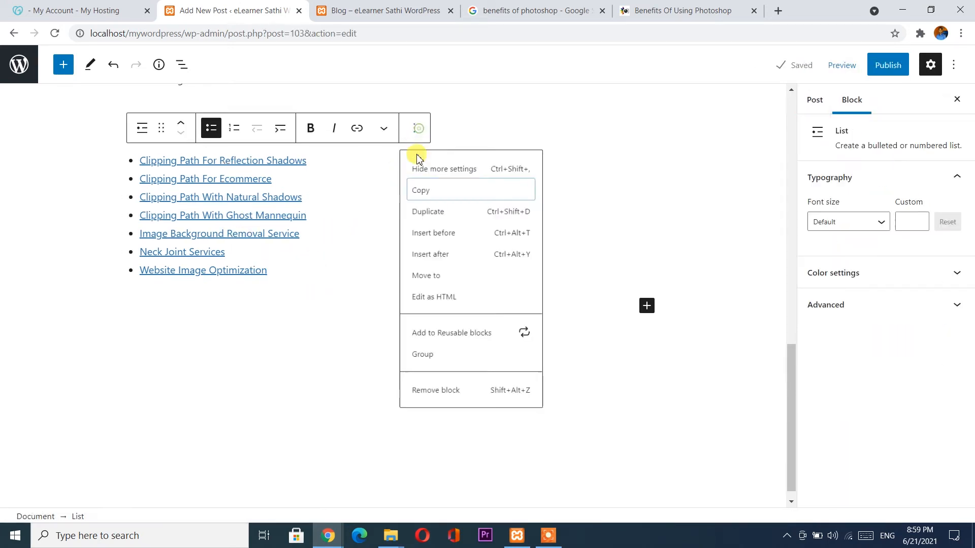
left_click(437, 407)
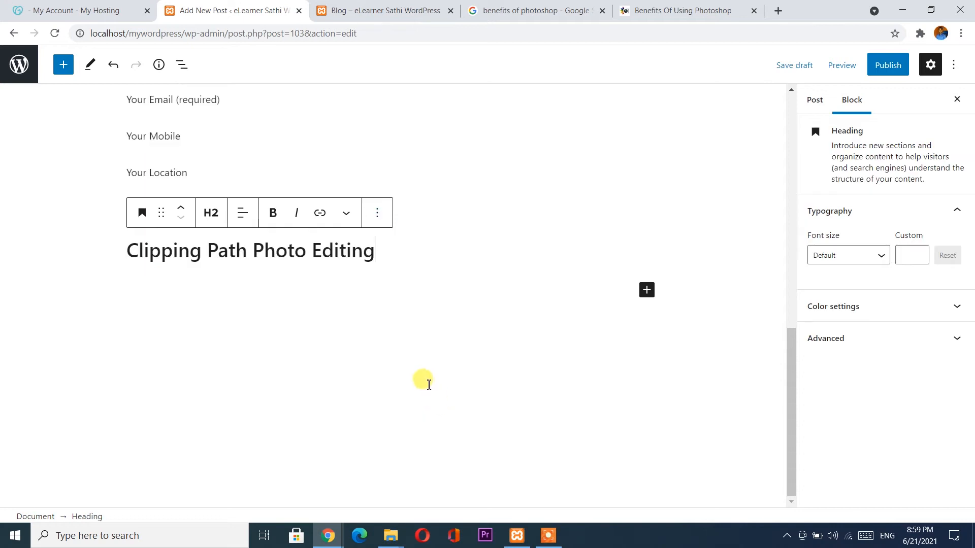
left_click(378, 212)
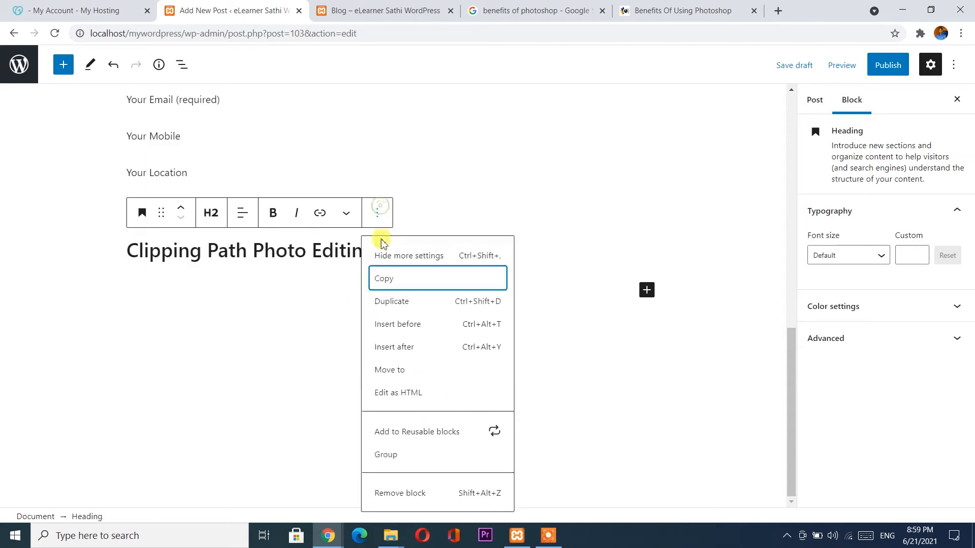
left_click(391, 491)
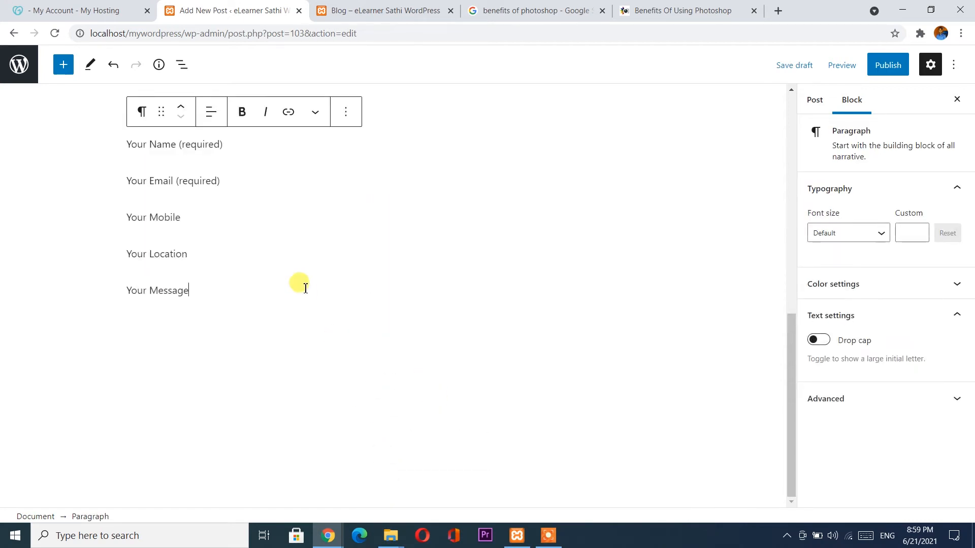
Delete the contact form labels paragraph and the Quick Contact heading.
scroll(302, 284, "up", 4)
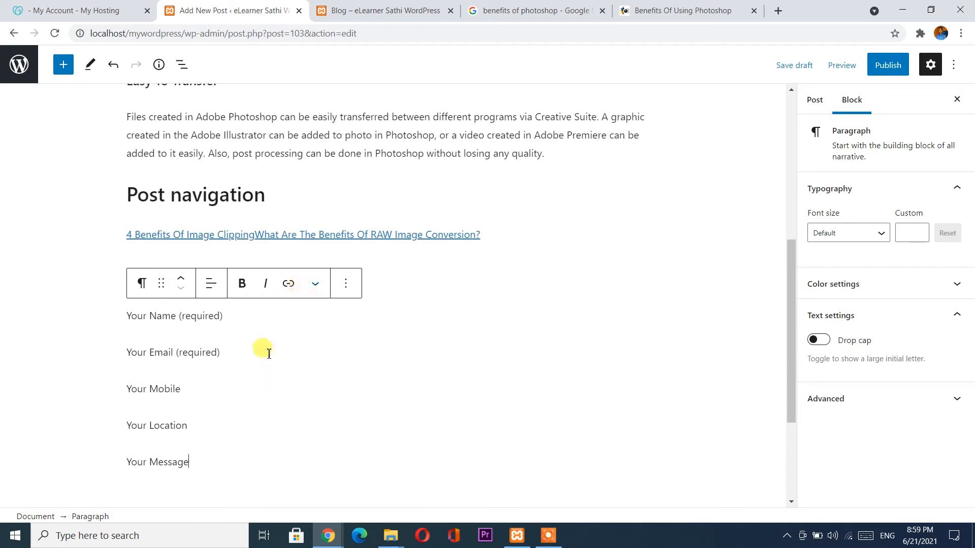
left_click(348, 284)
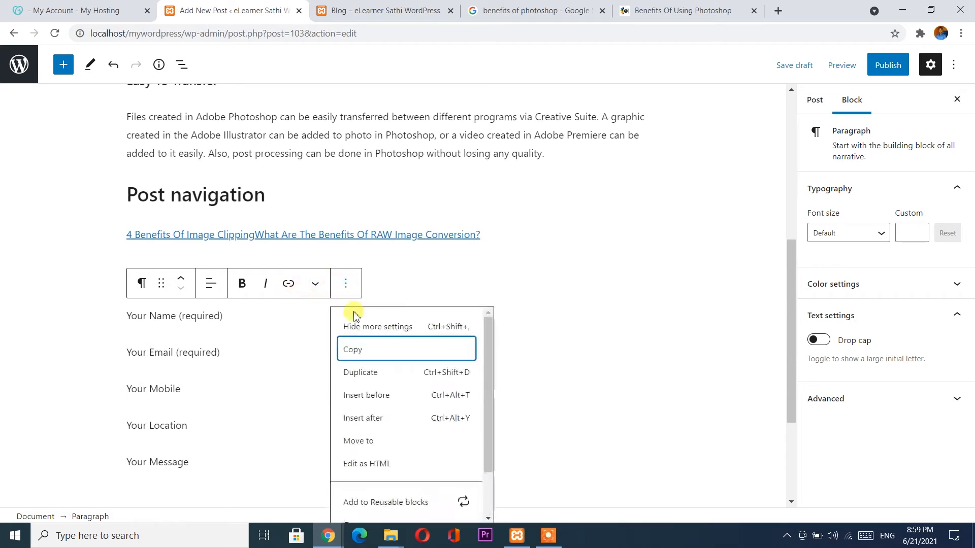
scroll(369, 495, "down", 2)
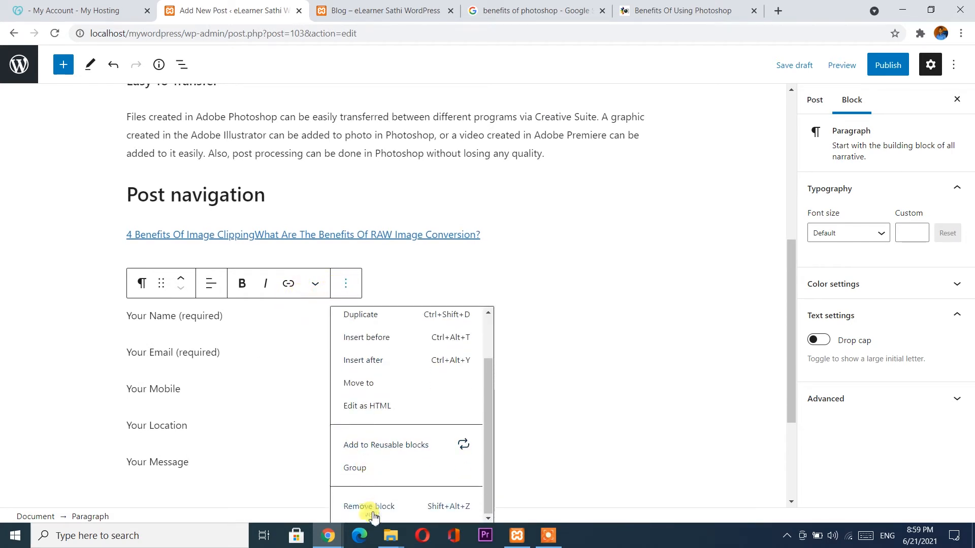
left_click(370, 506)
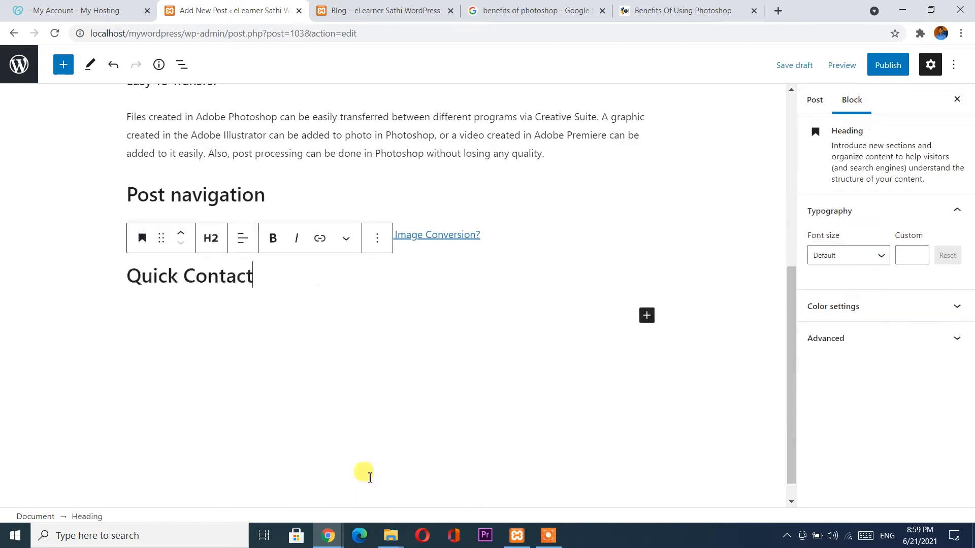
left_click(378, 239)
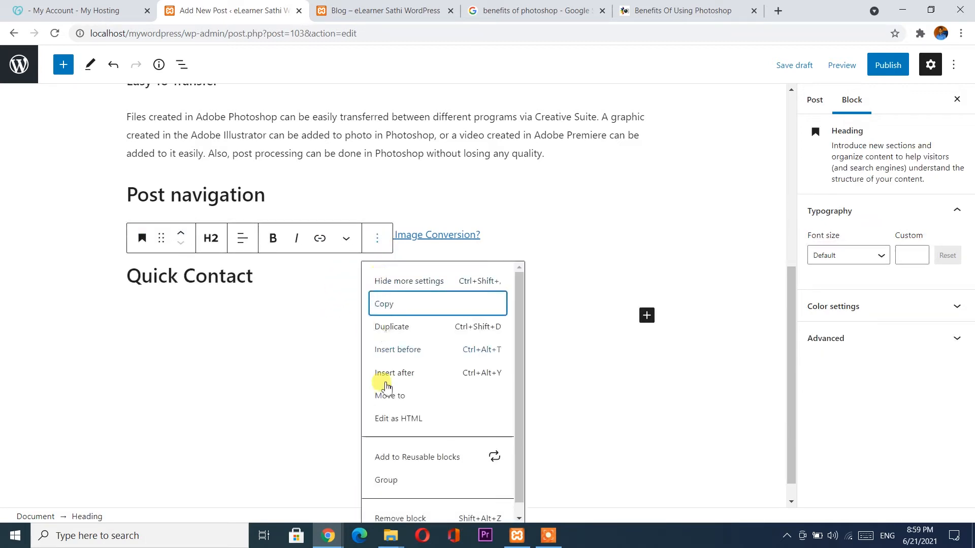
left_click(382, 515)
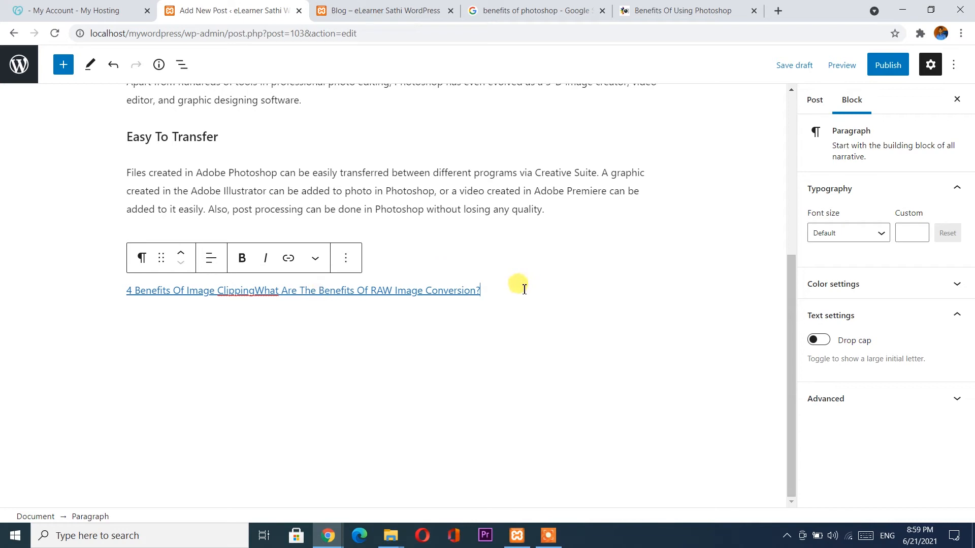
Erase the post navigation links and the empty Post navigation heading block.
left_click_drag(514, 289, 74, 284)
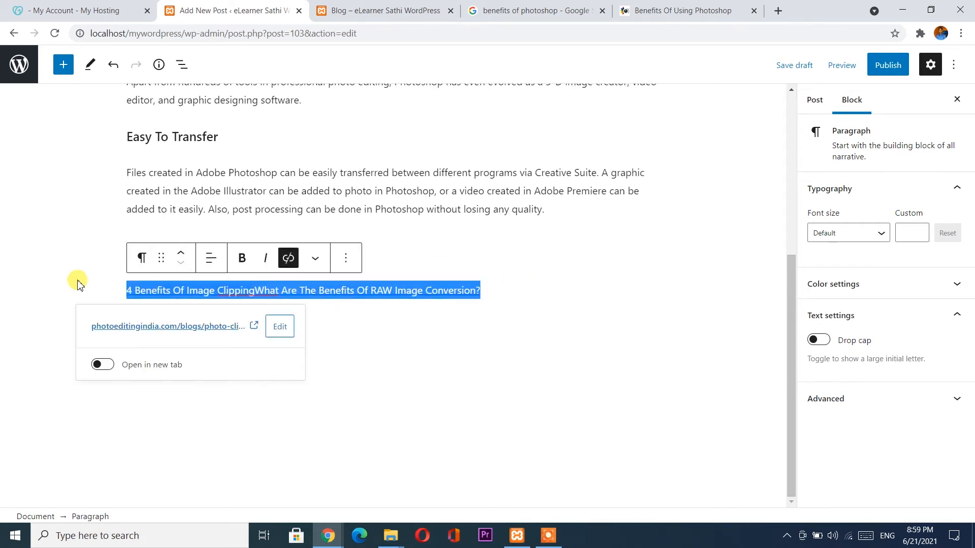
key("BackSpace")
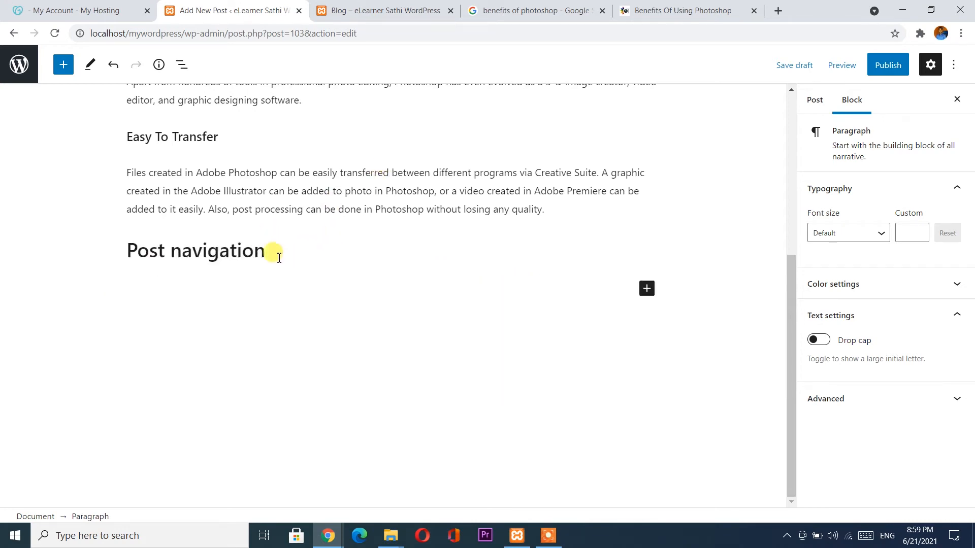
left_click_drag(272, 255, 100, 252)
key("BackSpace")
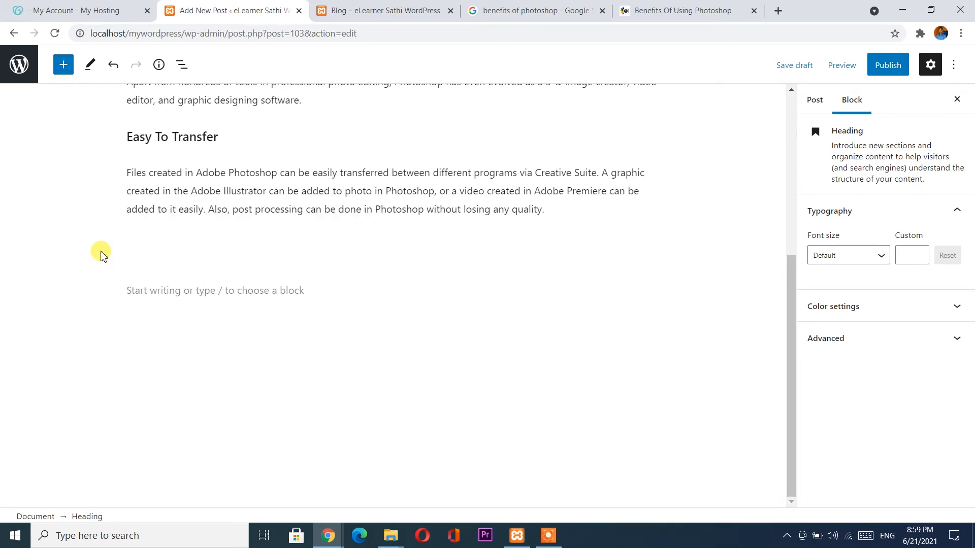
key("BackSpace")
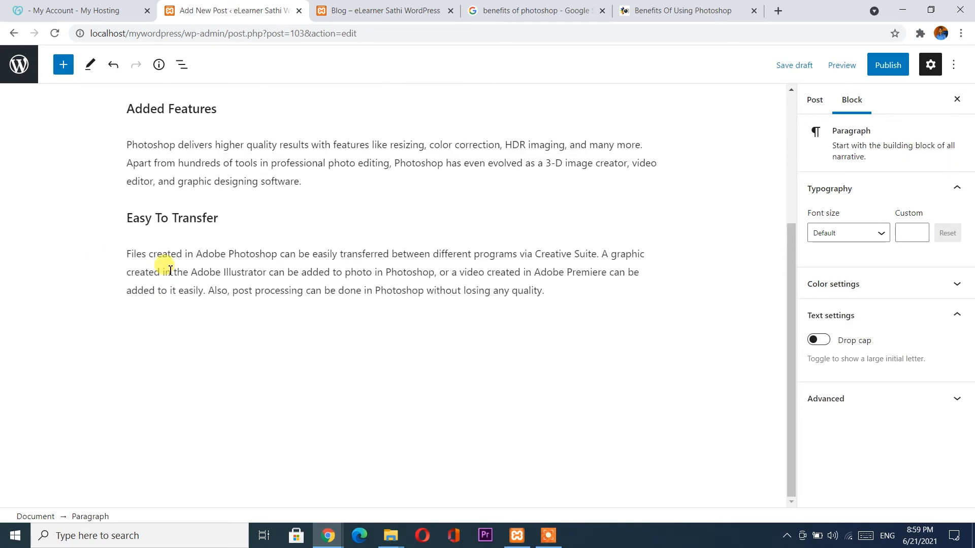
scroll(281, 277, "up", 3)
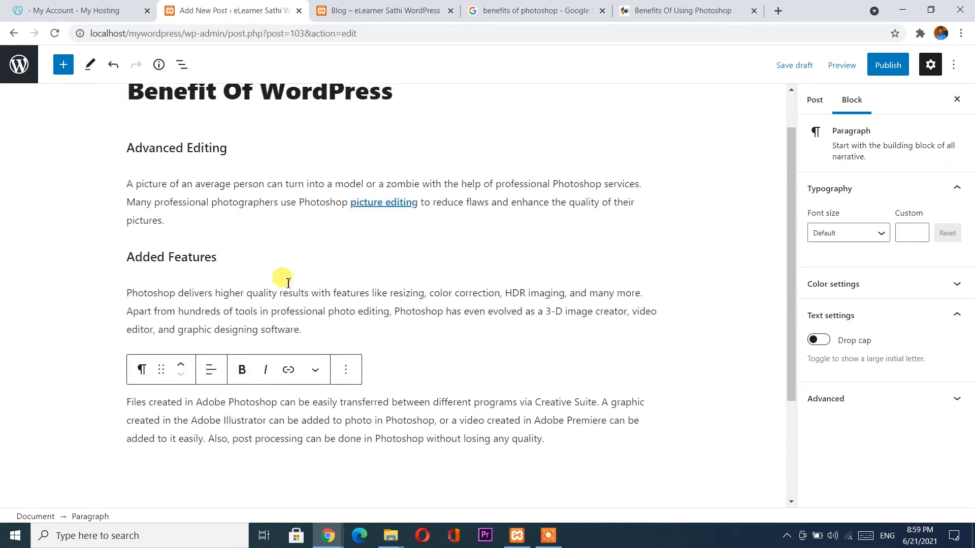
scroll(288, 283, "down", 1)
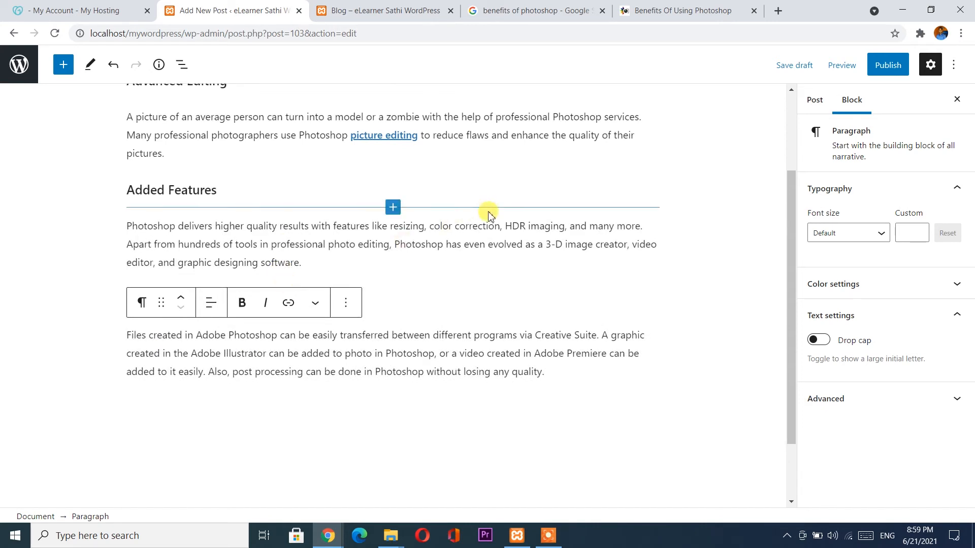
Publish the Benefit Of WordPress post and find it atop Recent Posts on the live blog.
left_click(897, 65)
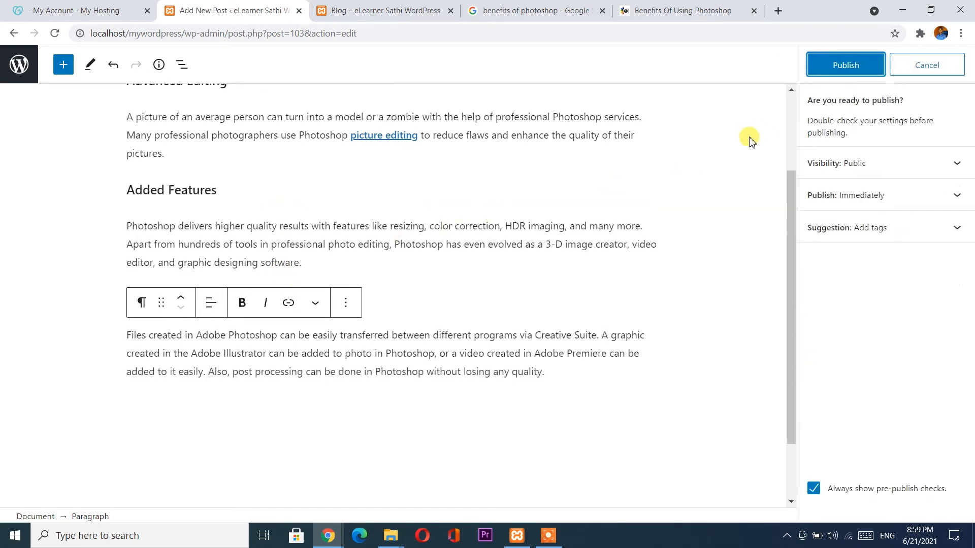
left_click(847, 65)
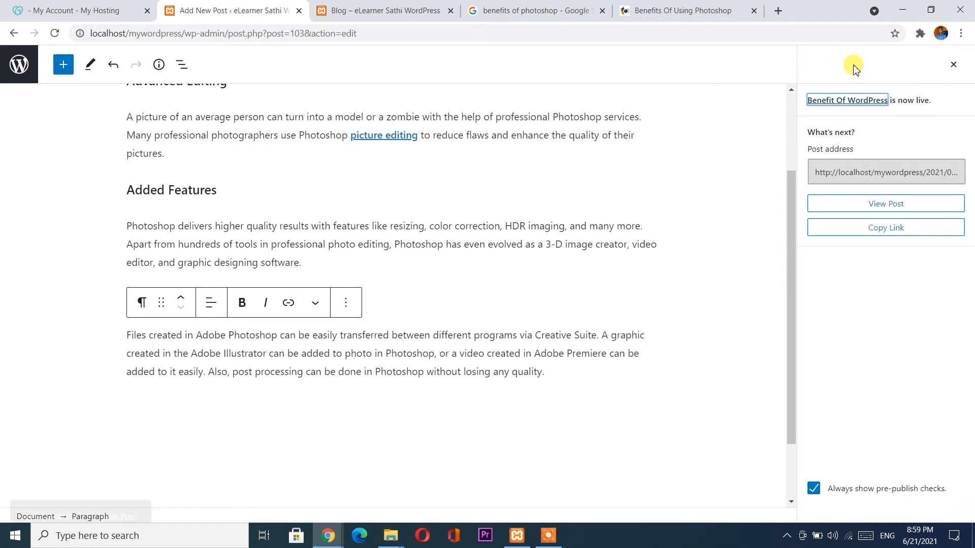
left_click(373, 6)
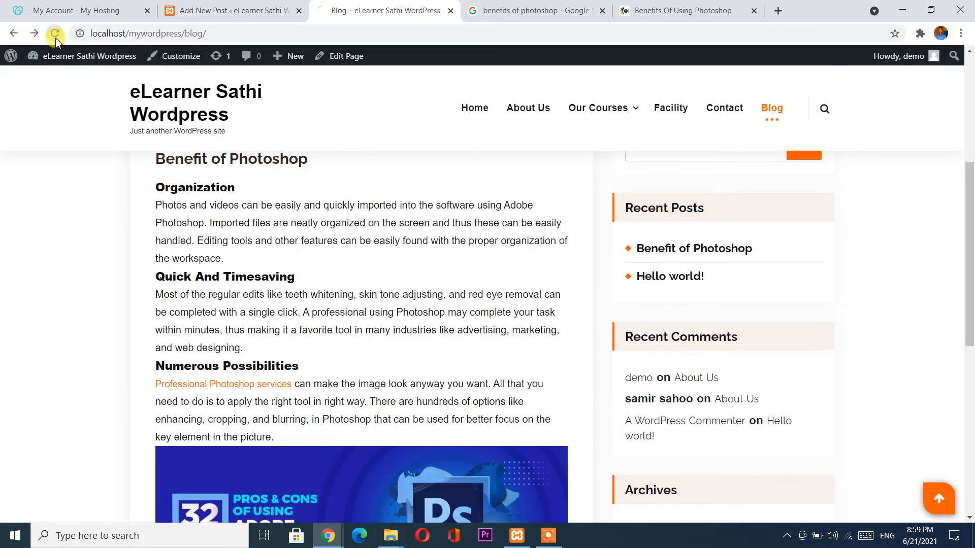
scroll(250, 172, "down", 10)
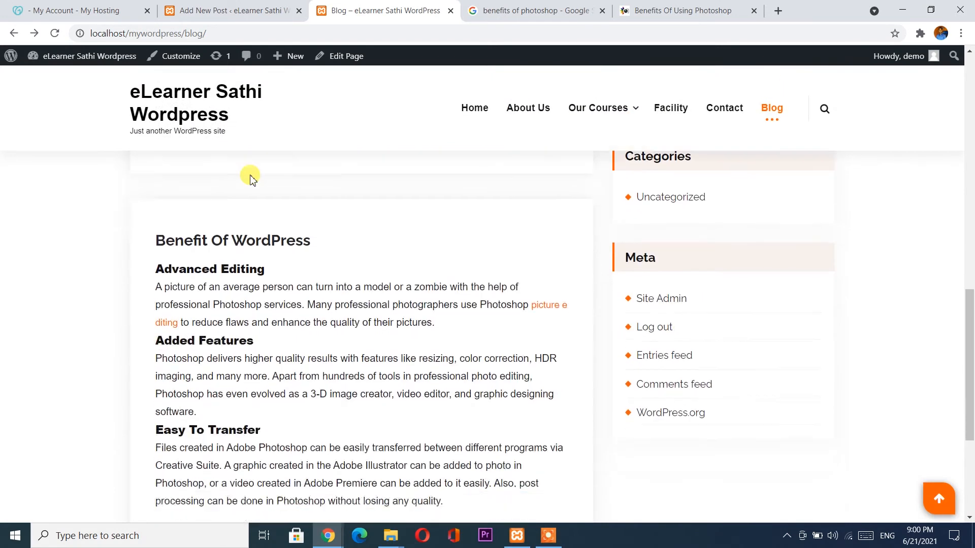
scroll(251, 177, "down", 1)
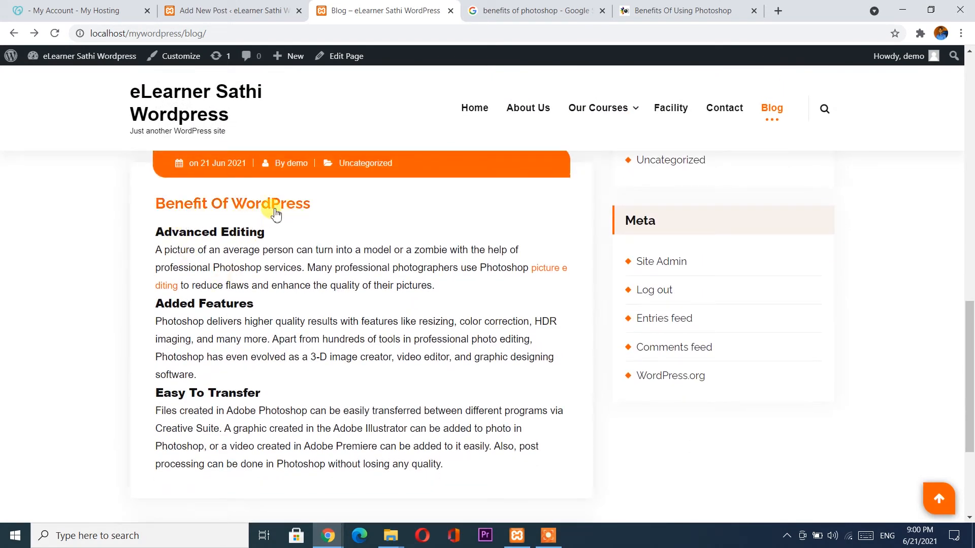
scroll(239, 277, "down", 2)
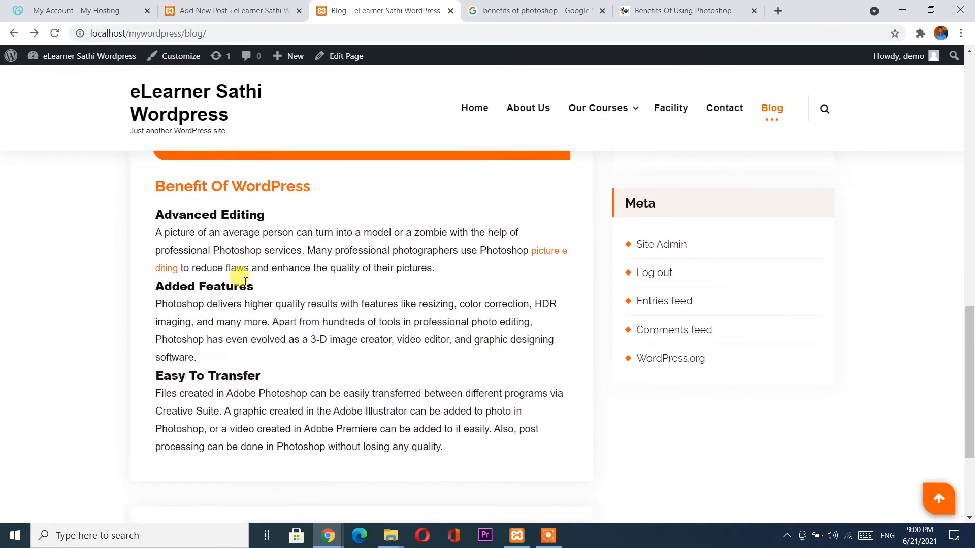
scroll(597, 316, "up", 8)
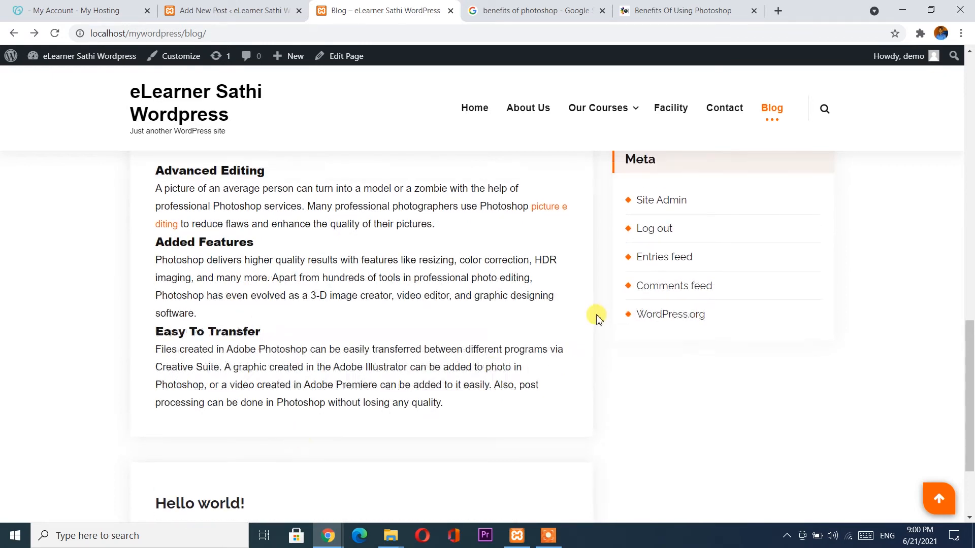
scroll(645, 247, "up", 3)
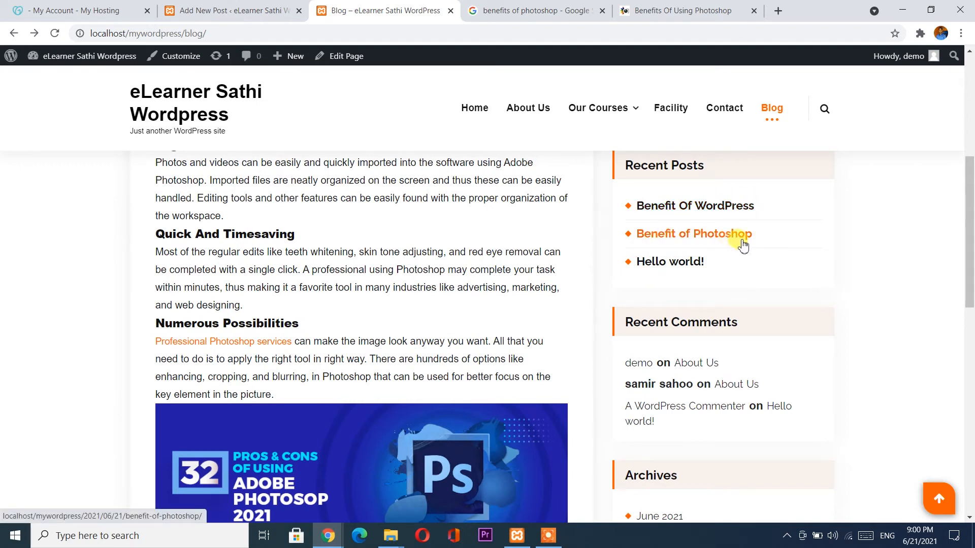
Open the Benefit of Photoshop post, scroll through its sections, and click into the Comment box.
left_click(686, 233)
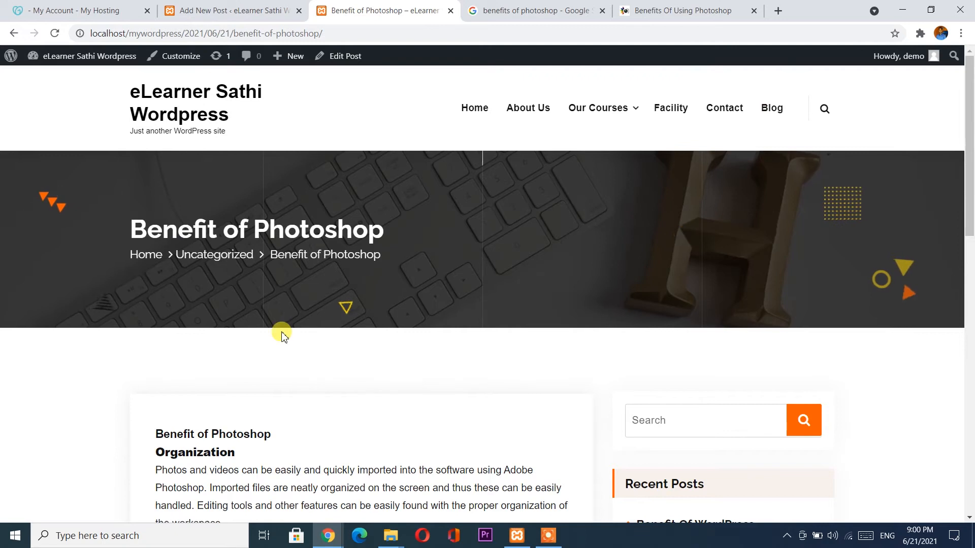
scroll(280, 333, "down", 2)
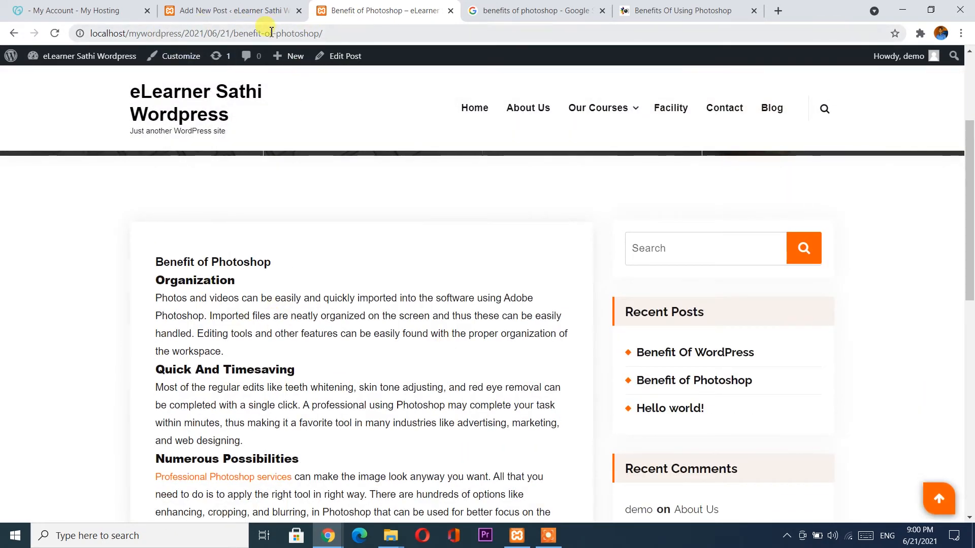
scroll(294, 354, "down", 10)
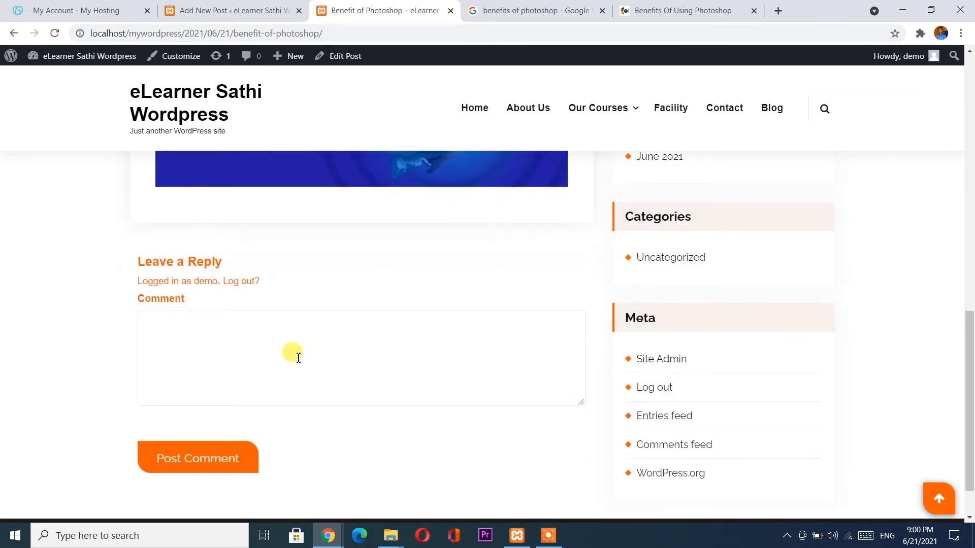
scroll(295, 358, "up", 10)
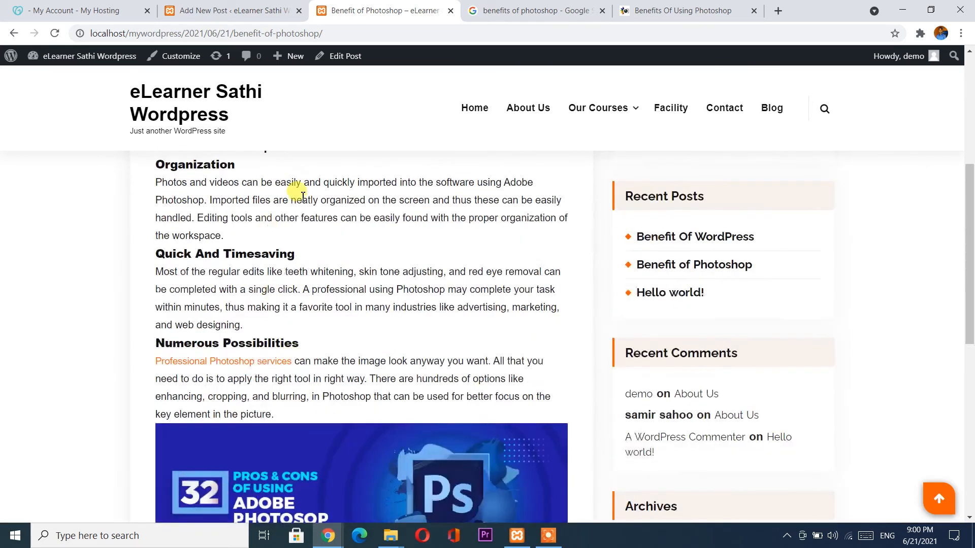
scroll(311, 343, "down", 6)
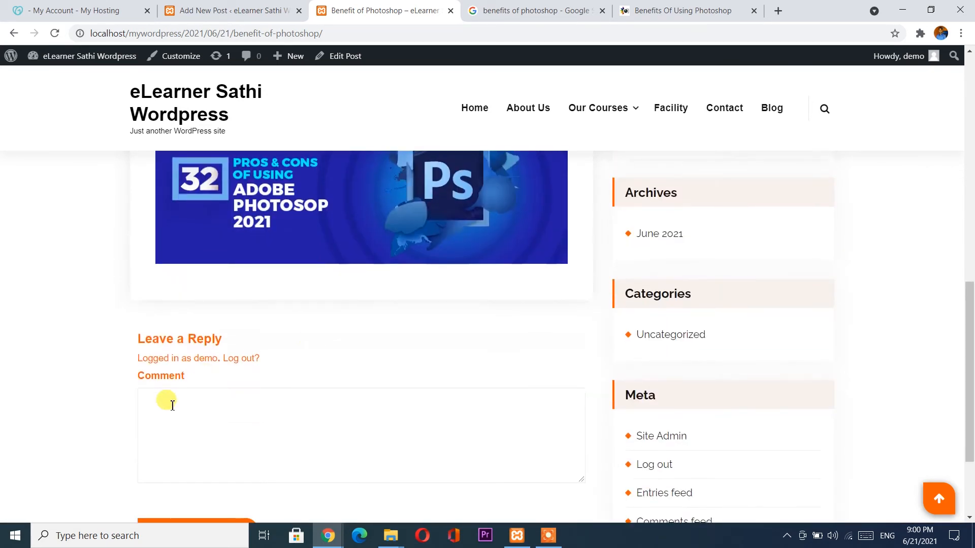
scroll(168, 391, "down", 2)
left_click(227, 289)
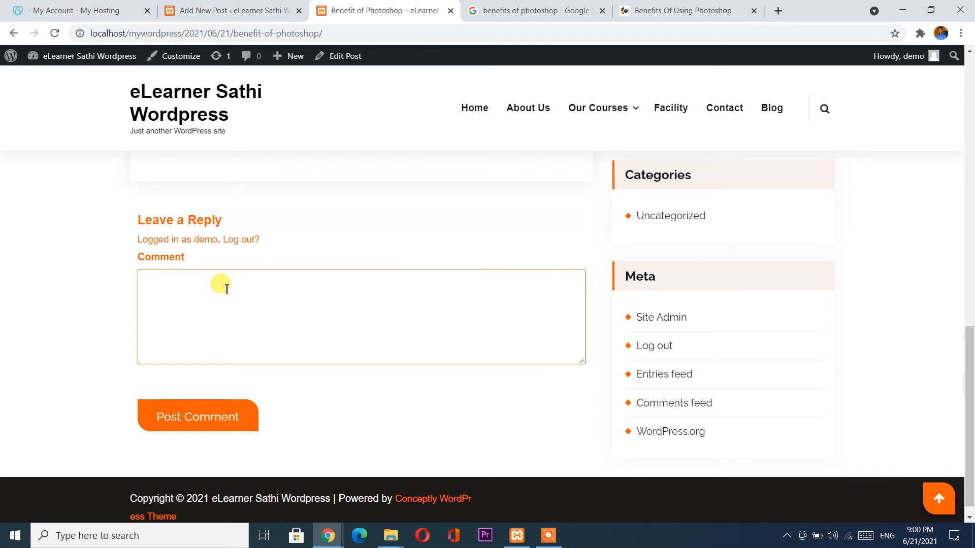
scroll(226, 289, "up", 10)
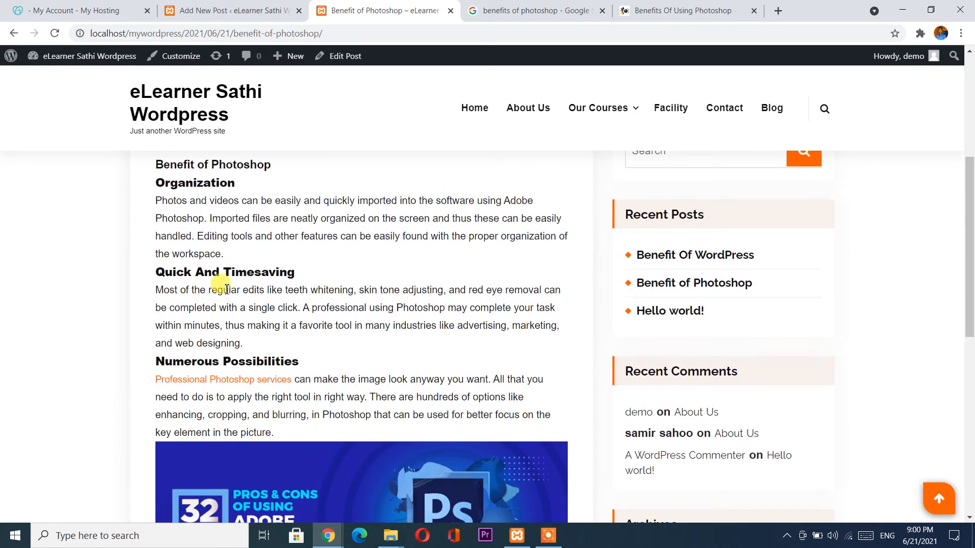
scroll(226, 289, "up", 3)
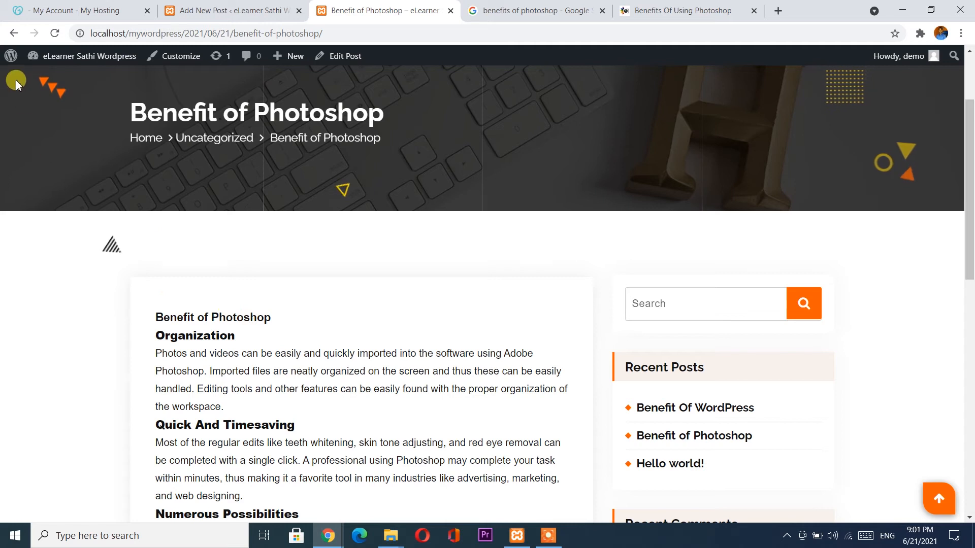
Go back to the blog listing and reopen the Benefit of Photoshop post.
left_click(13, 34)
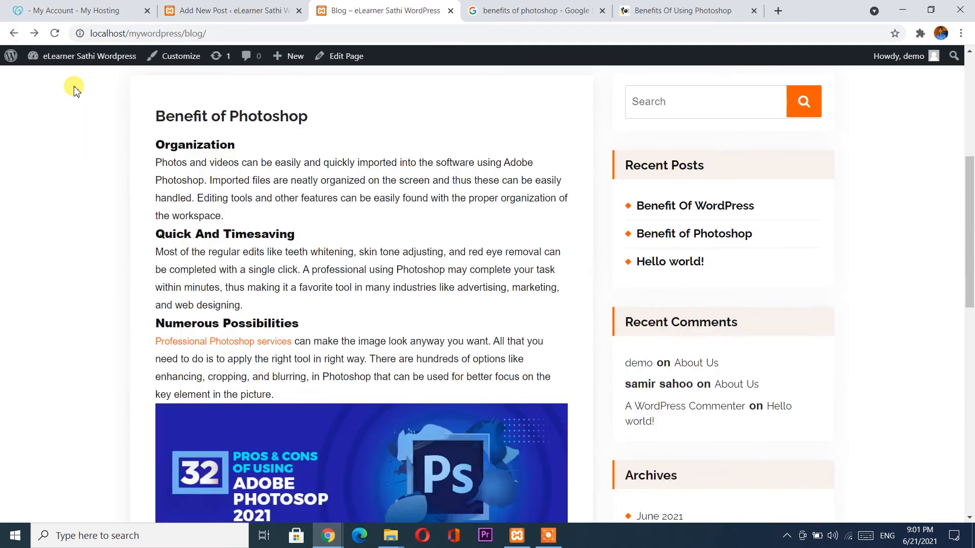
scroll(283, 206, "up", 3)
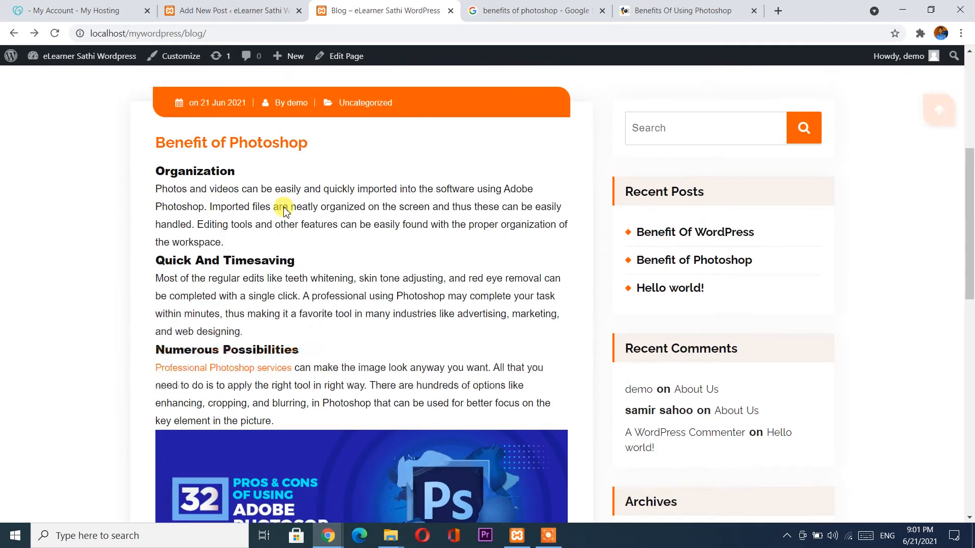
scroll(283, 206, "down", 6)
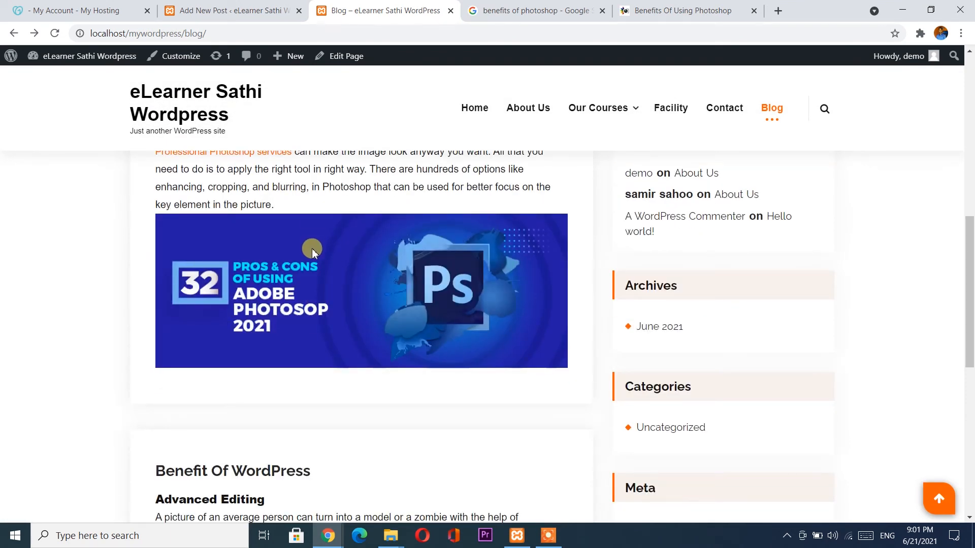
scroll(312, 249, "up", 3)
scroll(314, 249, "up", 2)
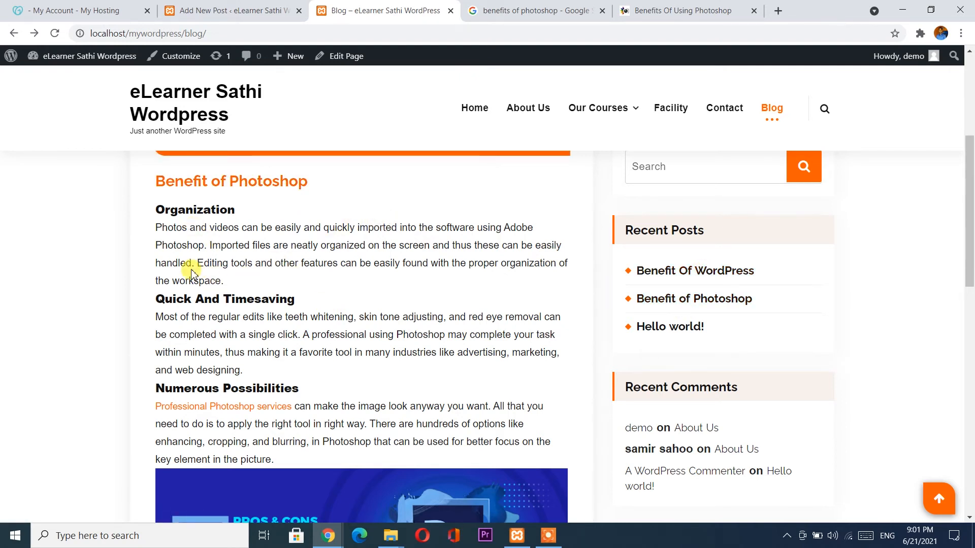
left_click(216, 184)
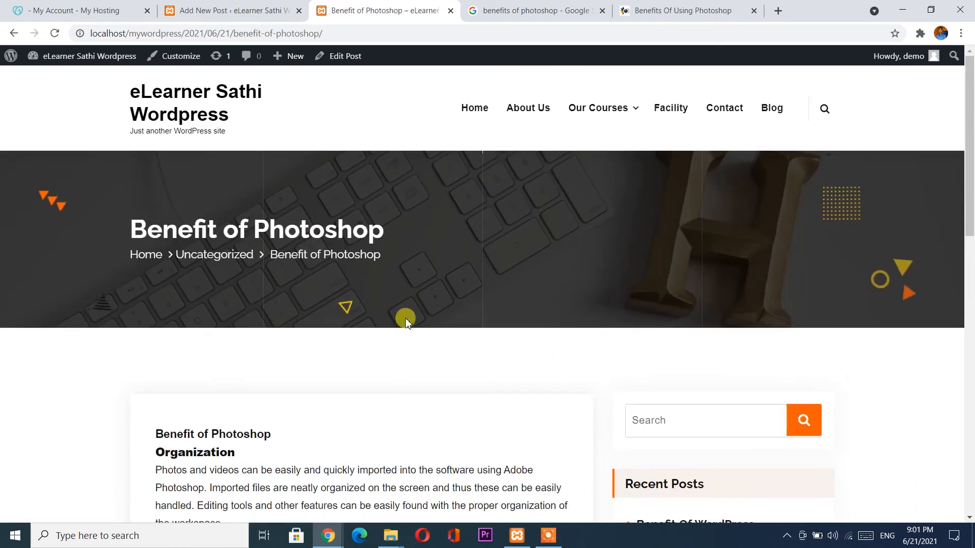
scroll(398, 397, "down", 10)
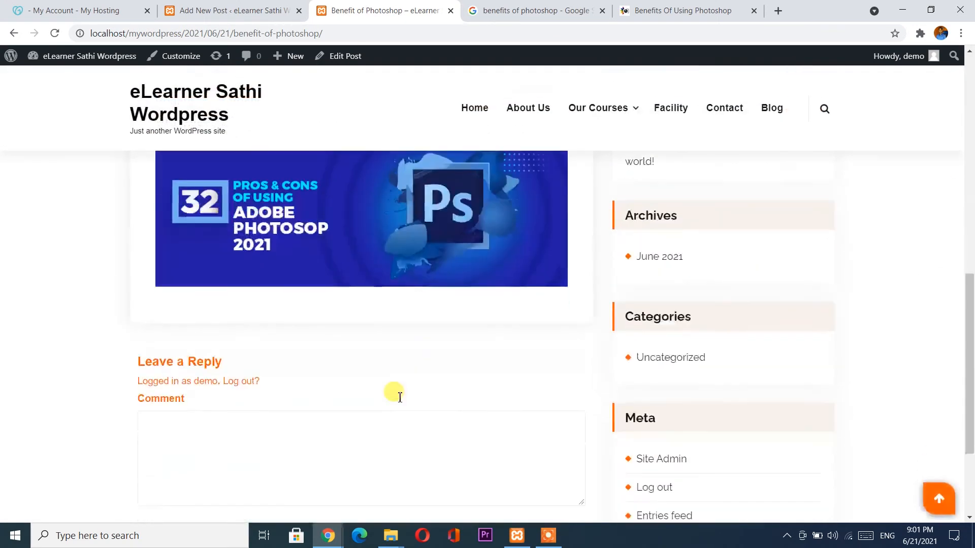
scroll(399, 397, "down", 3)
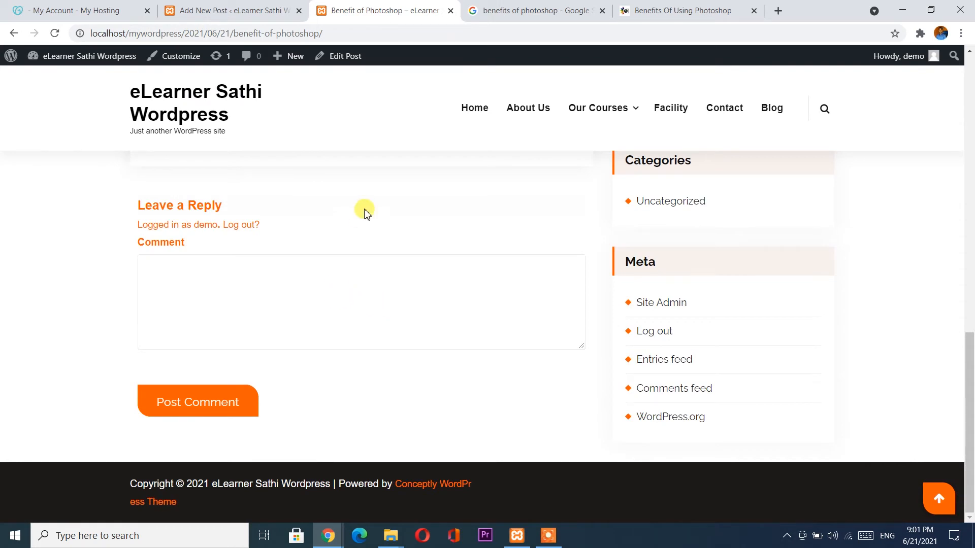
Copy the post's URL and bring up the incognito window's address bar.
left_click_drag(322, 33, 65, 33)
key("ctrl+c")
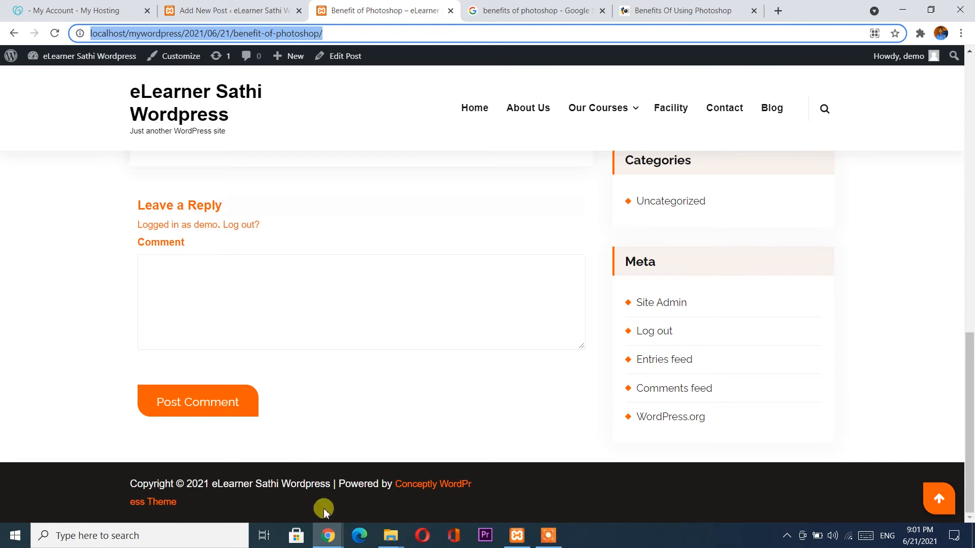
left_click(328, 533)
left_click(397, 490)
left_click(257, 31)
Load the copied post address in incognito and click into the comment box.
key("ctrl+v")
key("Return")
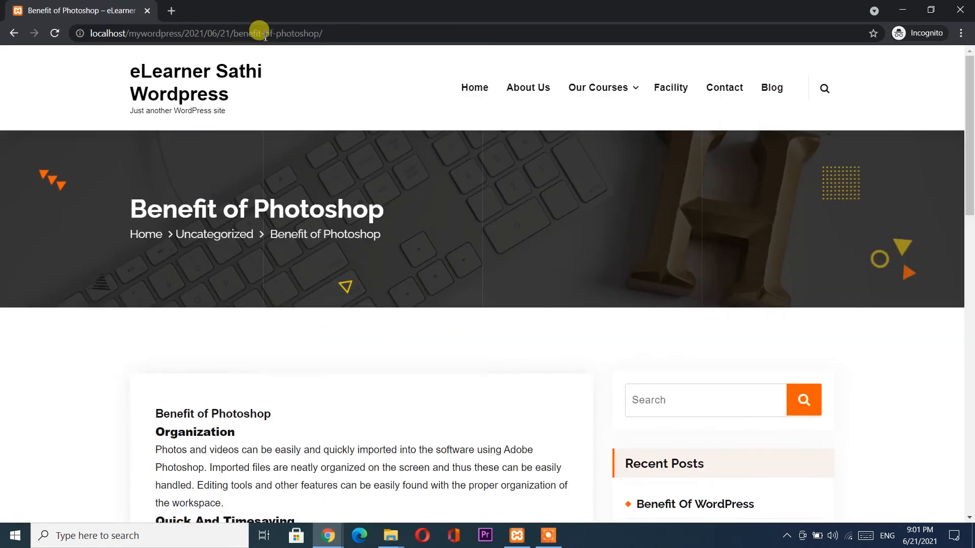
scroll(335, 297, "down", 15)
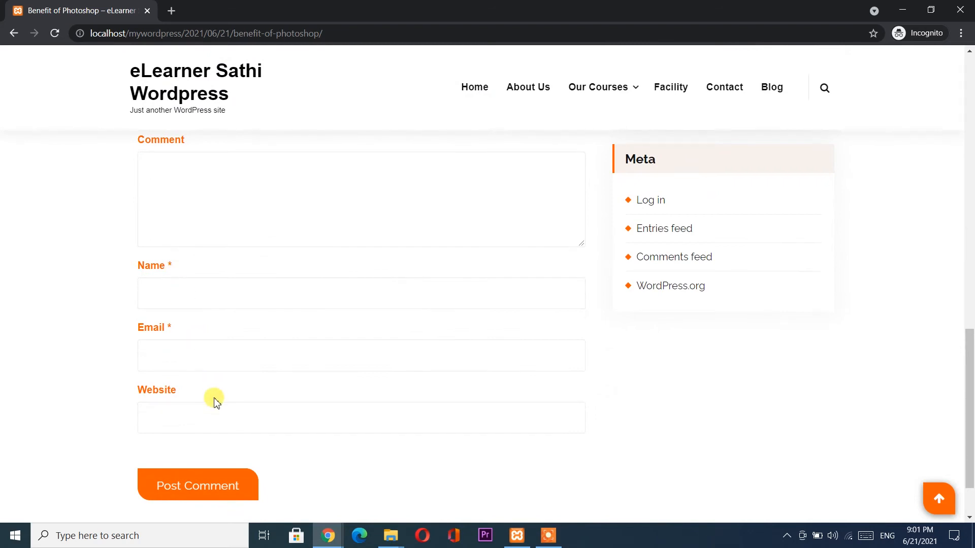
scroll(214, 398, "up", 1)
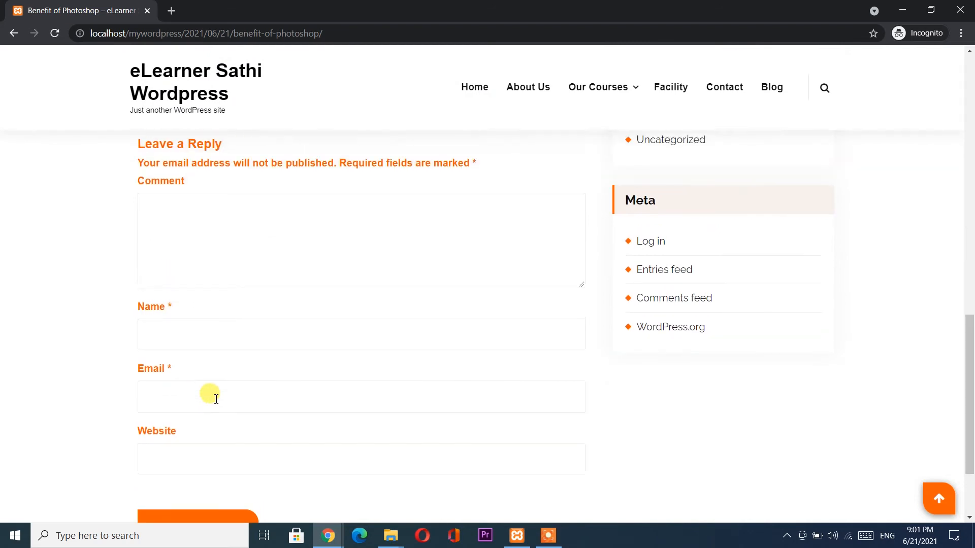
left_click(194, 218)
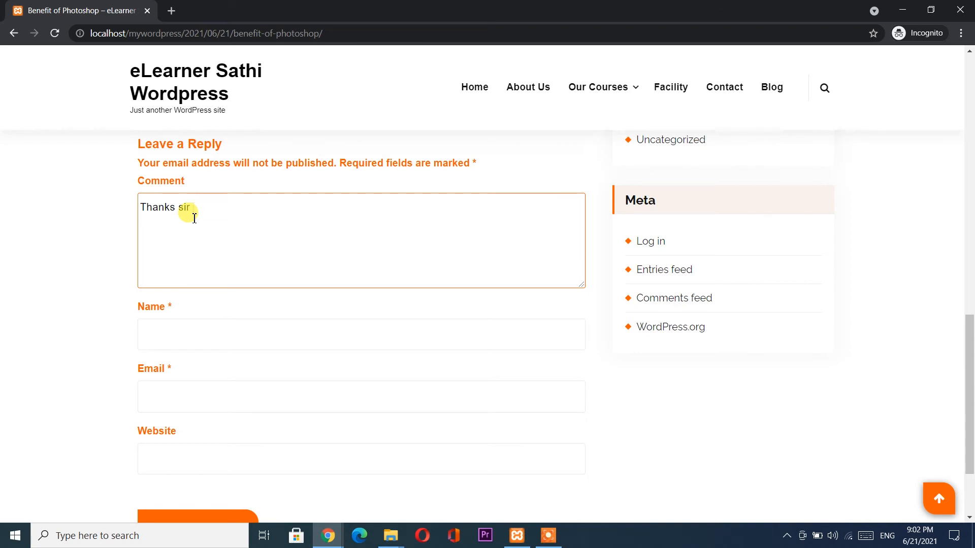
Enter the commenter's name and e-mail, then post the 'Thanks sir' comment, now awaiting moderation.
left_click(202, 342)
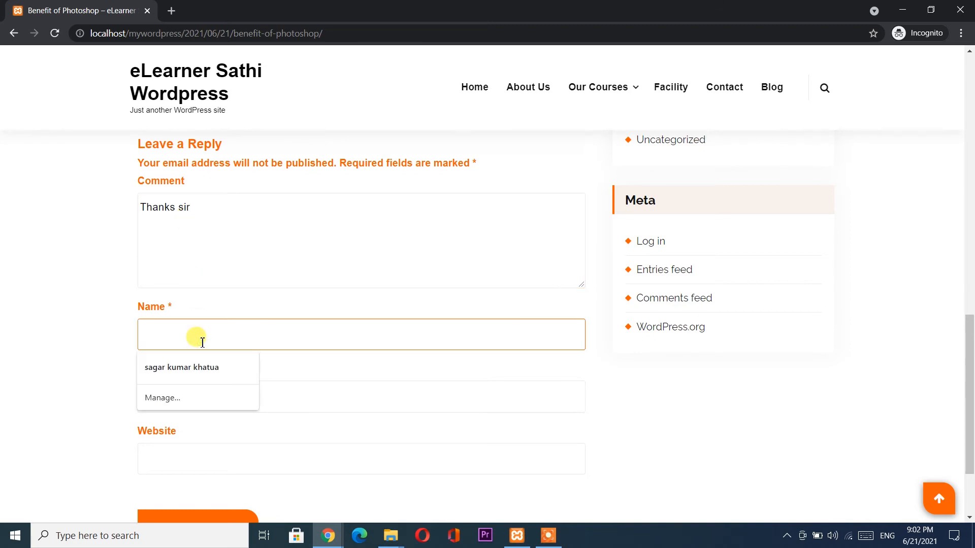
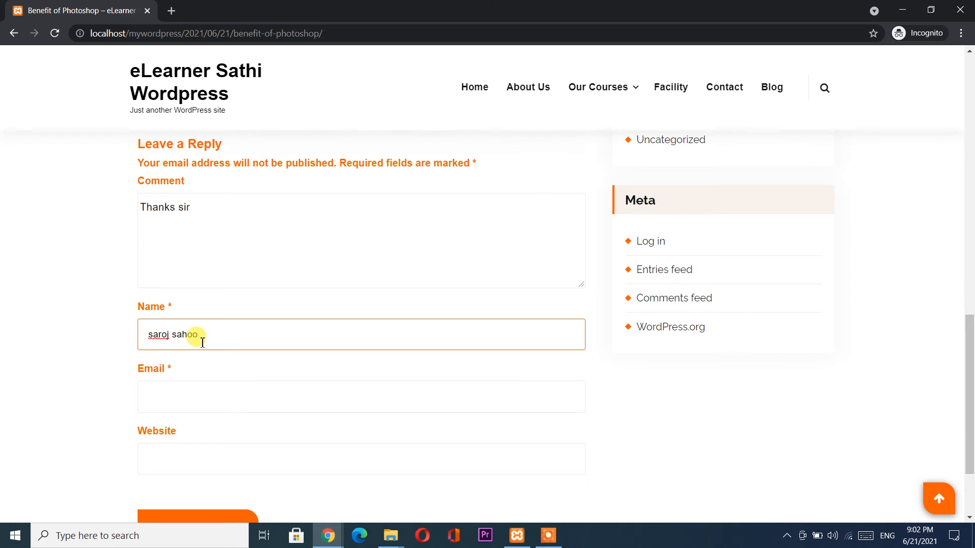
scroll(202, 343, "down", 2)
left_click(195, 305)
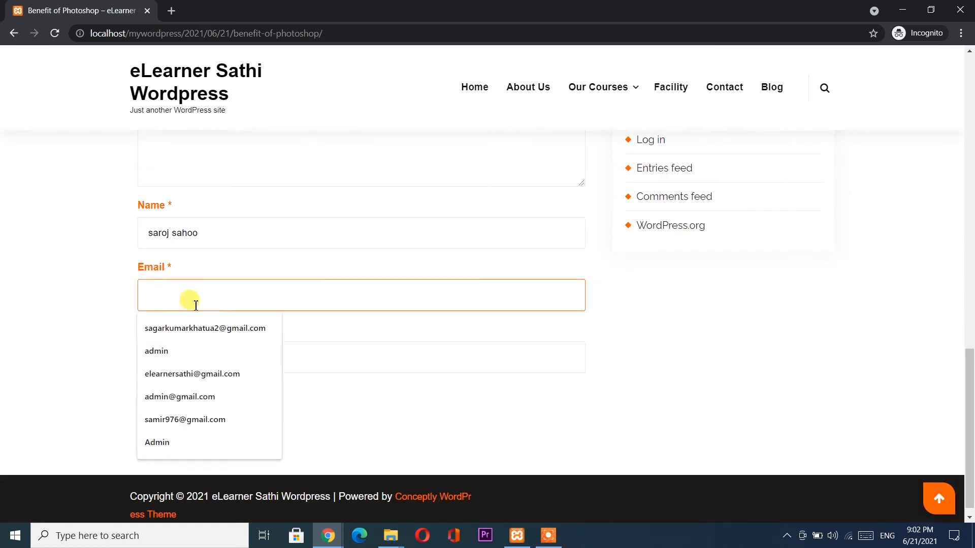
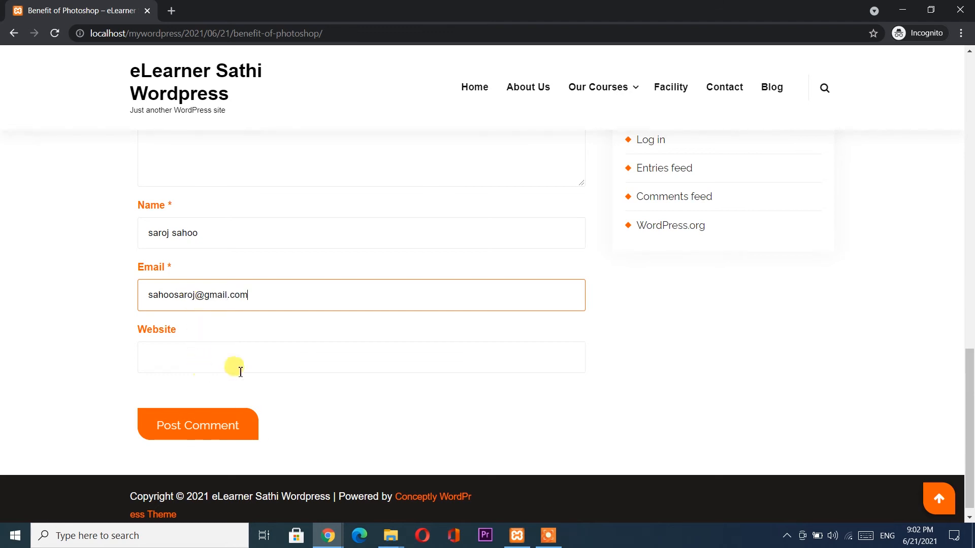
left_click(233, 421)
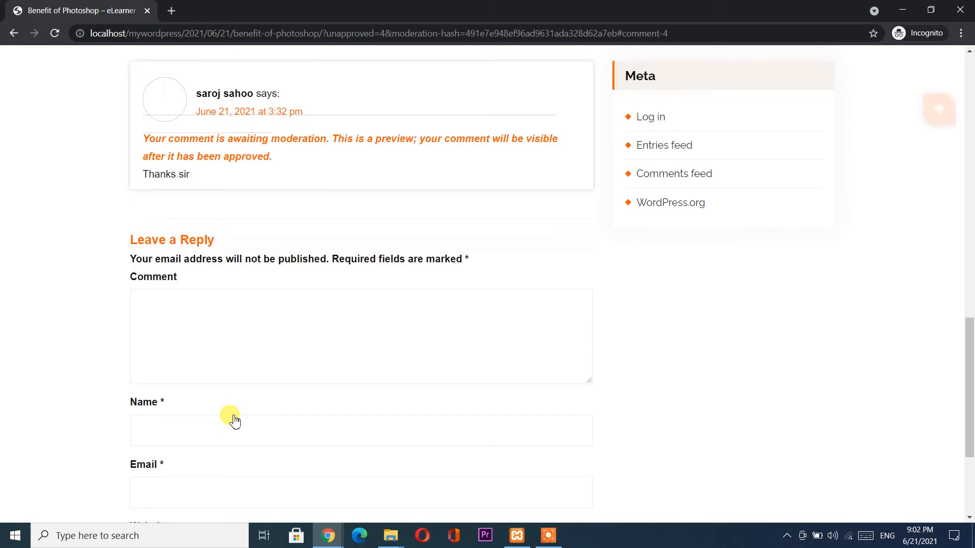
scroll(220, 282, "up", 2)
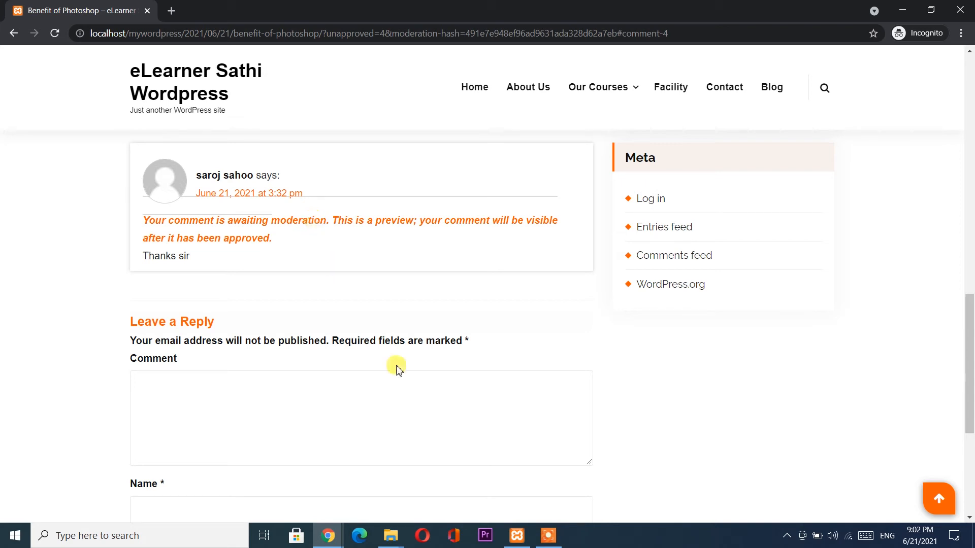
left_click(329, 536)
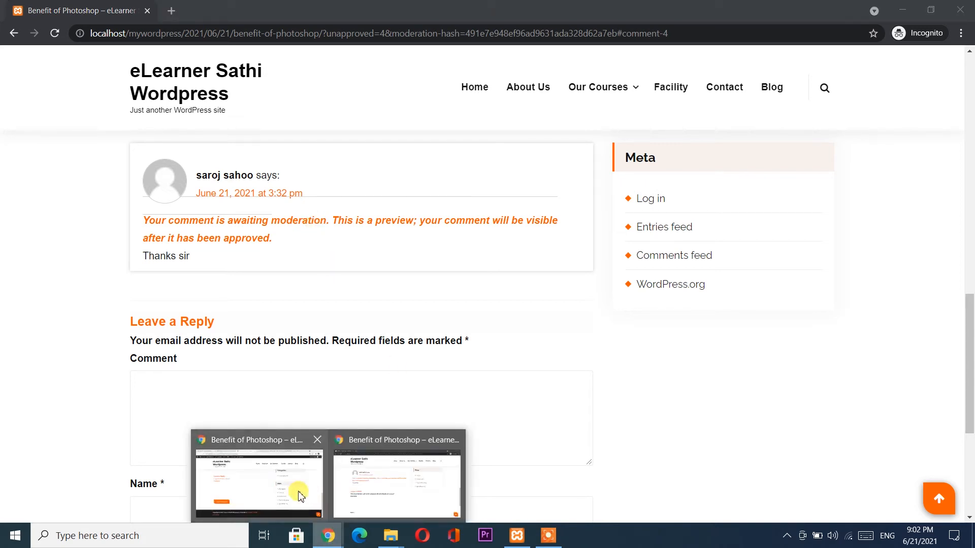
In the admin window, go from the post editor to the Comments management page.
left_click(292, 488)
left_click(224, 5)
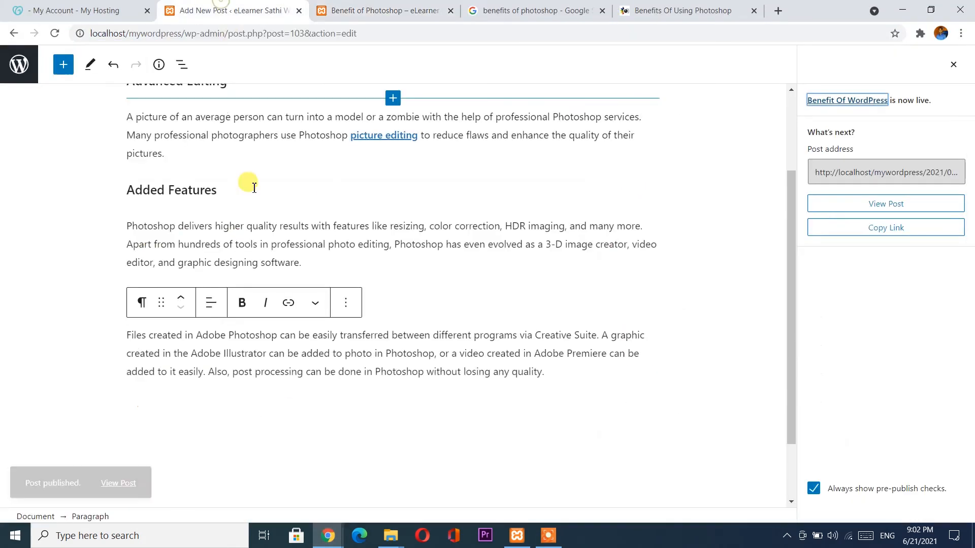
left_click(18, 63)
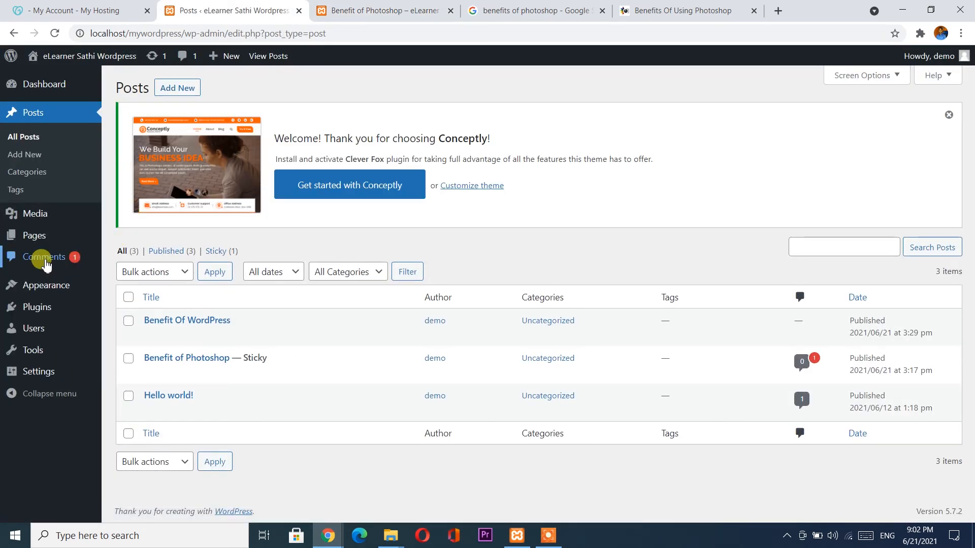
left_click(66, 260)
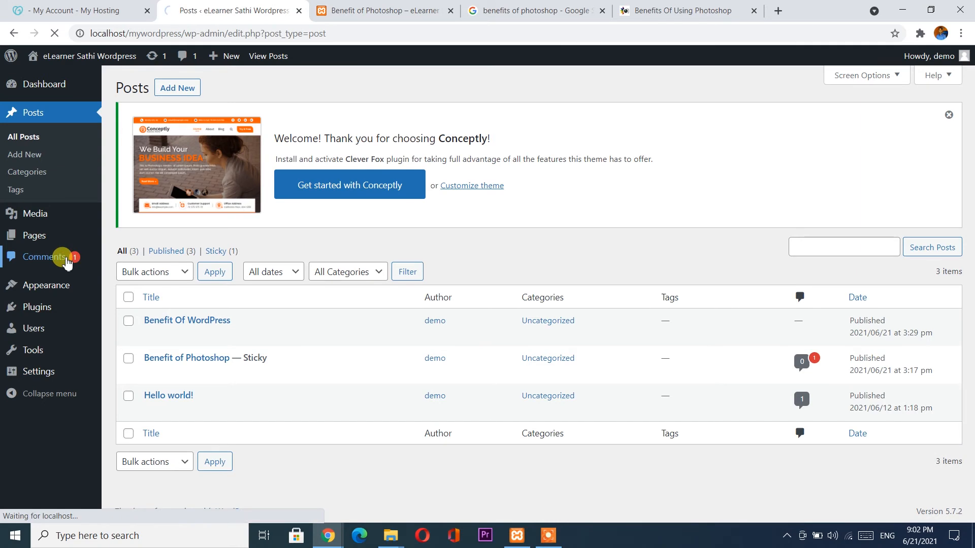
scroll(243, 367, "down", 1)
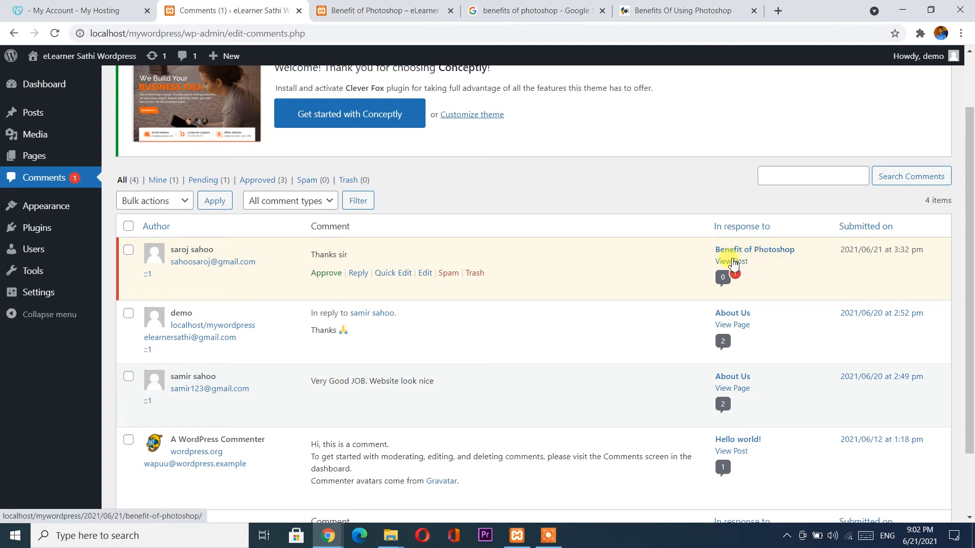
Approve the pending 'Thanks sir' comment and reply 'Thanks For Your Comment'.
left_click(324, 279)
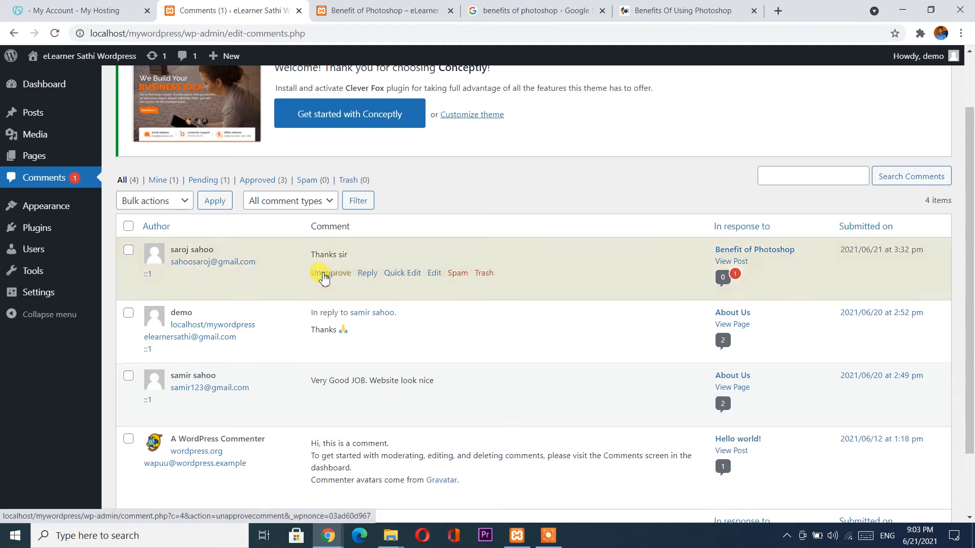
left_click(366, 273)
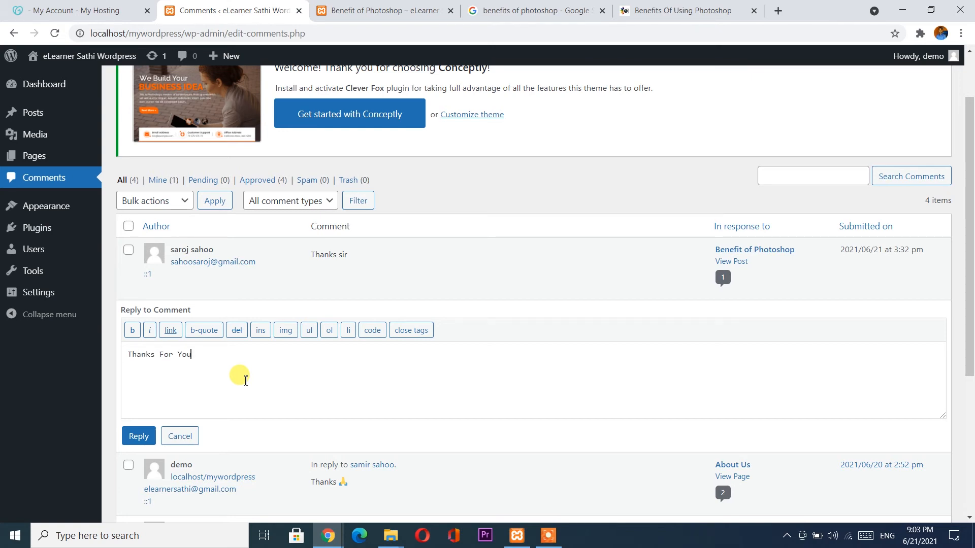
type("Thanks For Your Comment")
left_click(138, 437)
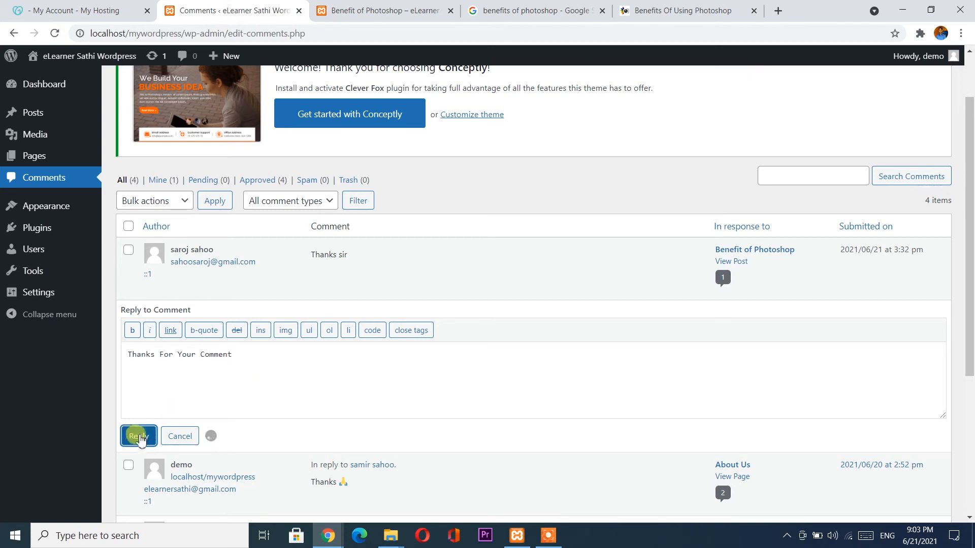
left_click(333, 537)
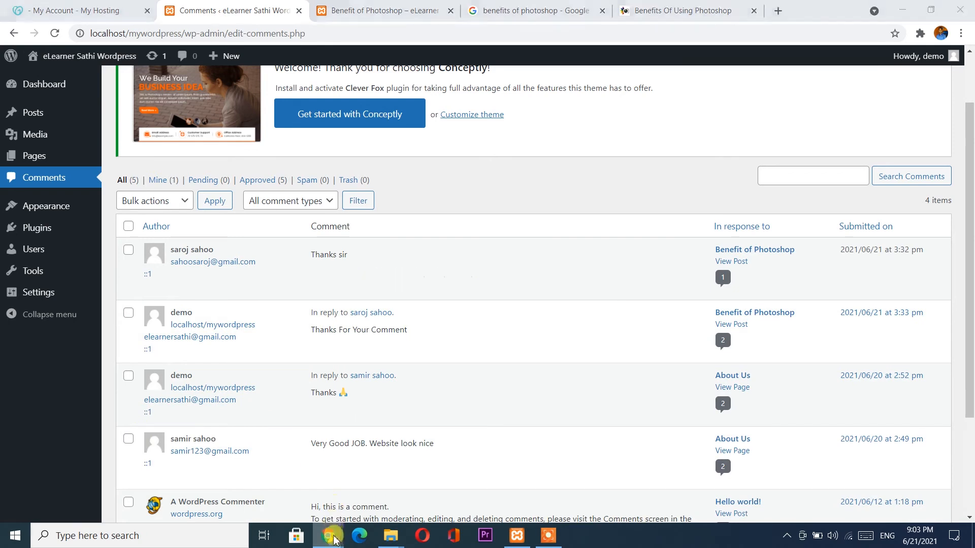
left_click(376, 483)
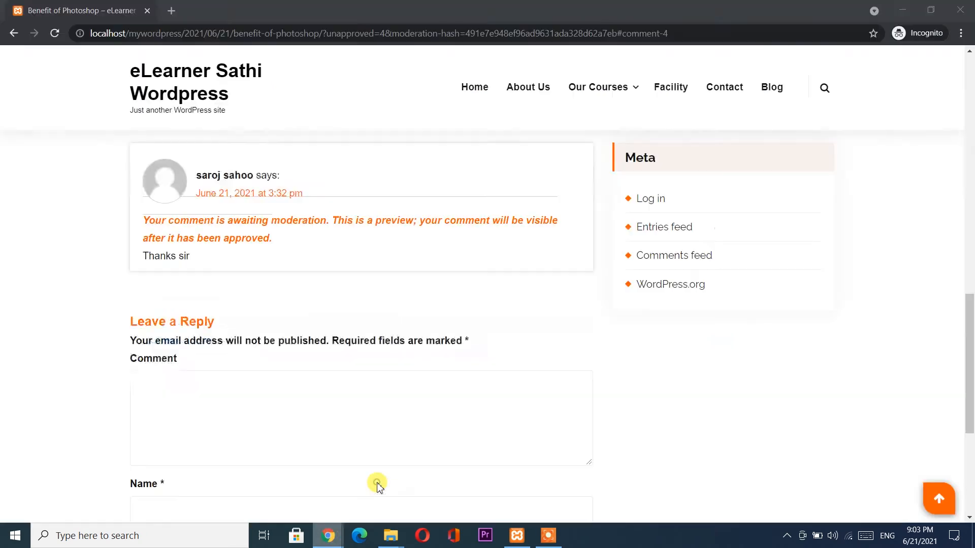
Reload the live post in incognito and scroll past the approved comment and its threaded reply.
left_click(54, 33)
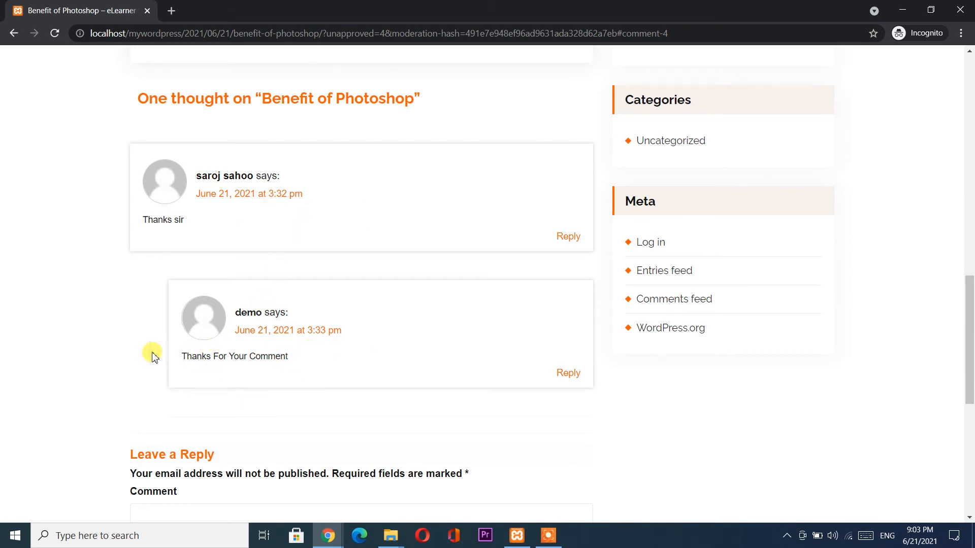
scroll(298, 305, "up", 5)
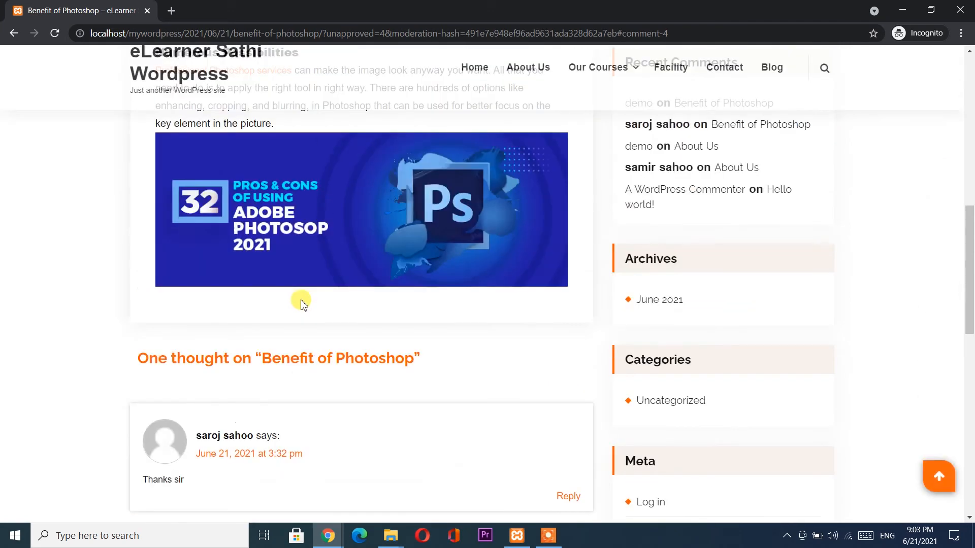
scroll(301, 303, "up", 10)
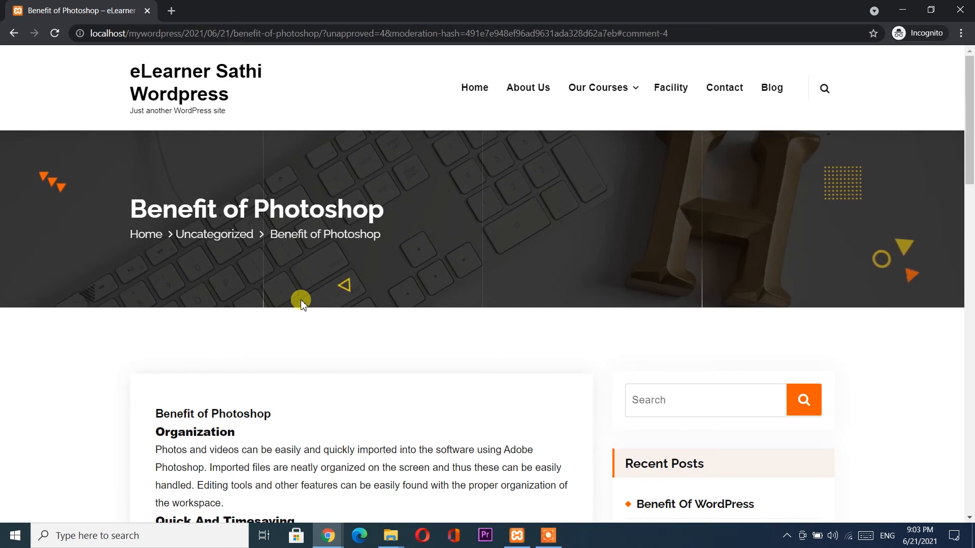
scroll(301, 303, "down", 5)
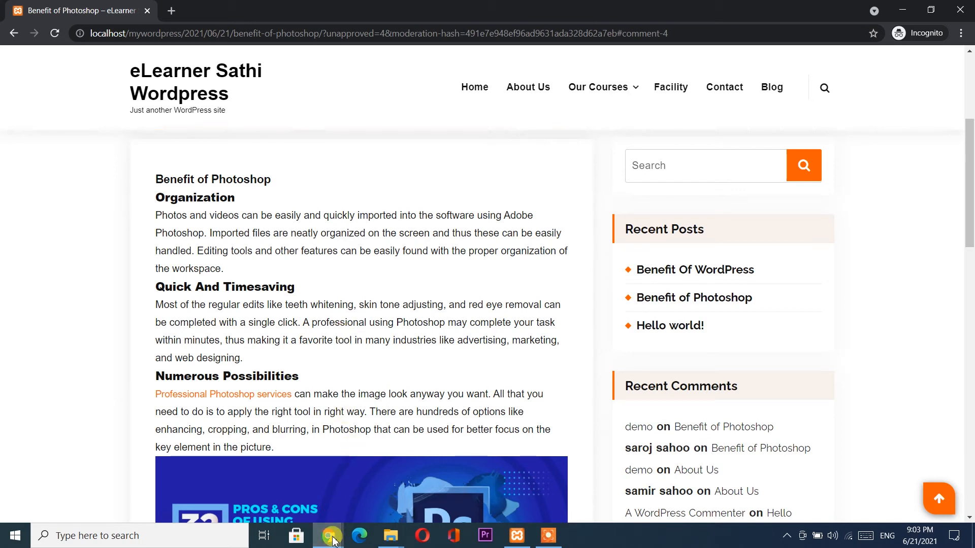
mouse_move(333, 540)
left_click(290, 488)
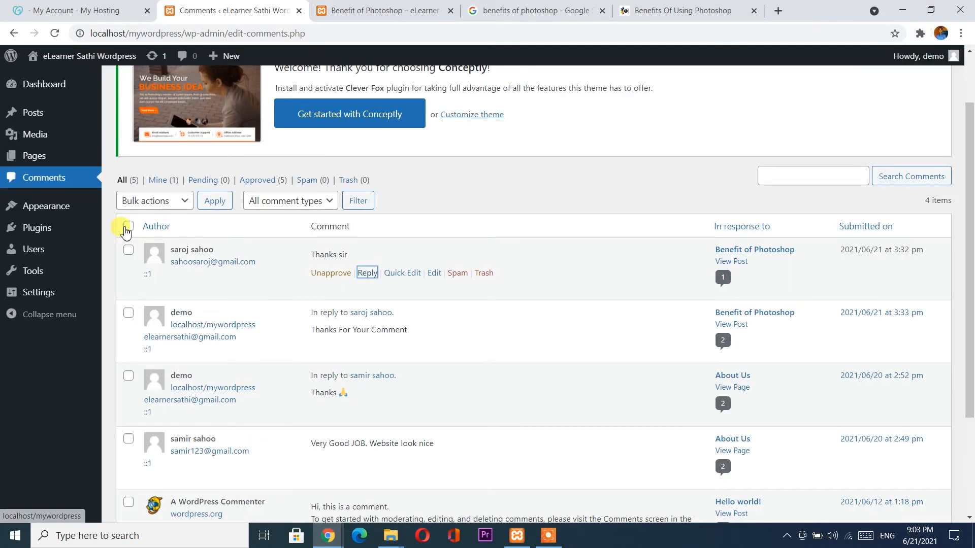
From Posts > All Posts, open 'Benefit Of WordPress' for editing.
mouse_move(55, 114)
left_click(119, 116)
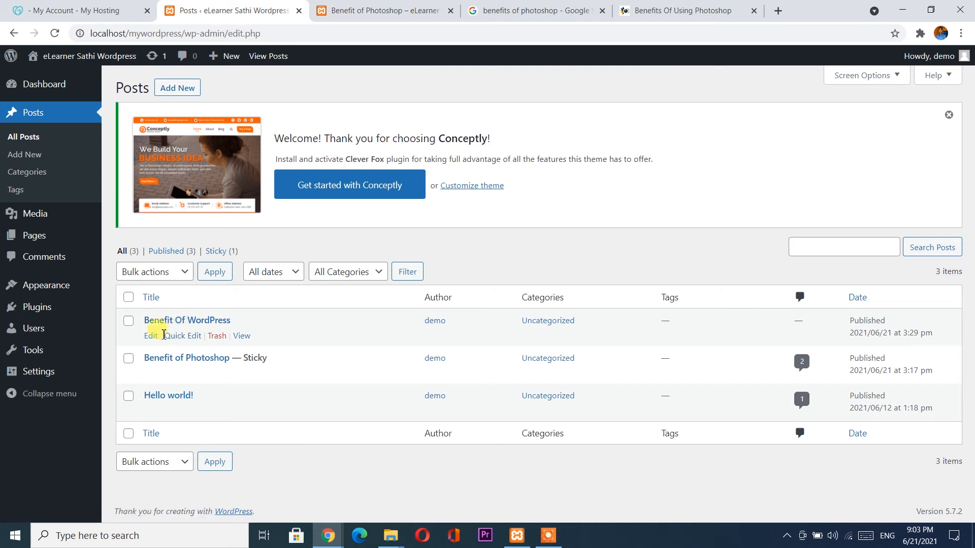
left_click(150, 337)
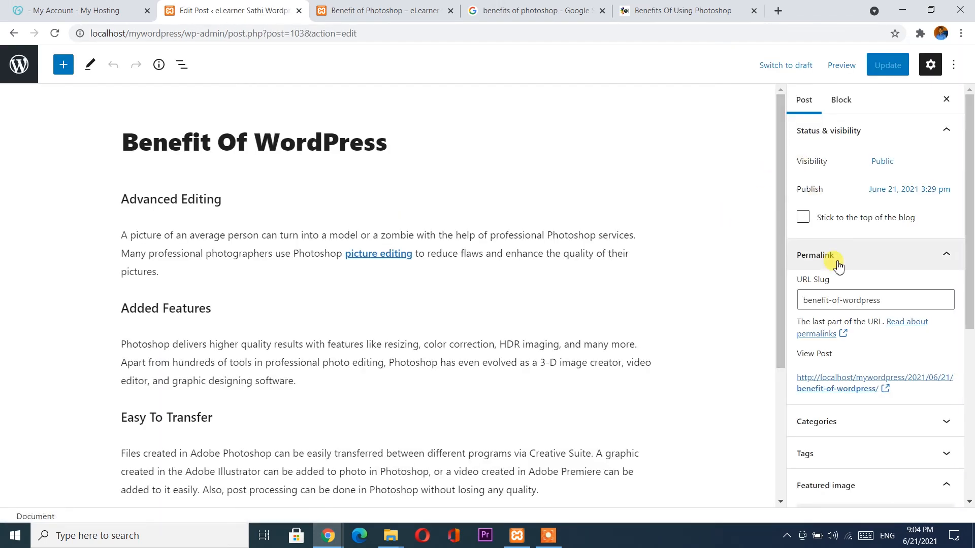
Expand the Categories and Tags panels in the Post sidebar and click into the empty Excerpt box.
scroll(838, 265, "down", 2)
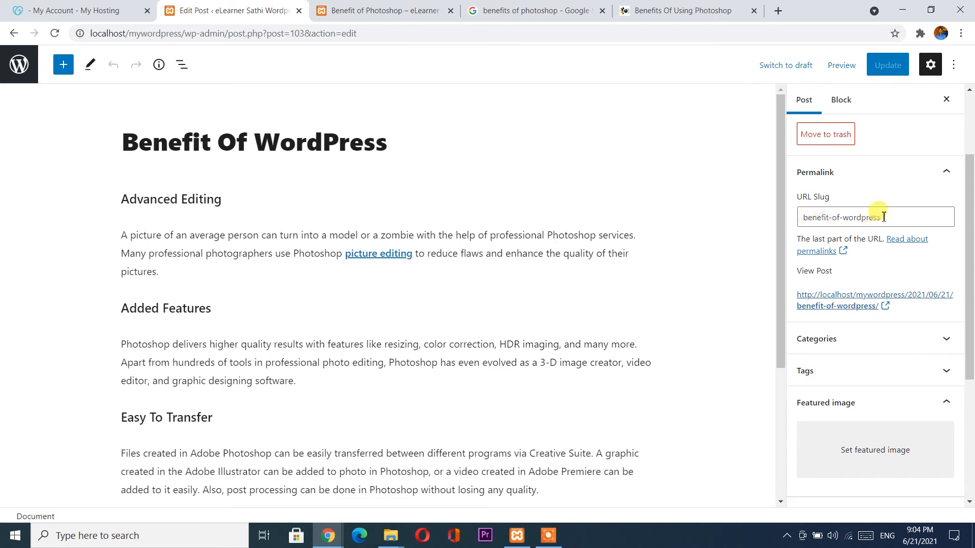
left_click(847, 343)
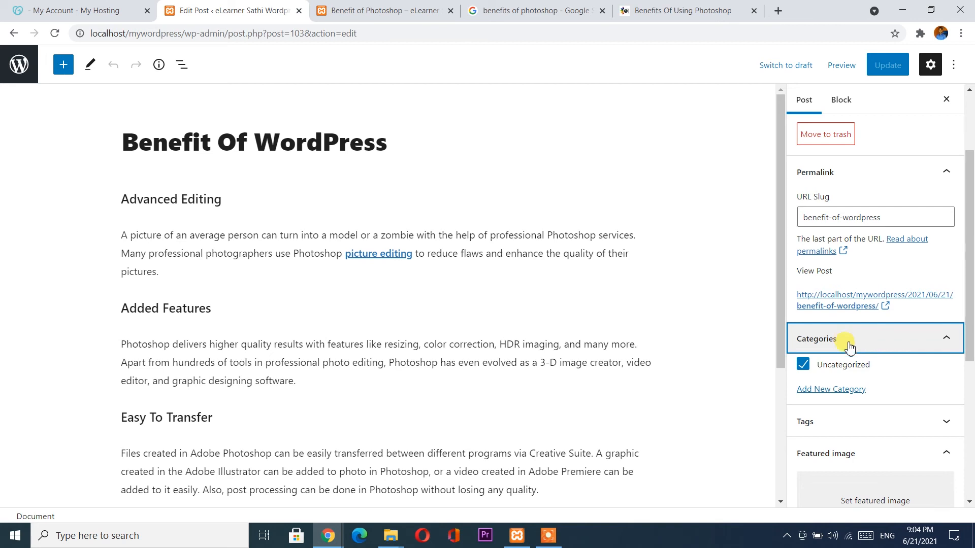
scroll(849, 345, "down", 1)
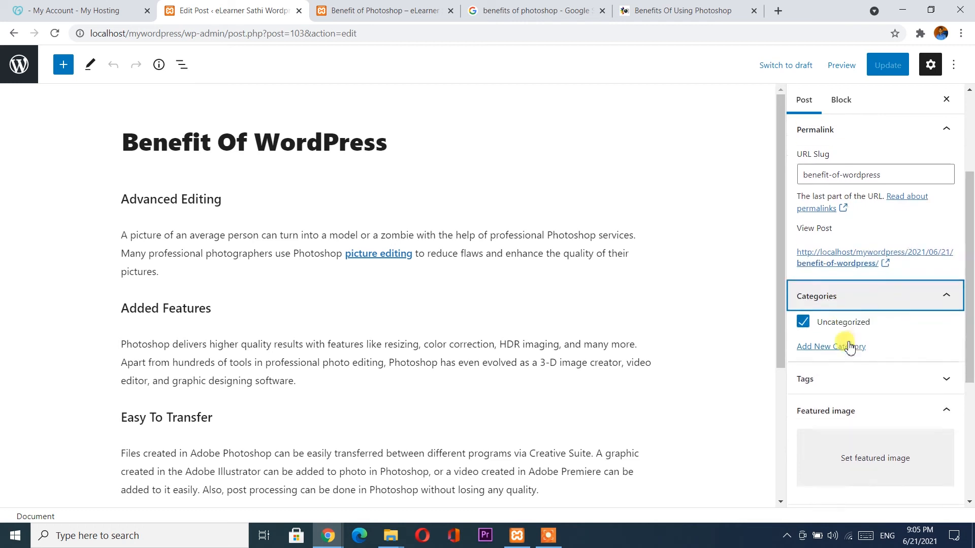
left_click(861, 361)
scroll(863, 364, "down", 2)
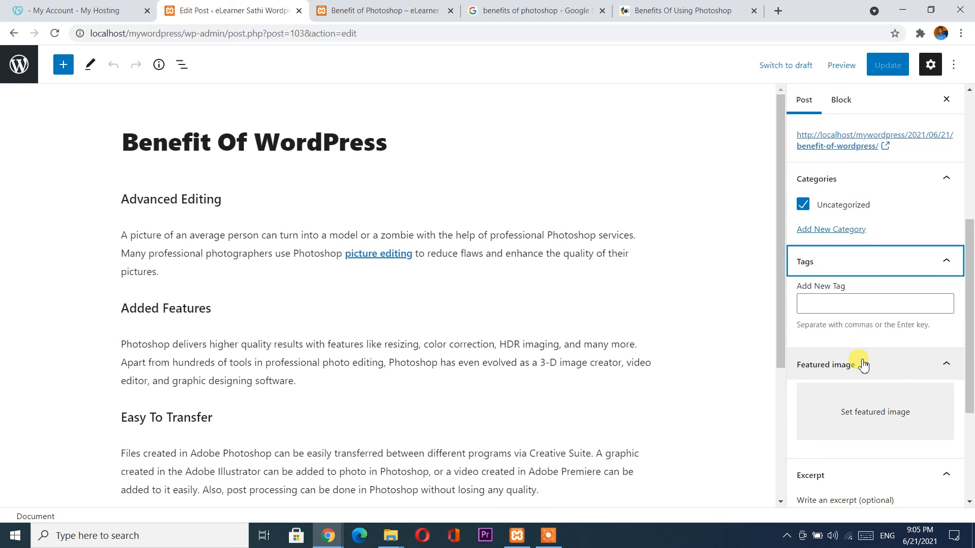
scroll(863, 364, "down", 3)
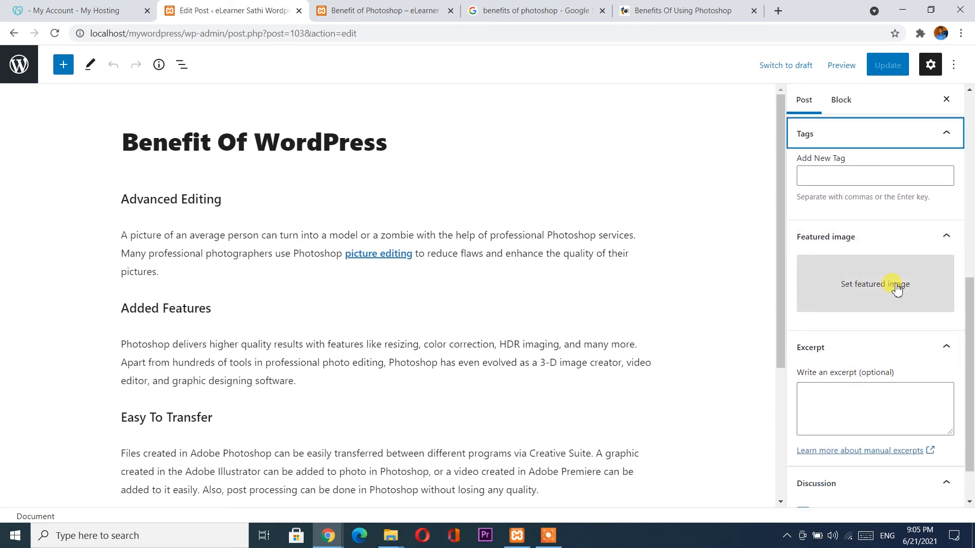
scroll(896, 288, "down", 1)
left_click(845, 366)
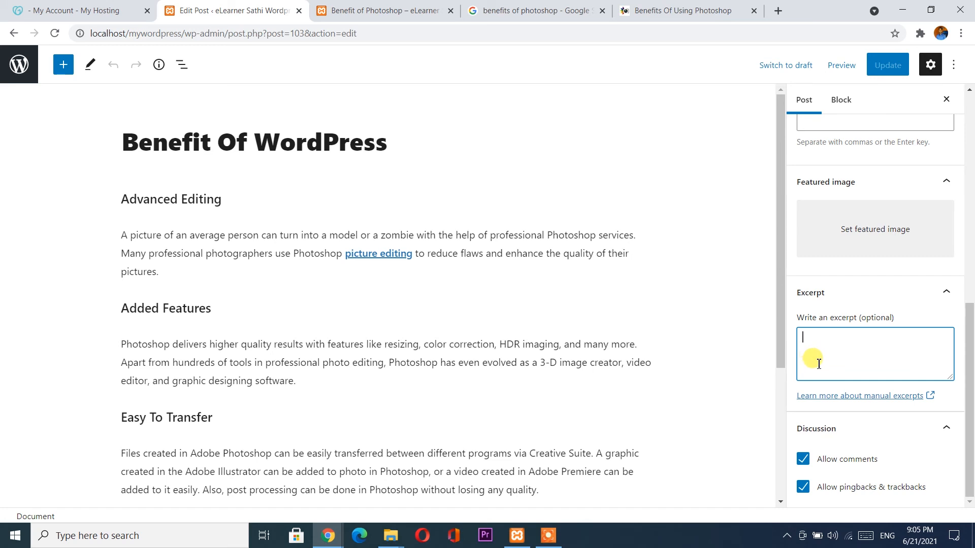
After checking font size and colour options, turn on Drop cap for the first paragraph.
left_click(264, 250)
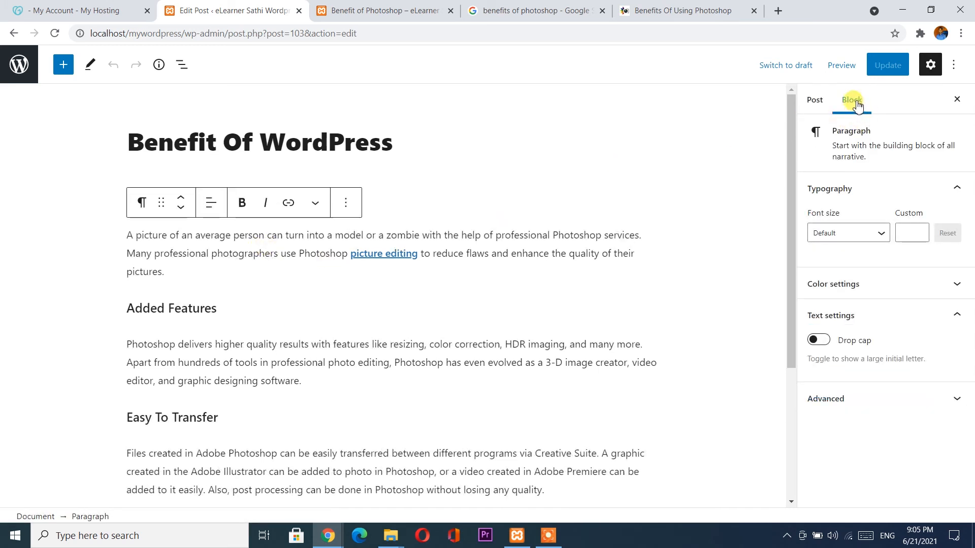
left_click(856, 235)
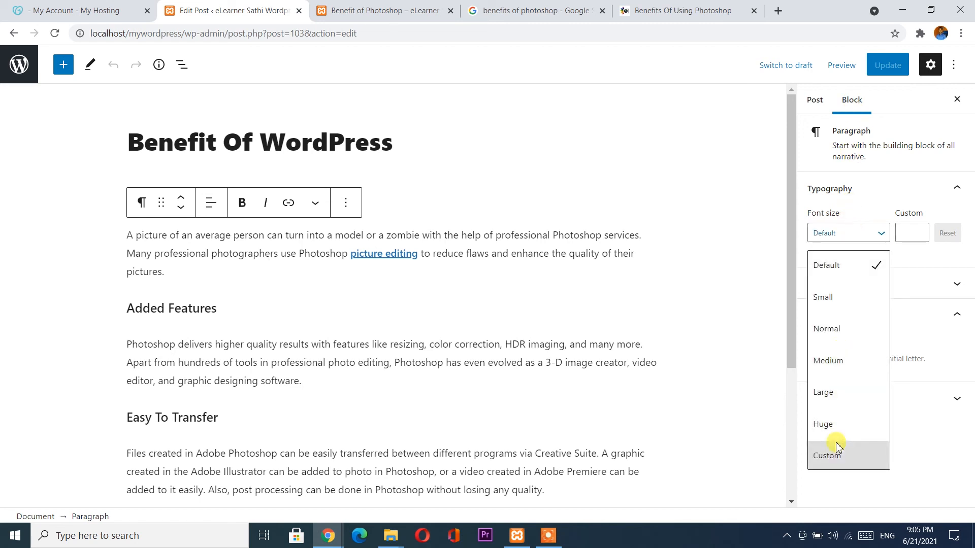
left_click(904, 234)
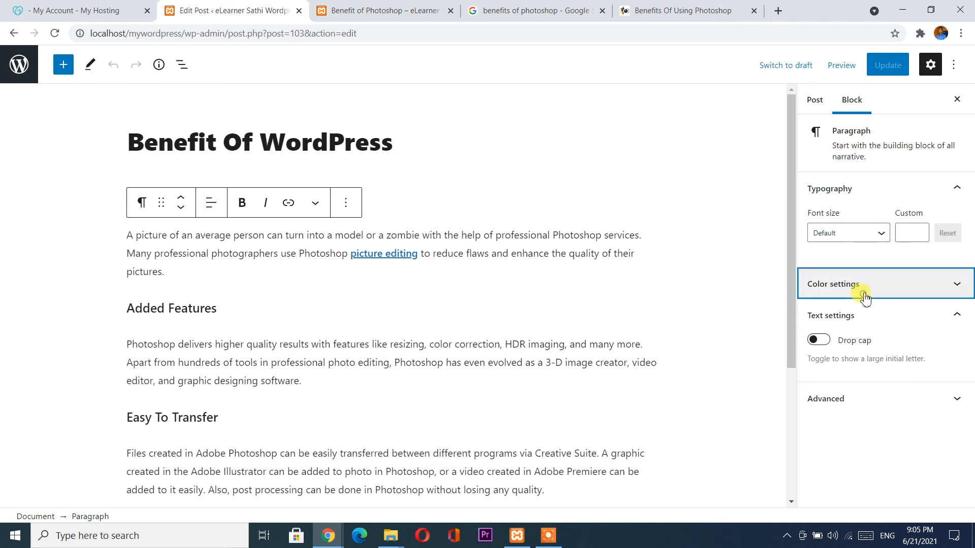
left_click(864, 284)
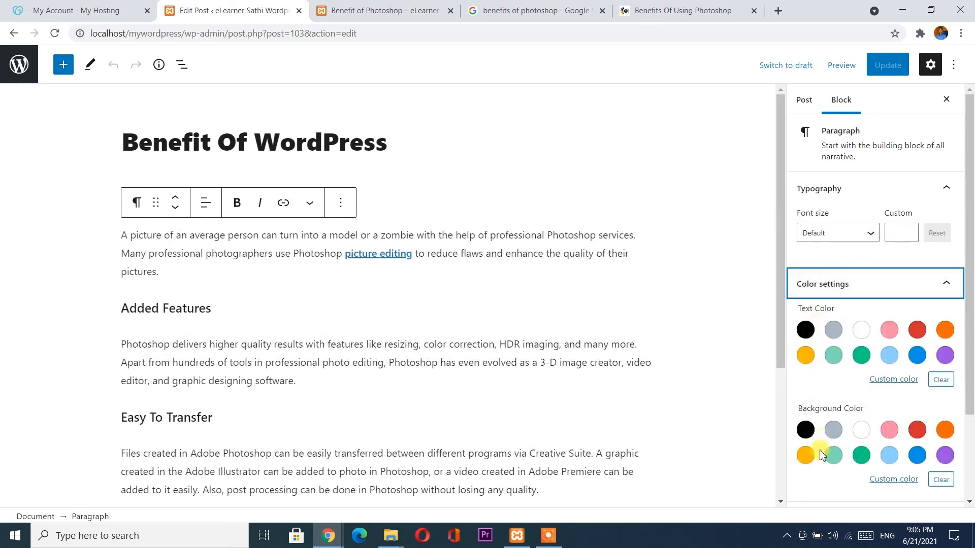
scroll(821, 455, "down", 2)
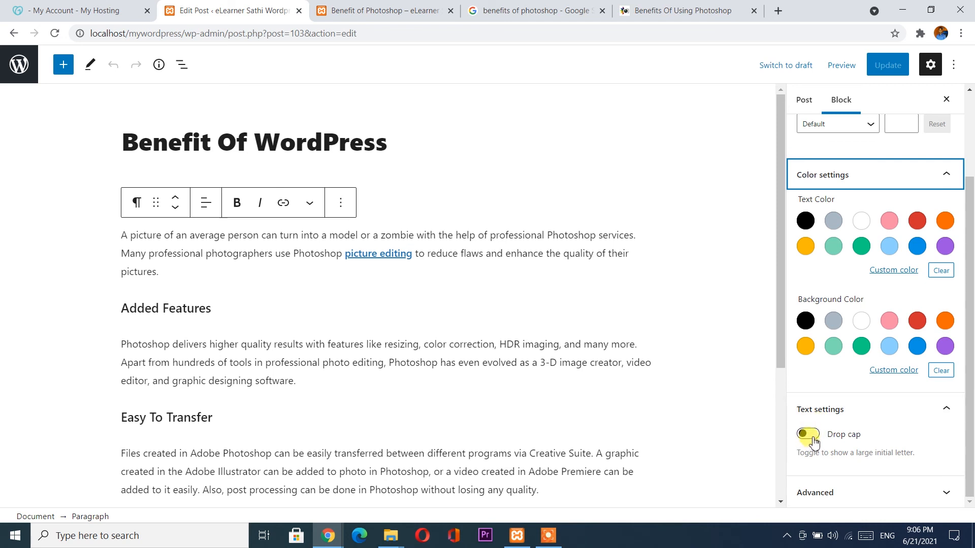
left_click(167, 263)
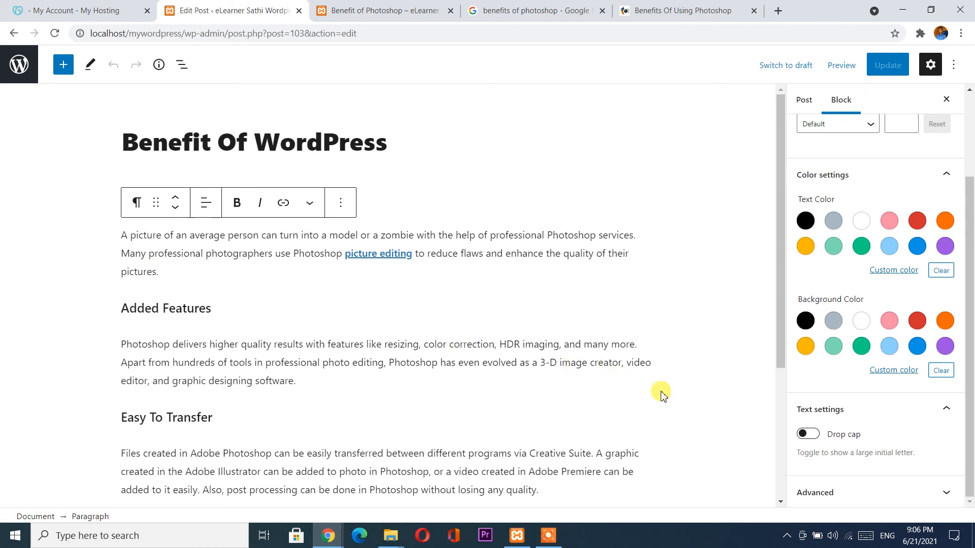
left_click(808, 435)
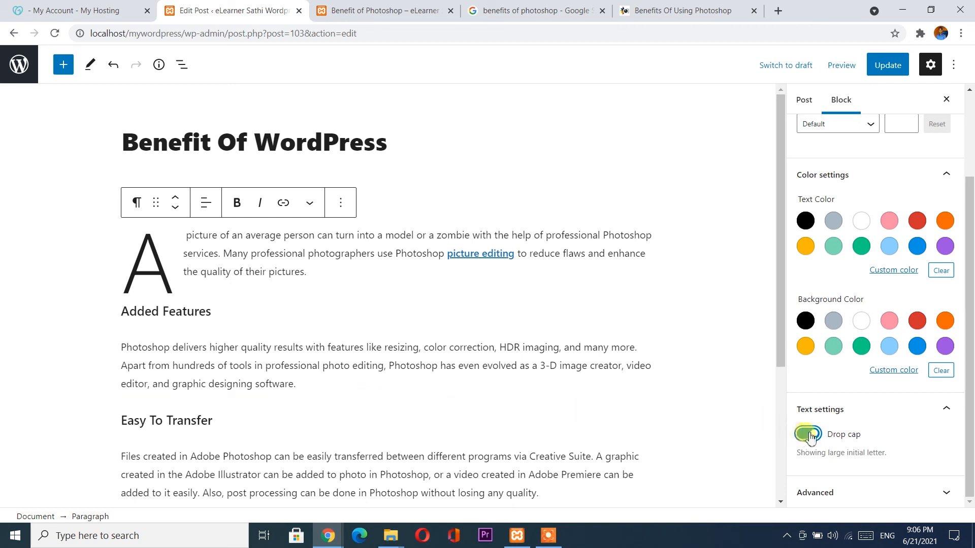
Colour the drop-cap first paragraph's text blue.
left_click_drag(181, 265, 129, 236)
left_click(171, 261)
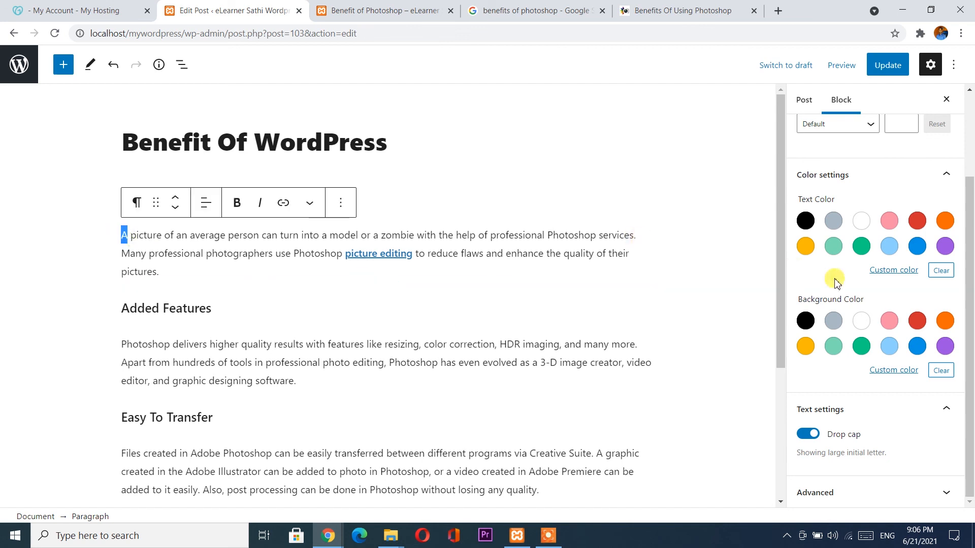
left_click(919, 247)
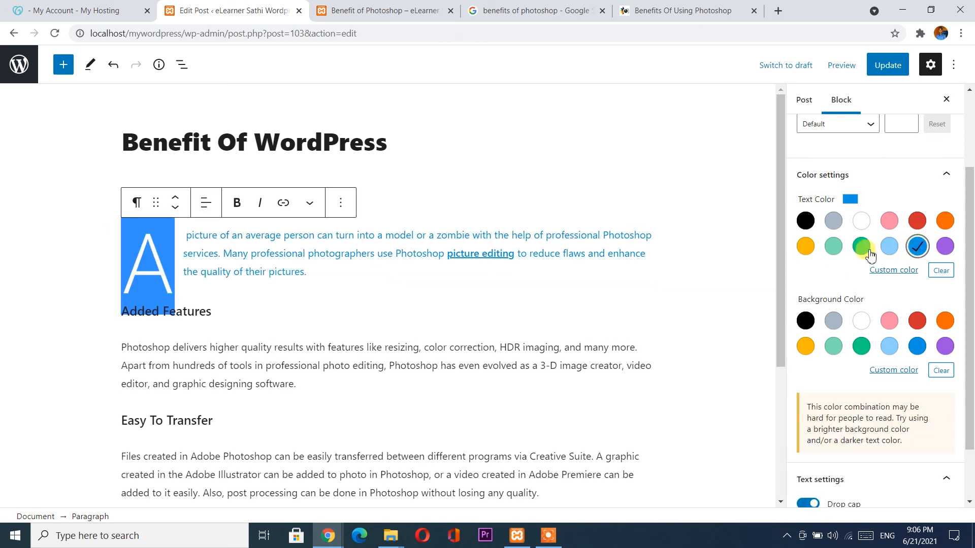
left_click(411, 261)
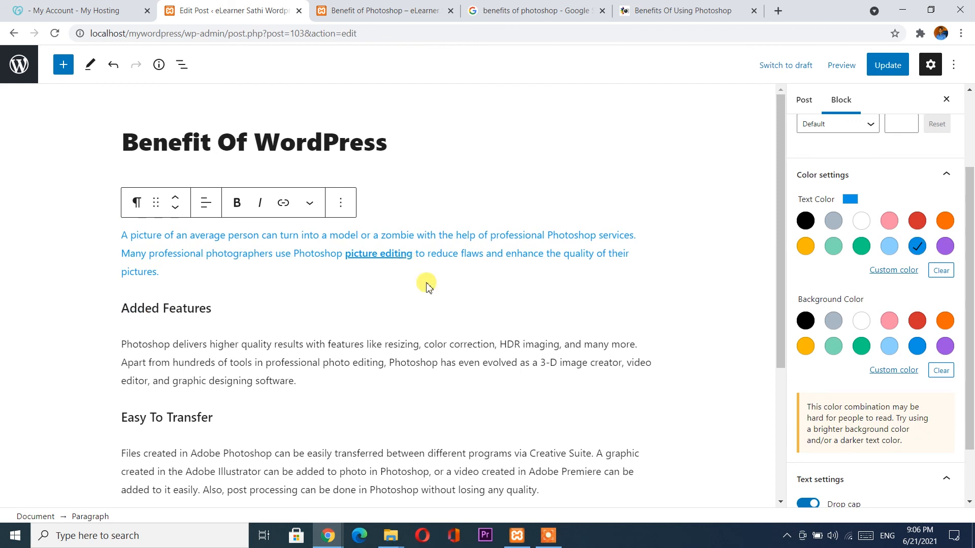
left_click(446, 362)
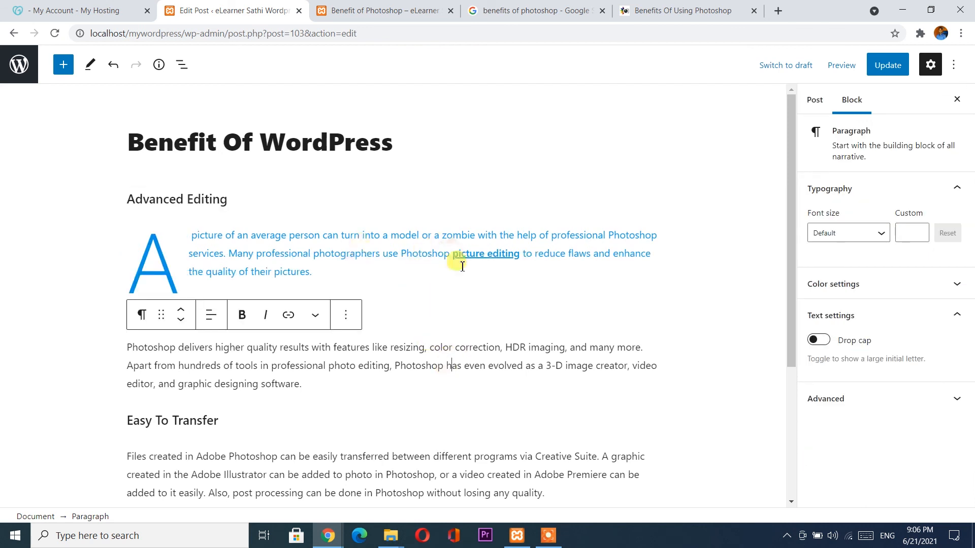
left_click(323, 269)
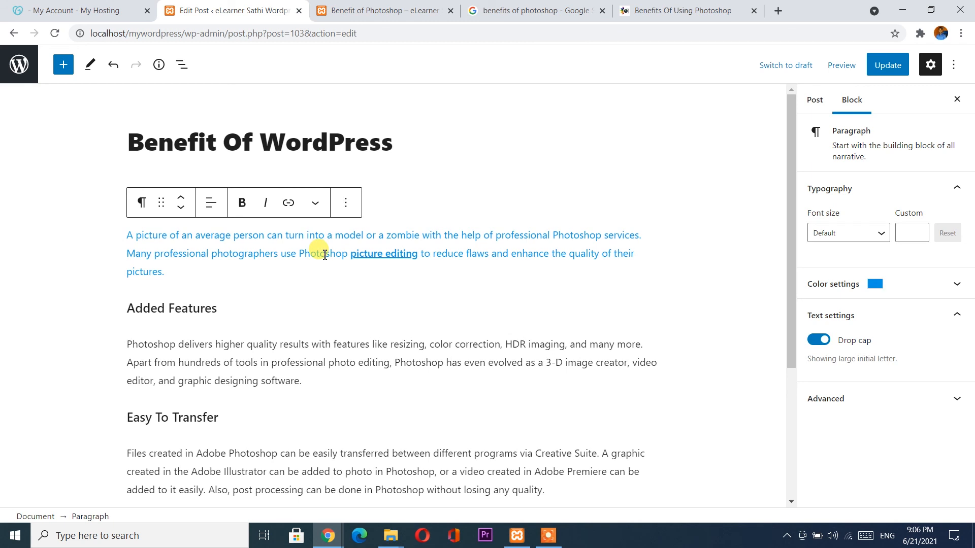
Try purple, then set the paragraph text to black and update the post.
left_click(871, 284)
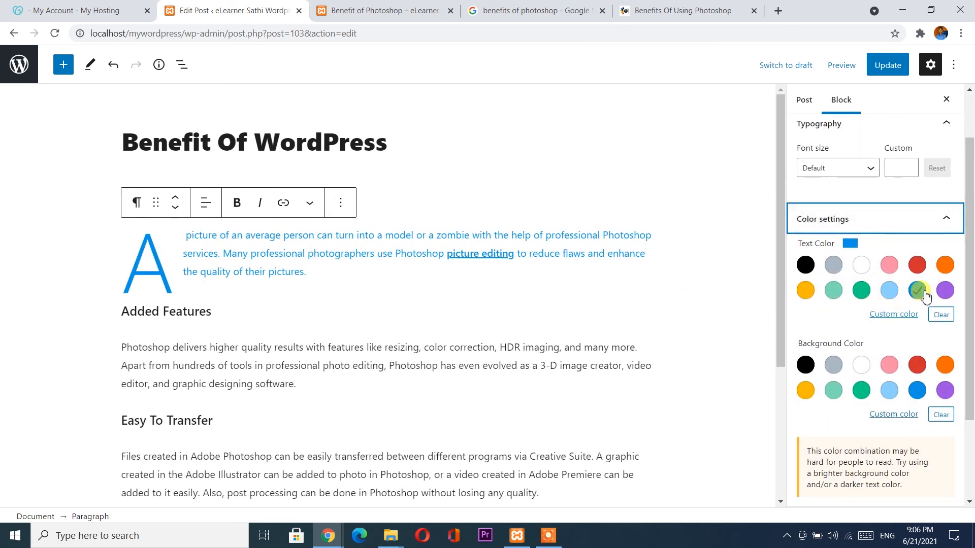
left_click(947, 291)
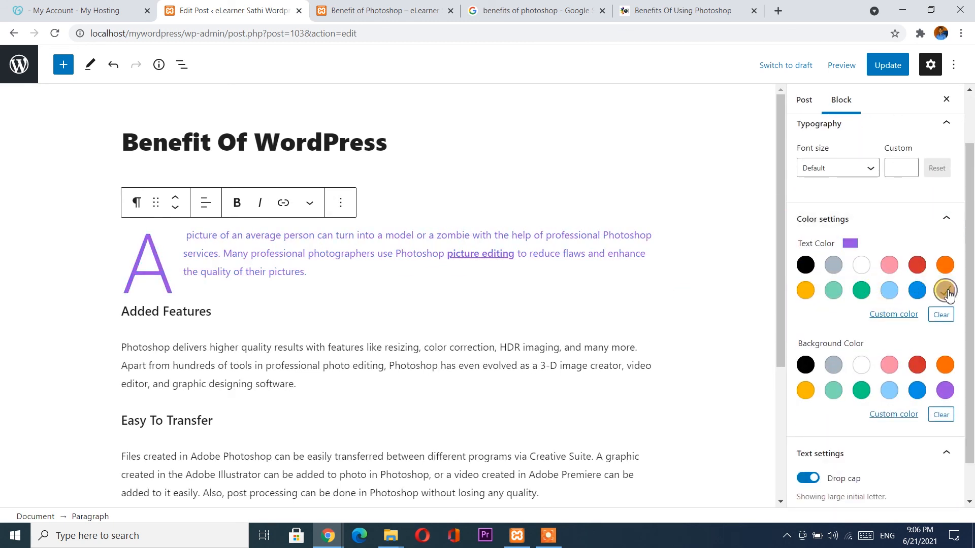
left_click(805, 265)
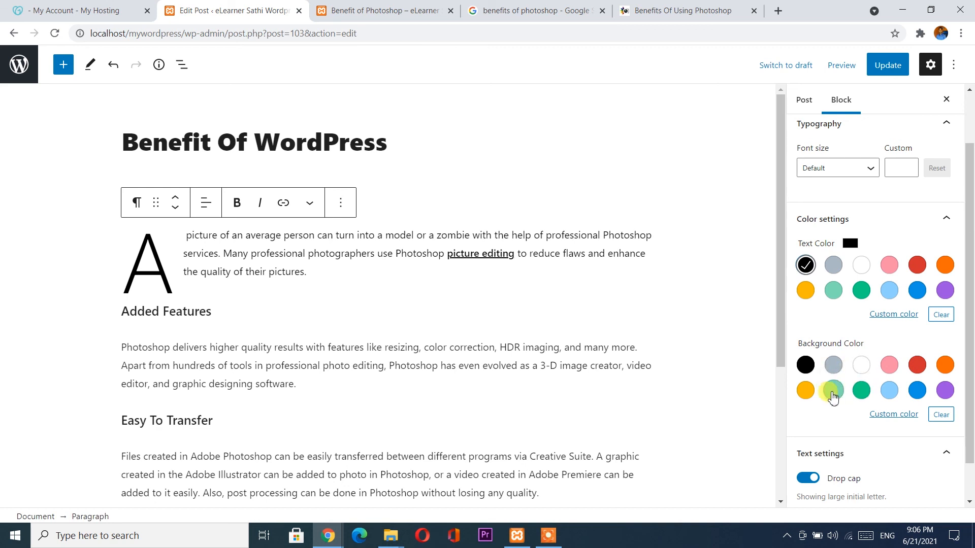
left_click(900, 72)
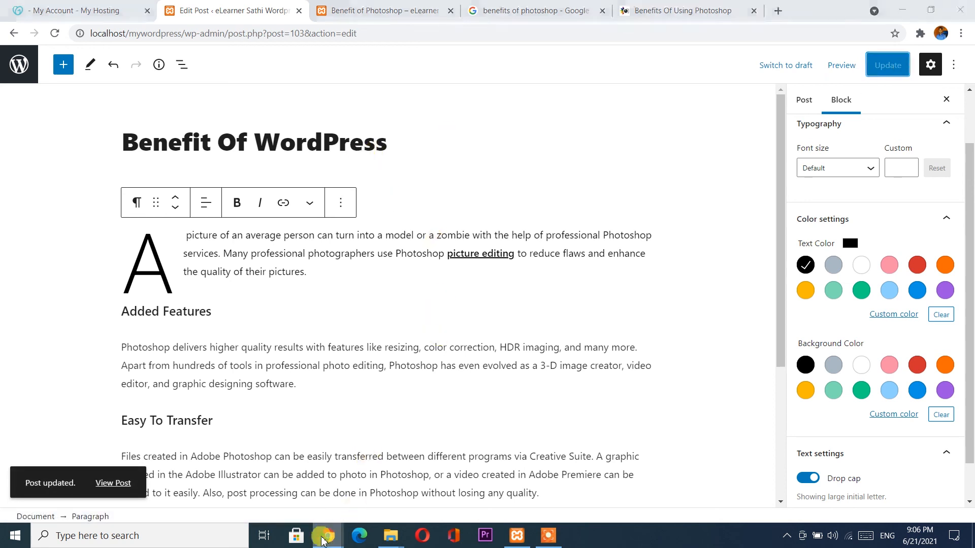
mouse_move(335, 533)
left_click(513, 422)
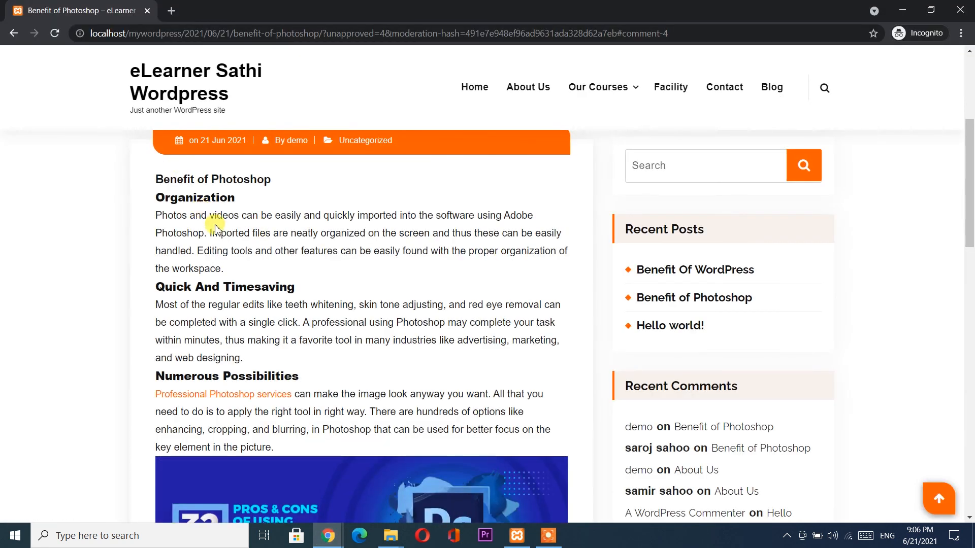
In incognito, open 'Benefit Of WordPress' from Recent Posts and scroll through its drop-cap paragraph.
scroll(218, 226, "up", 2)
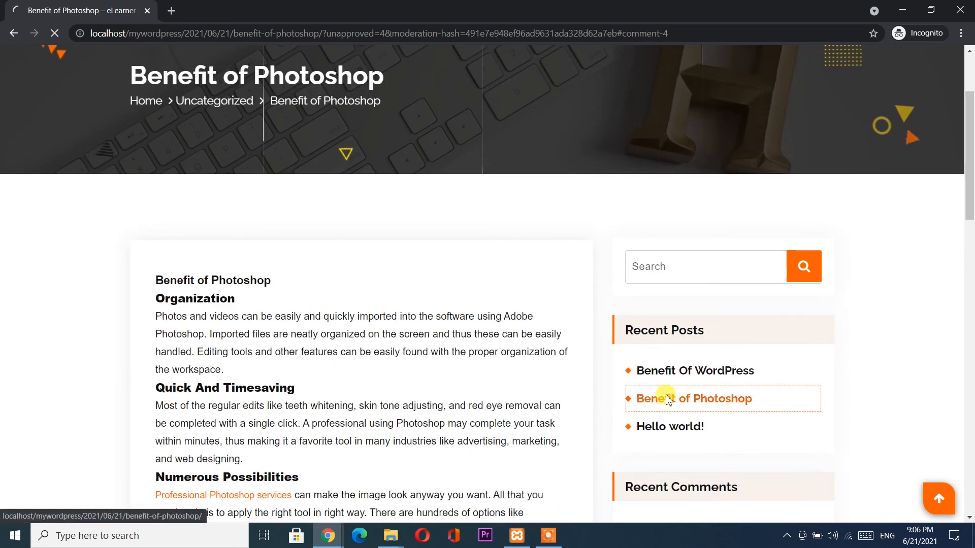
left_click(668, 400)
scroll(382, 298, "down", 4)
scroll(382, 298, "down", 2)
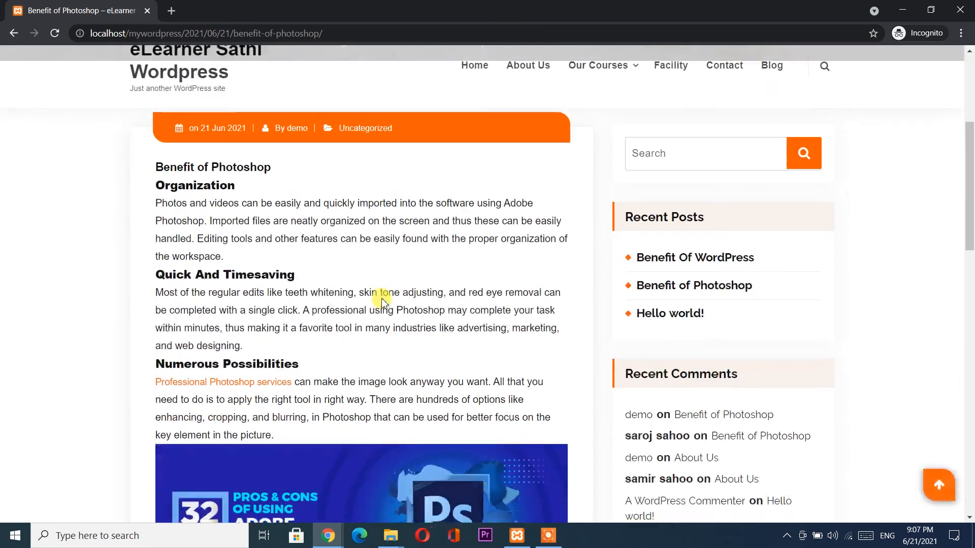
left_click(679, 222)
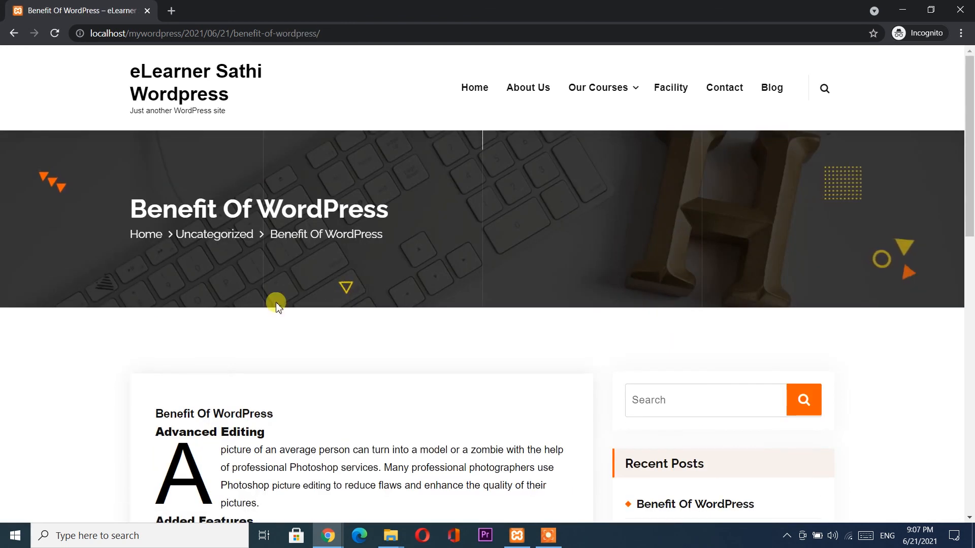
scroll(277, 304, "down", 3)
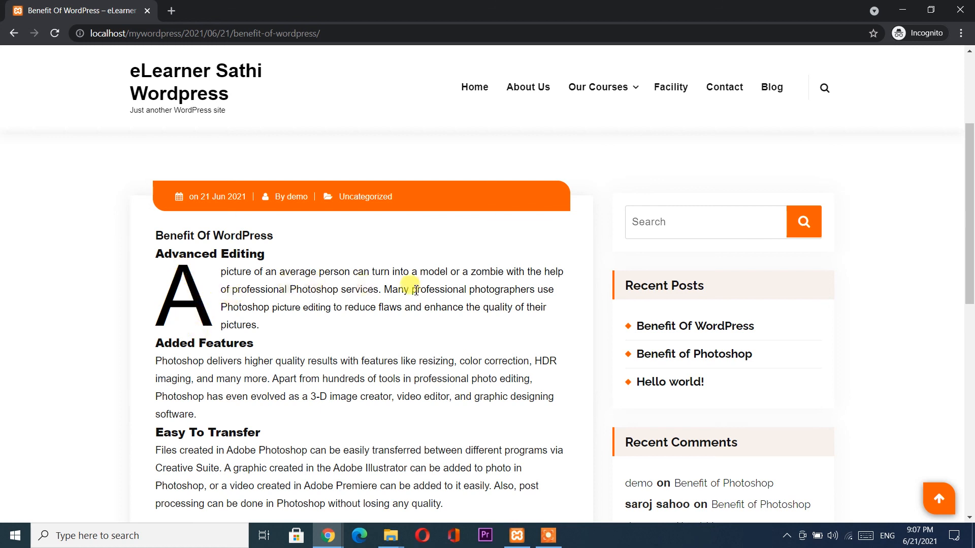
scroll(483, 295, "down", 4)
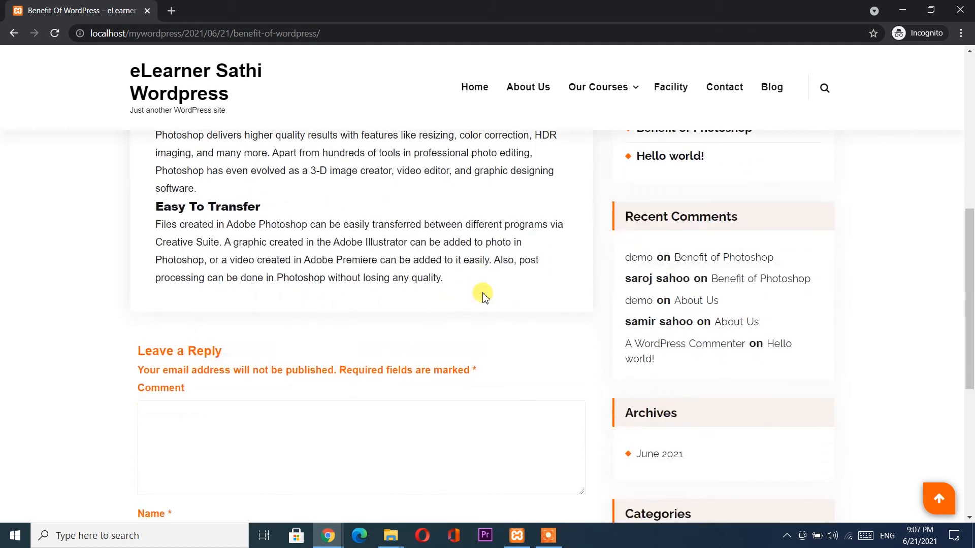
scroll(484, 297, "down", 4)
scroll(484, 294, "up", 7)
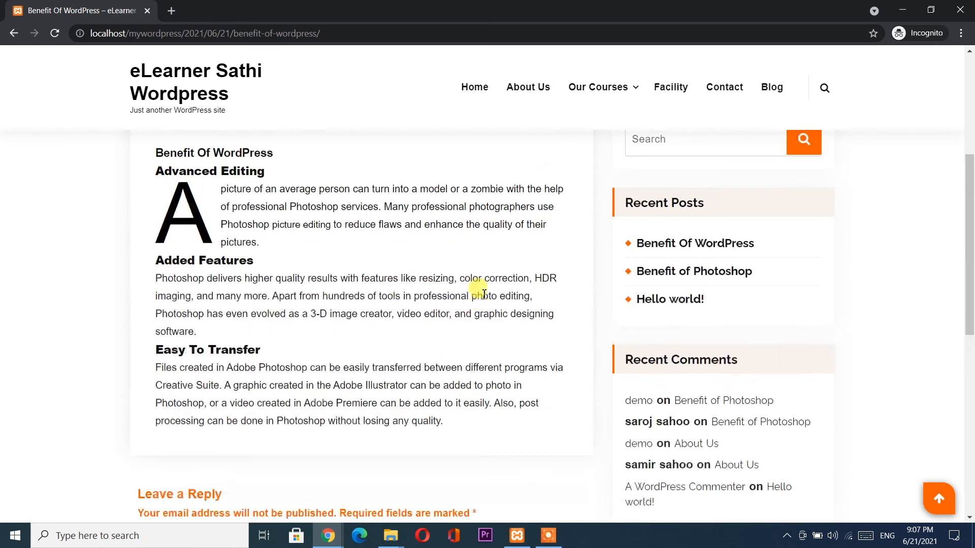
scroll(299, 271, "down", 2)
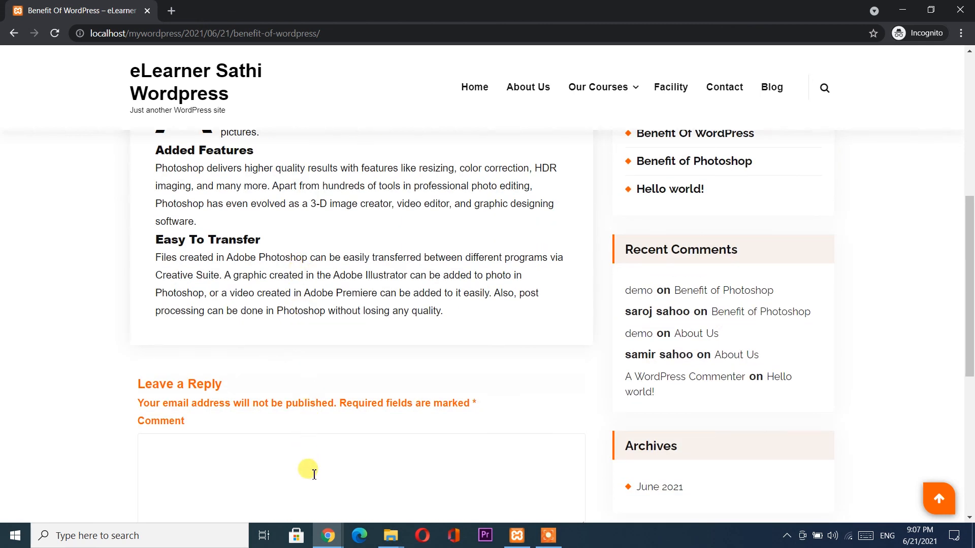
mouse_move(328, 535)
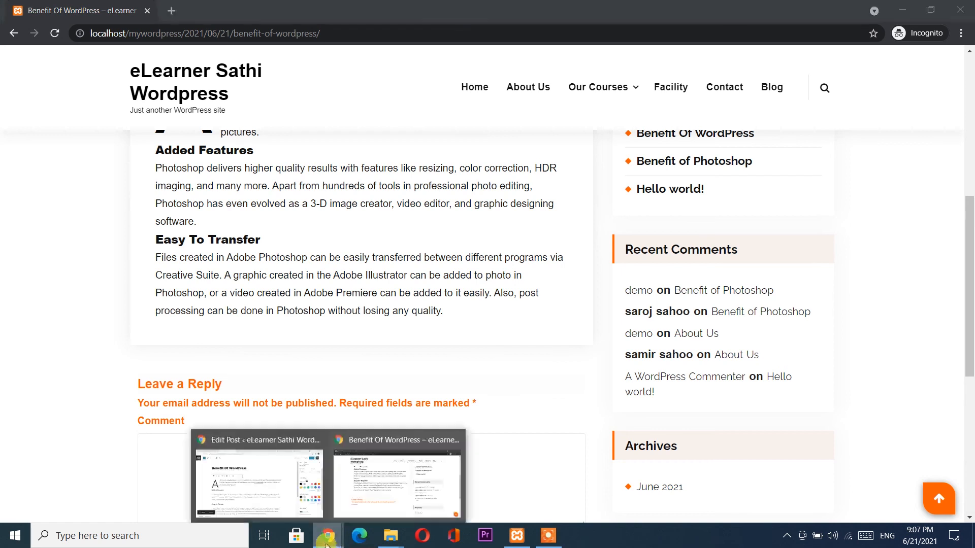
left_click(282, 485)
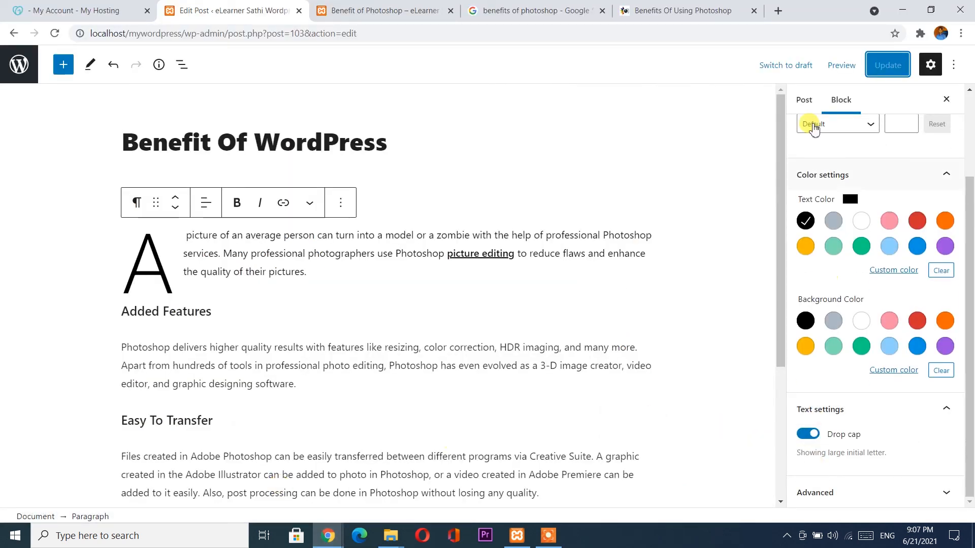
Show the whole-post settings sidebar, then open and close the block inserter.
left_click(805, 101)
scroll(805, 386, "down", 7)
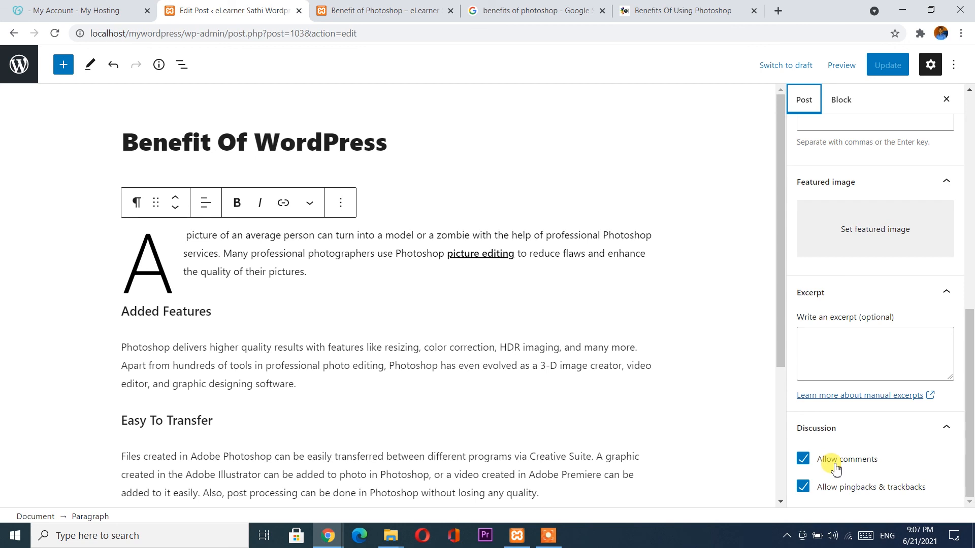
left_click(348, 367)
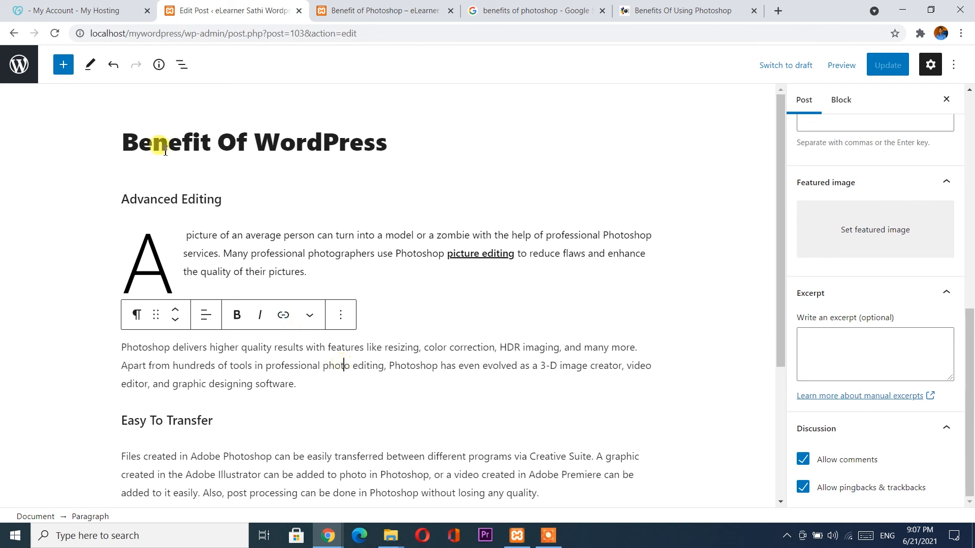
left_click(63, 66)
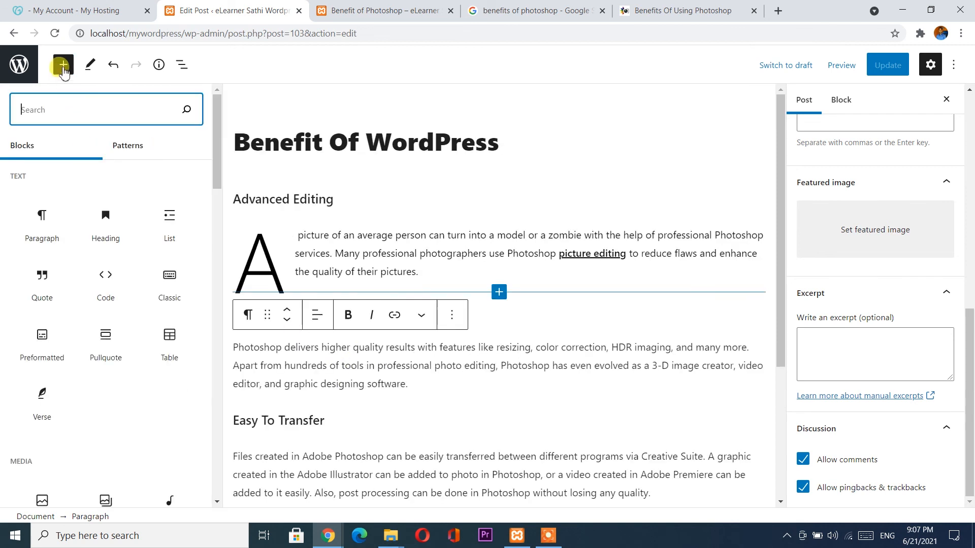
left_click_drag(216, 142, 213, 358)
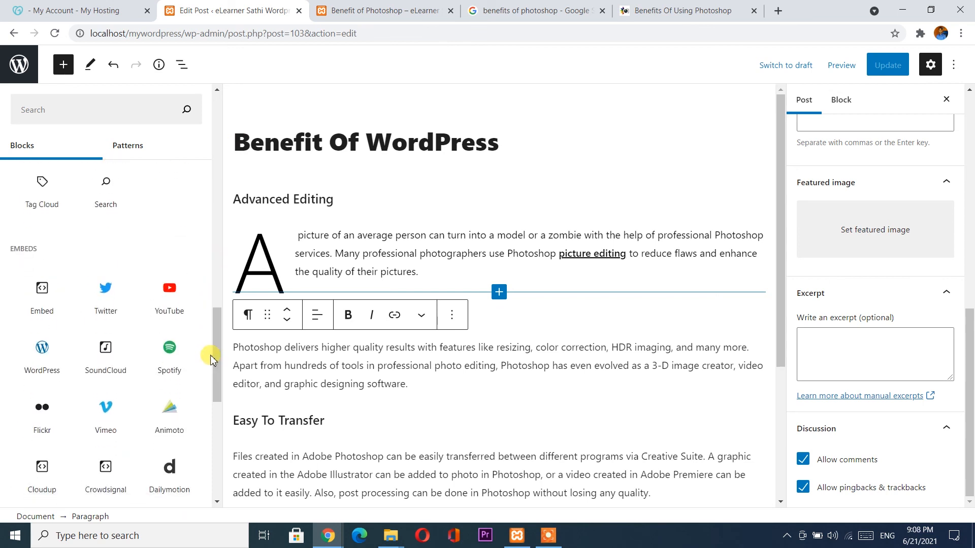
left_click(332, 384)
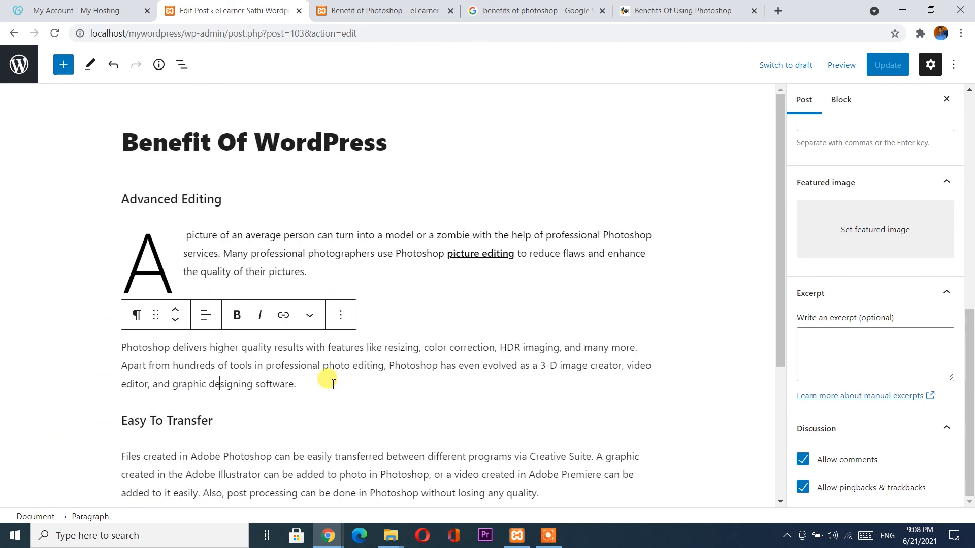